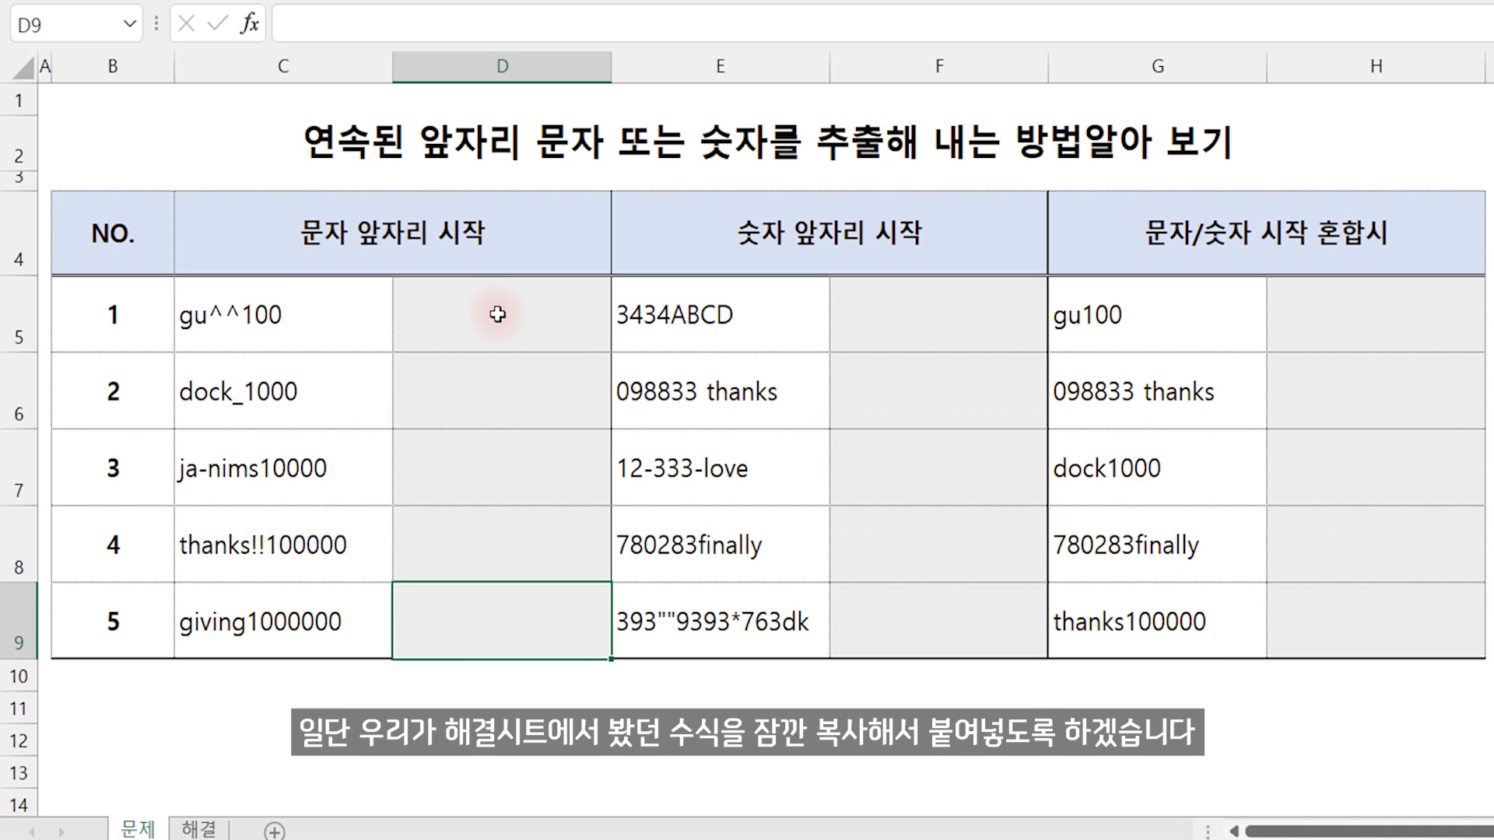
- Copy the LEFT/MATCH extraction formula from cell D5 of the 해결 sheet into cell D5 of the 문제 sheet
click(498, 315)
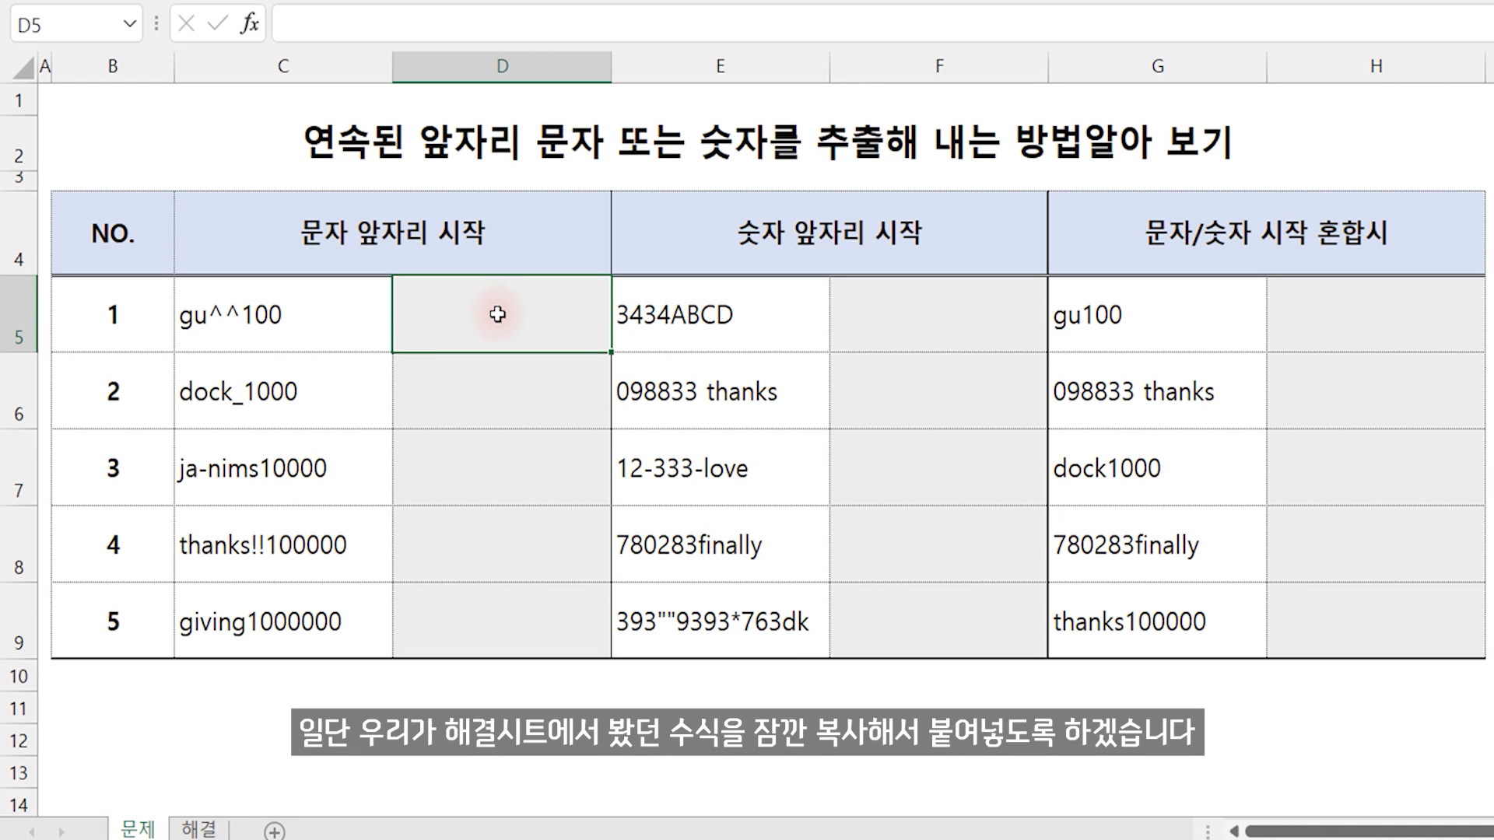
key(ctrl+Page_Down)
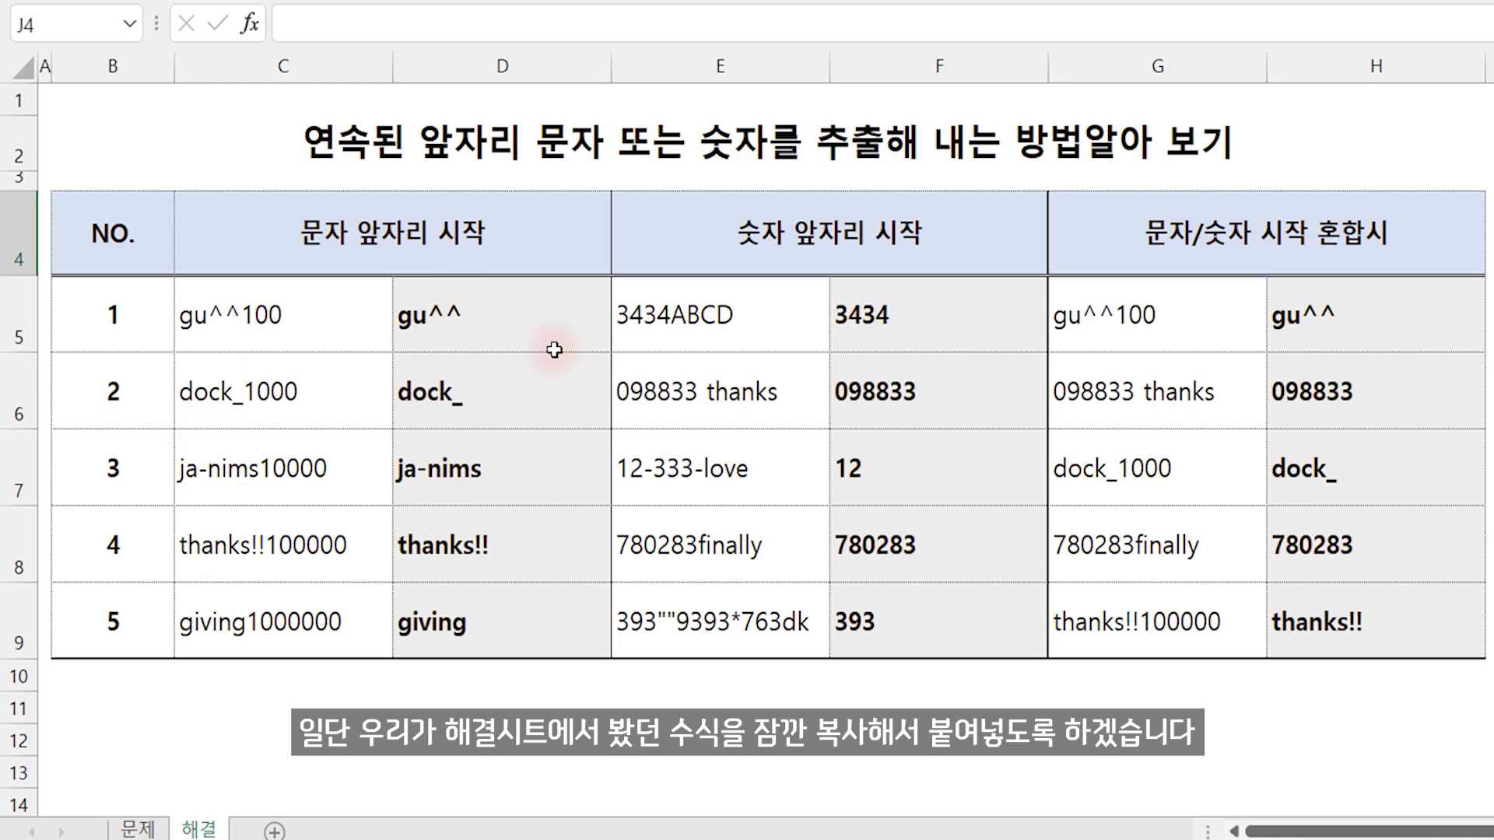
click(568, 310)
drag(1015, 23, 286, 24)
key(ctrl+c)
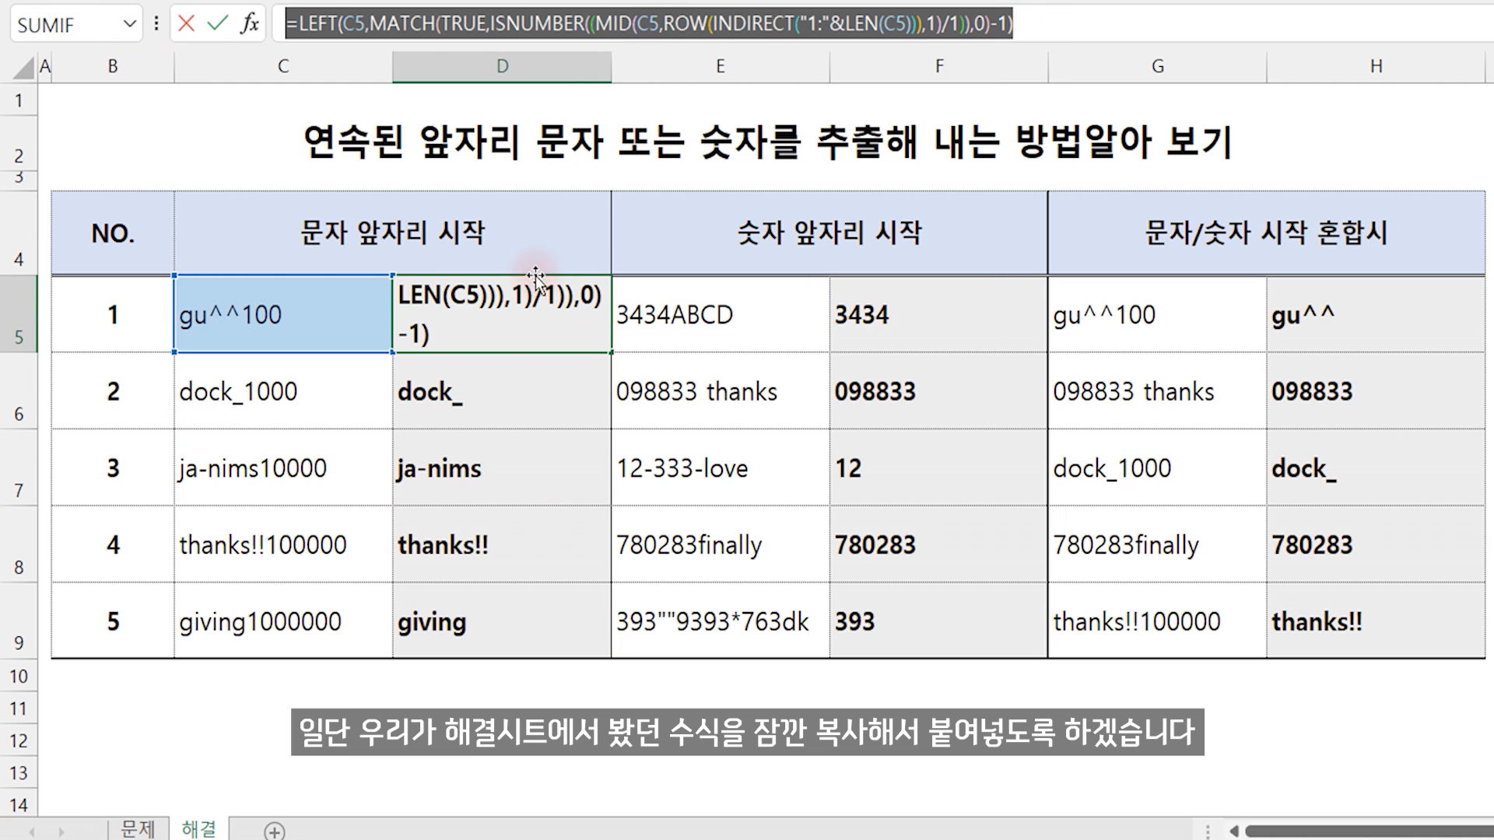
key(Escape)
click(138, 830)
click(483, 293)
key(ctrl+v)
key(Return)
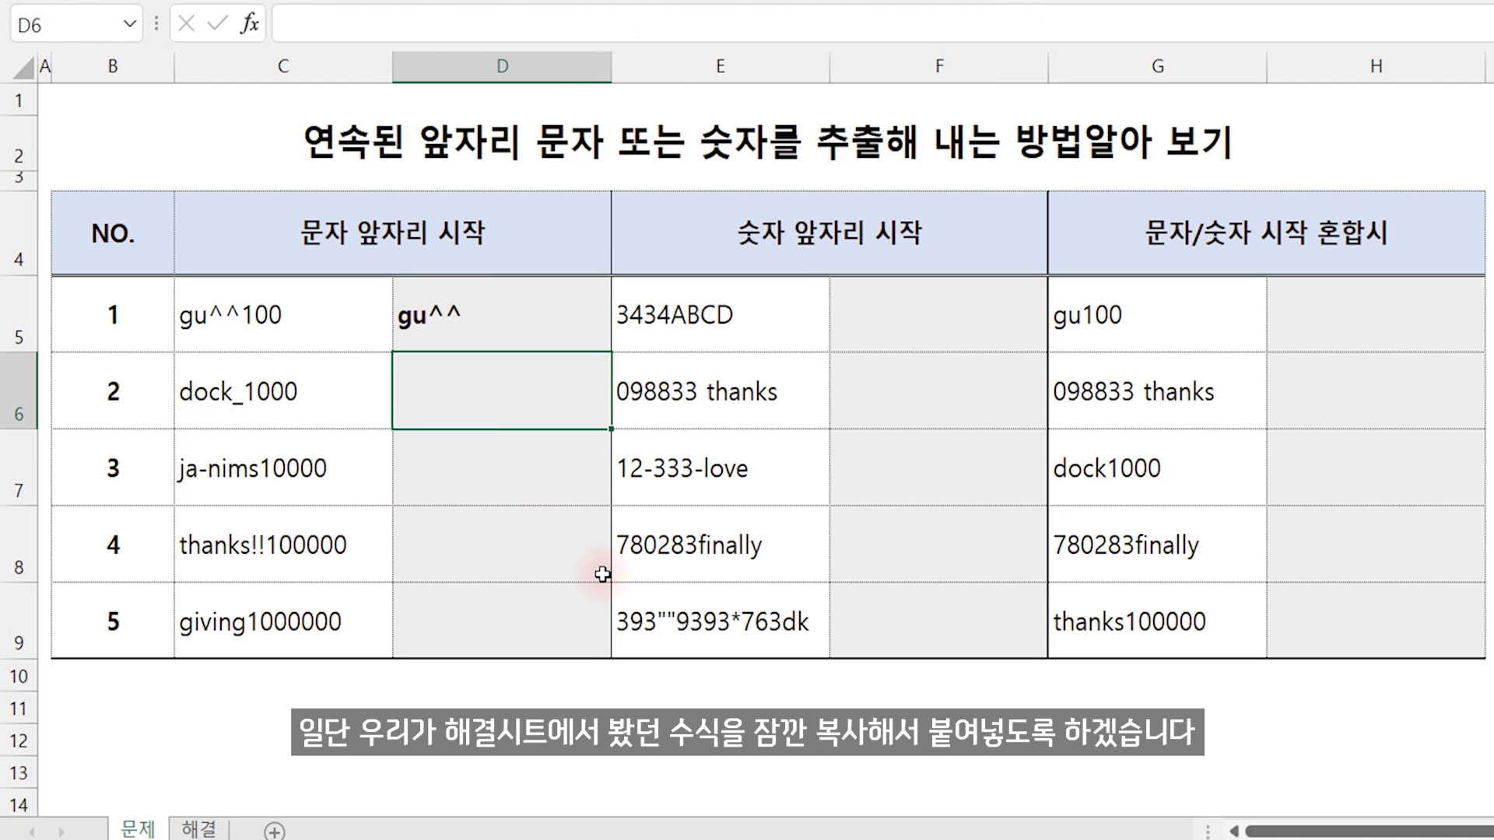
- Put D5's formula into cell C11 as visible text by prefixing it with an apostrophe
click(471, 389)
click(478, 323)
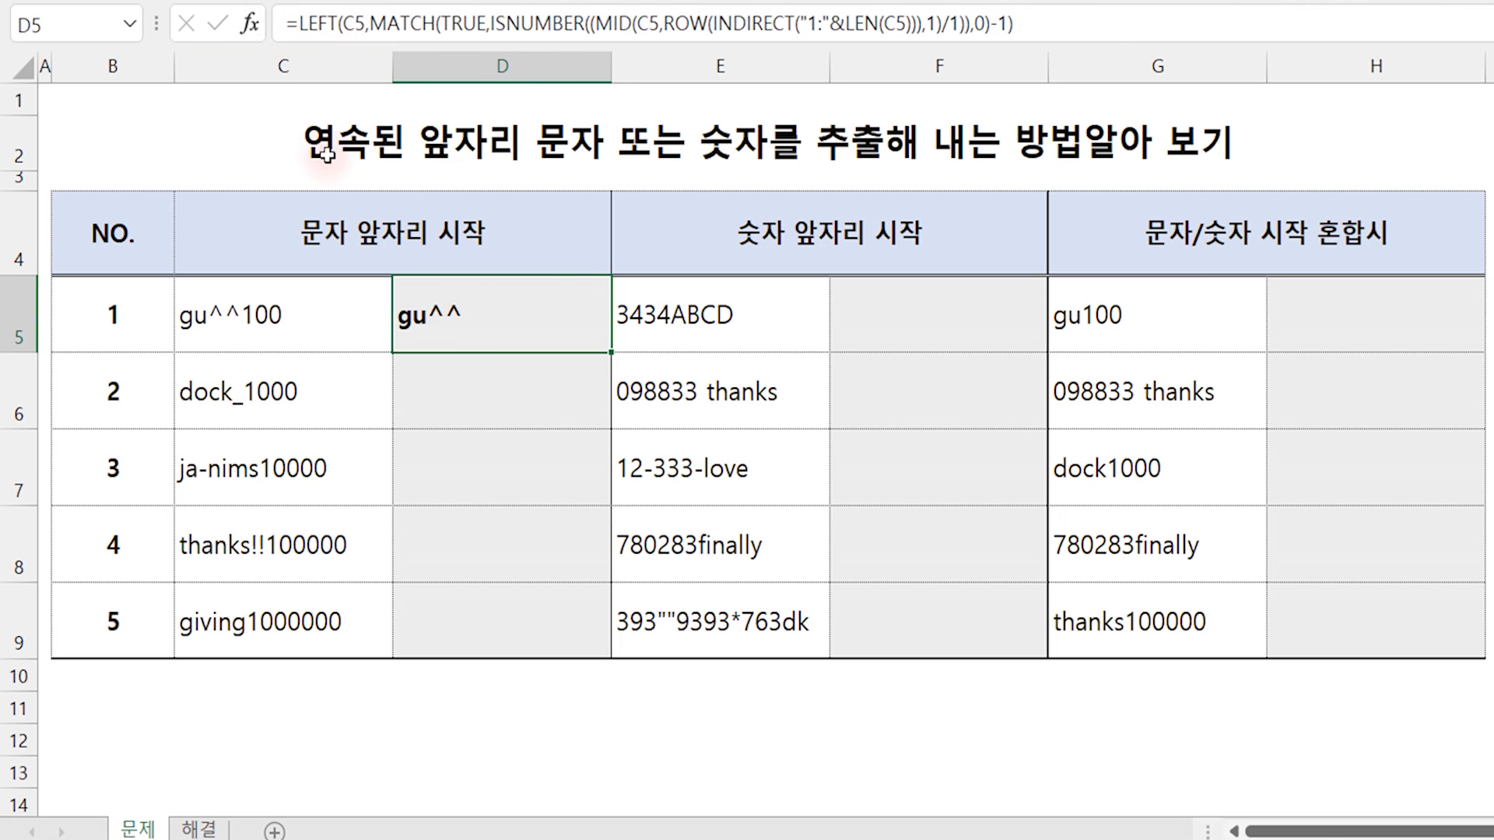
drag(1035, 23, 286, 24)
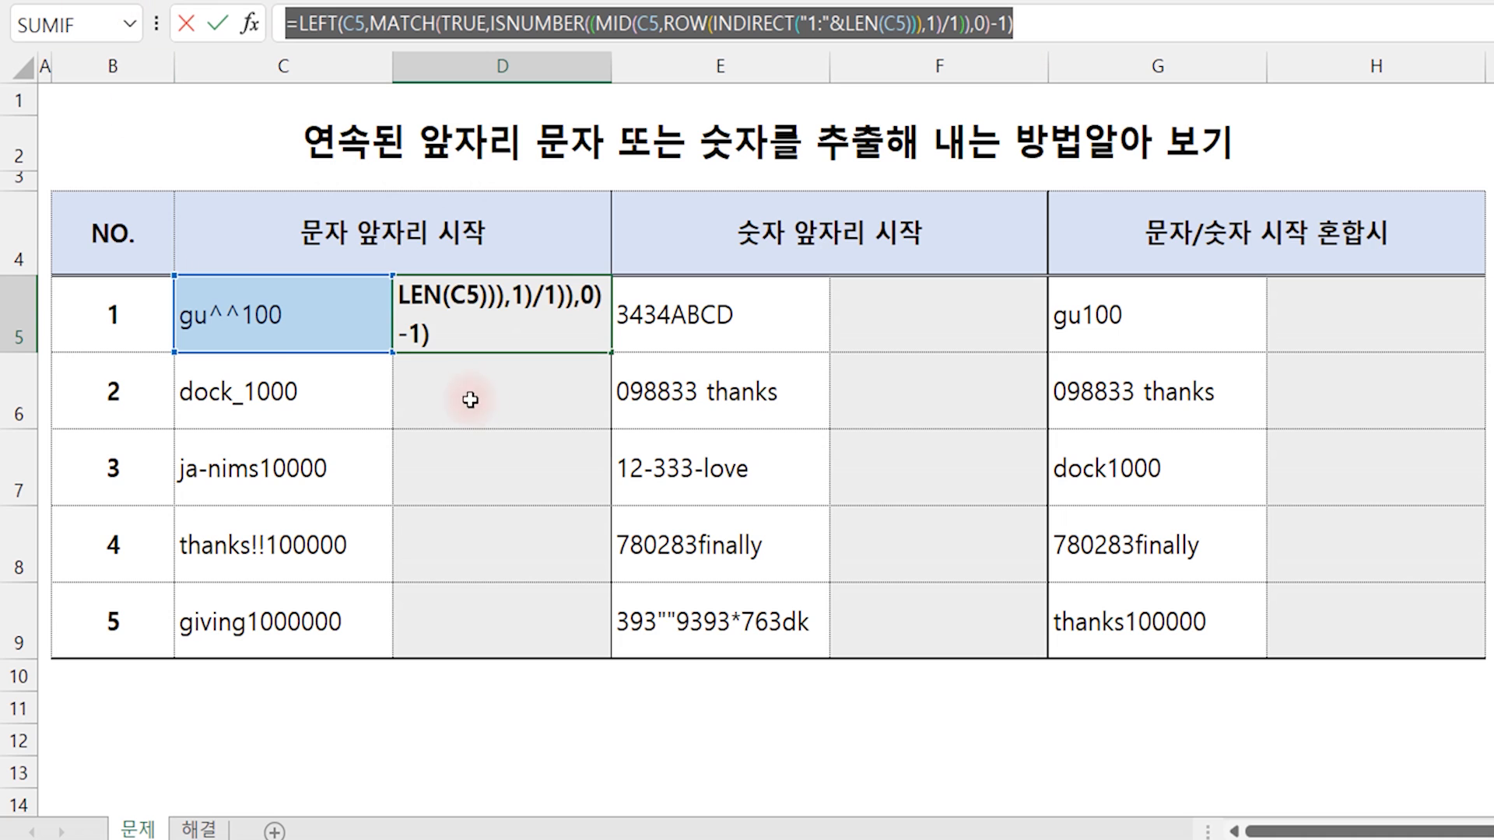
click(263, 716)
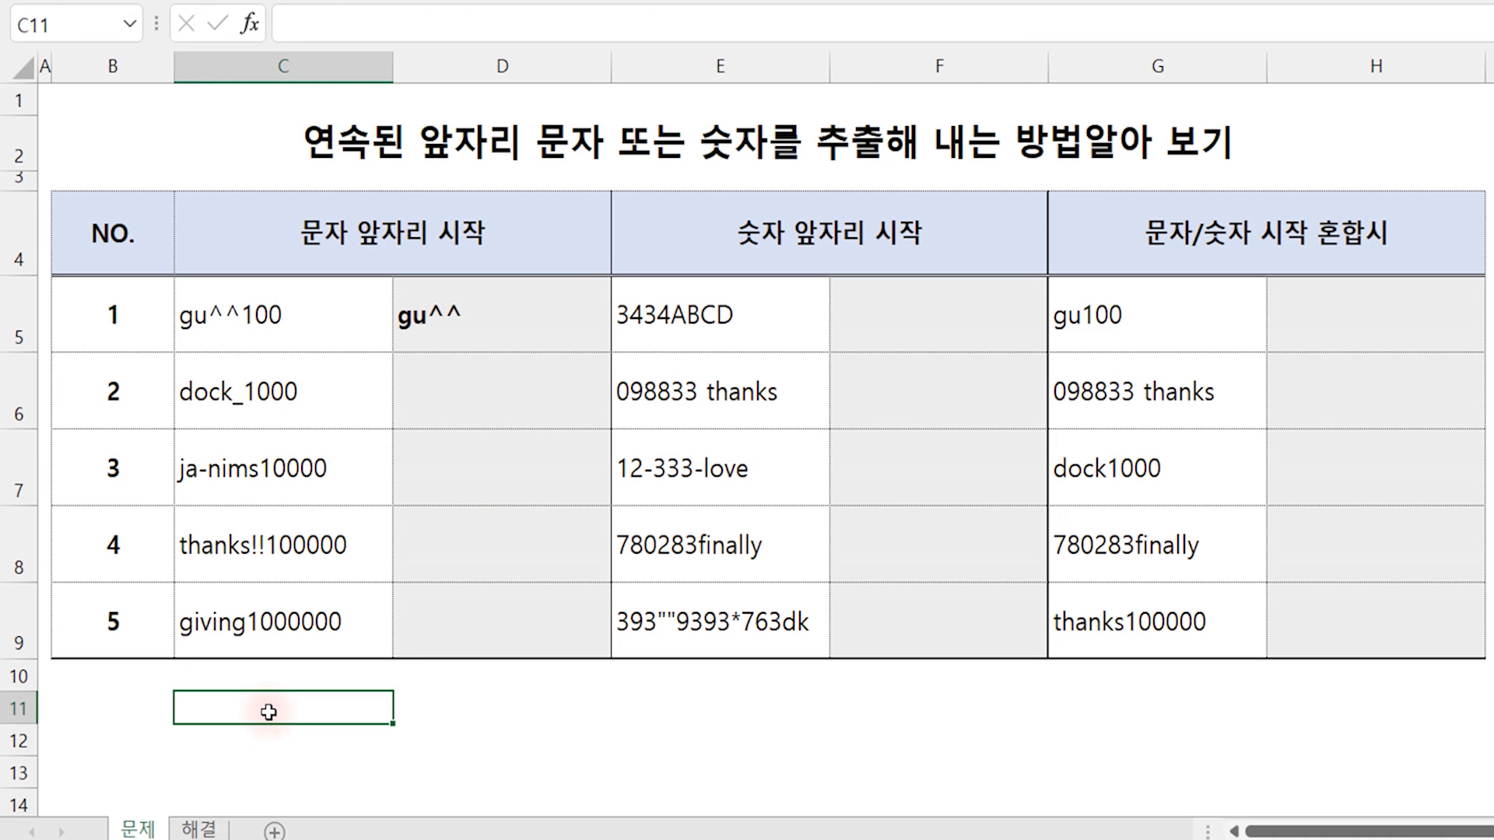
double_click(269, 712)
text(')
key(ctrl+v)
key(Return)
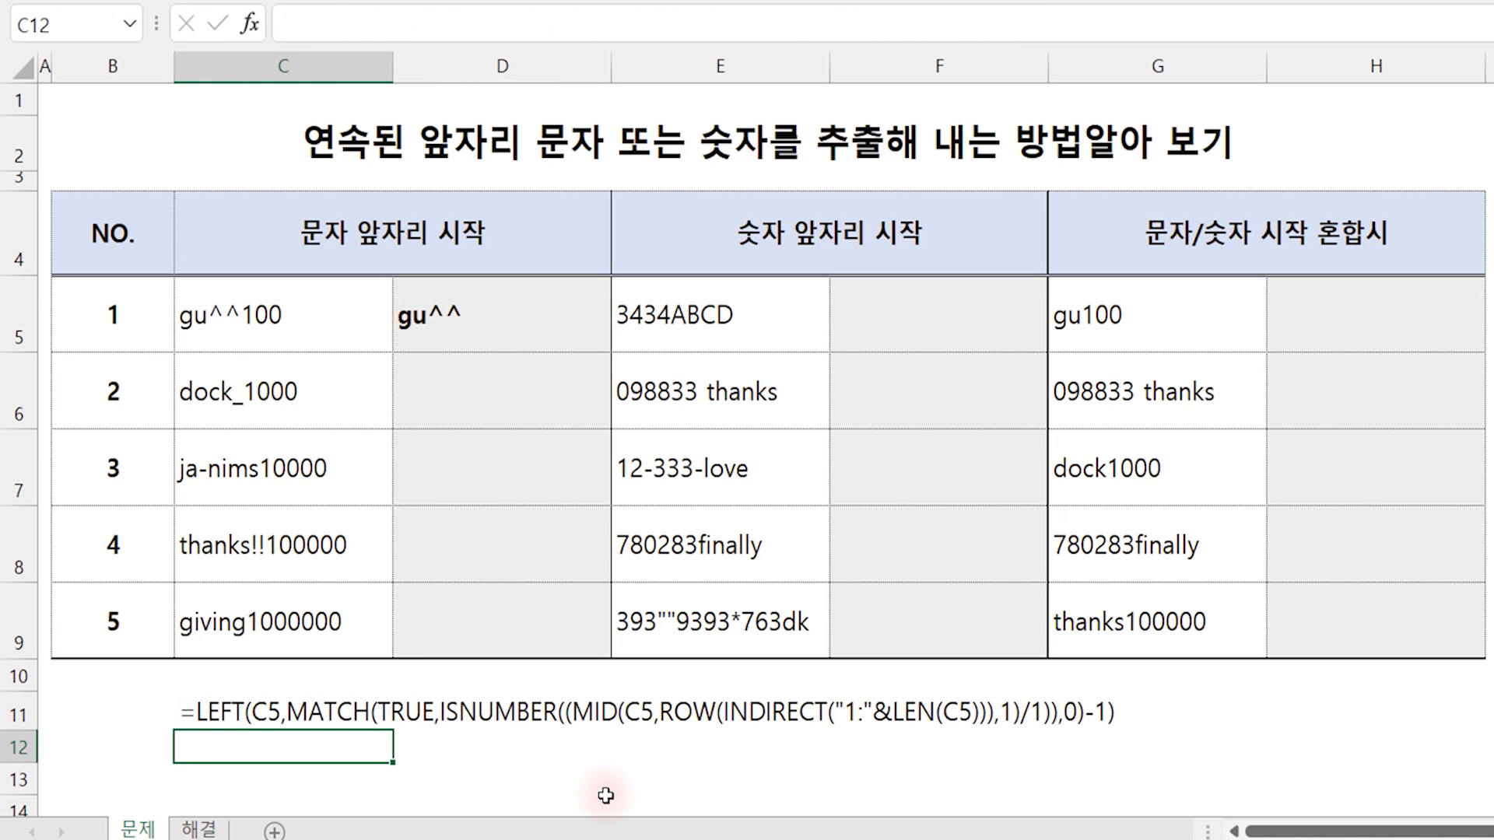
key(Up)
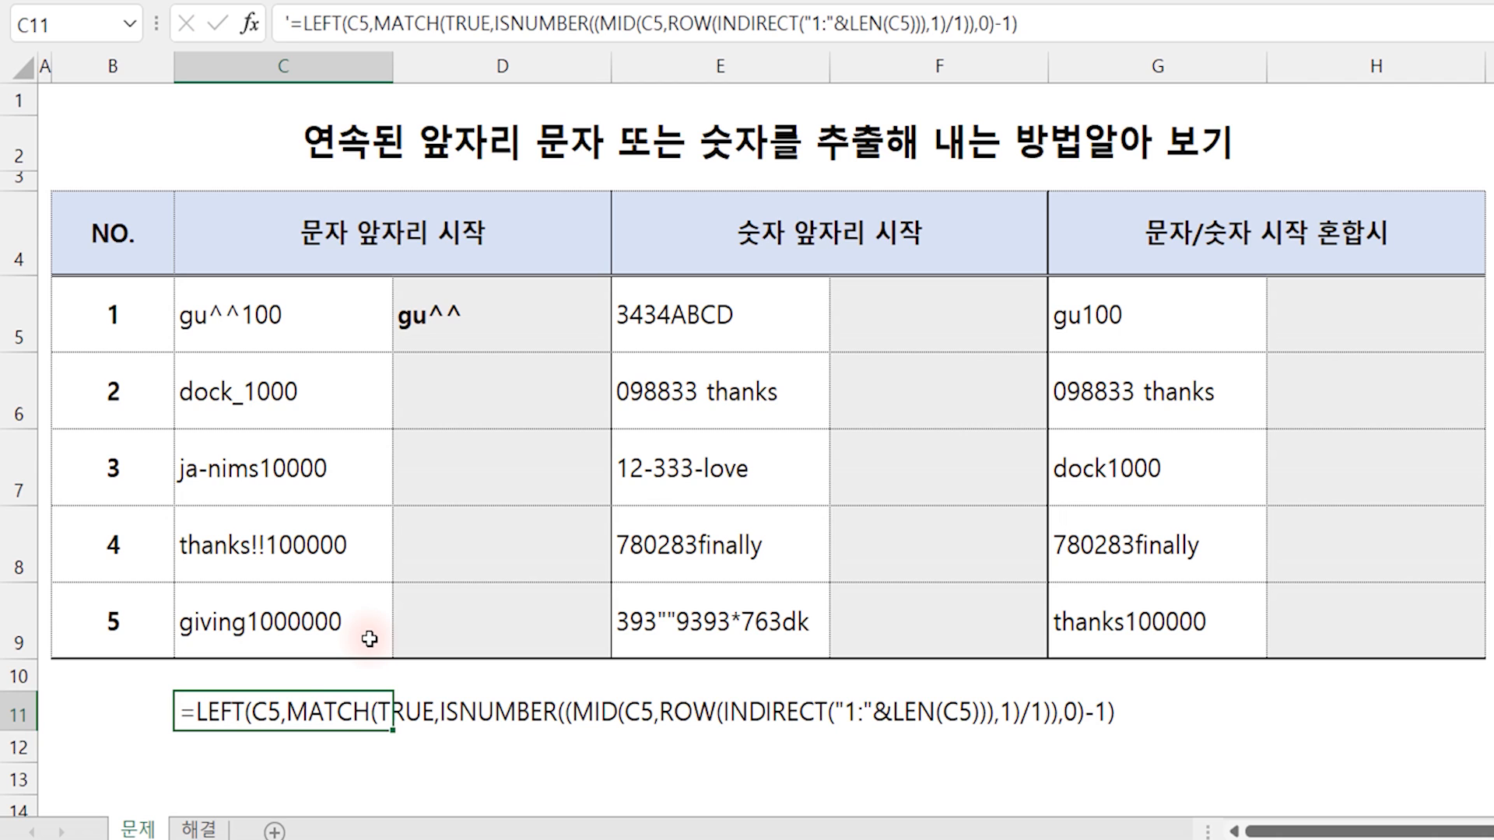
- Enter the note 배열 in cell H11, beside the formula text
click(1382, 719)
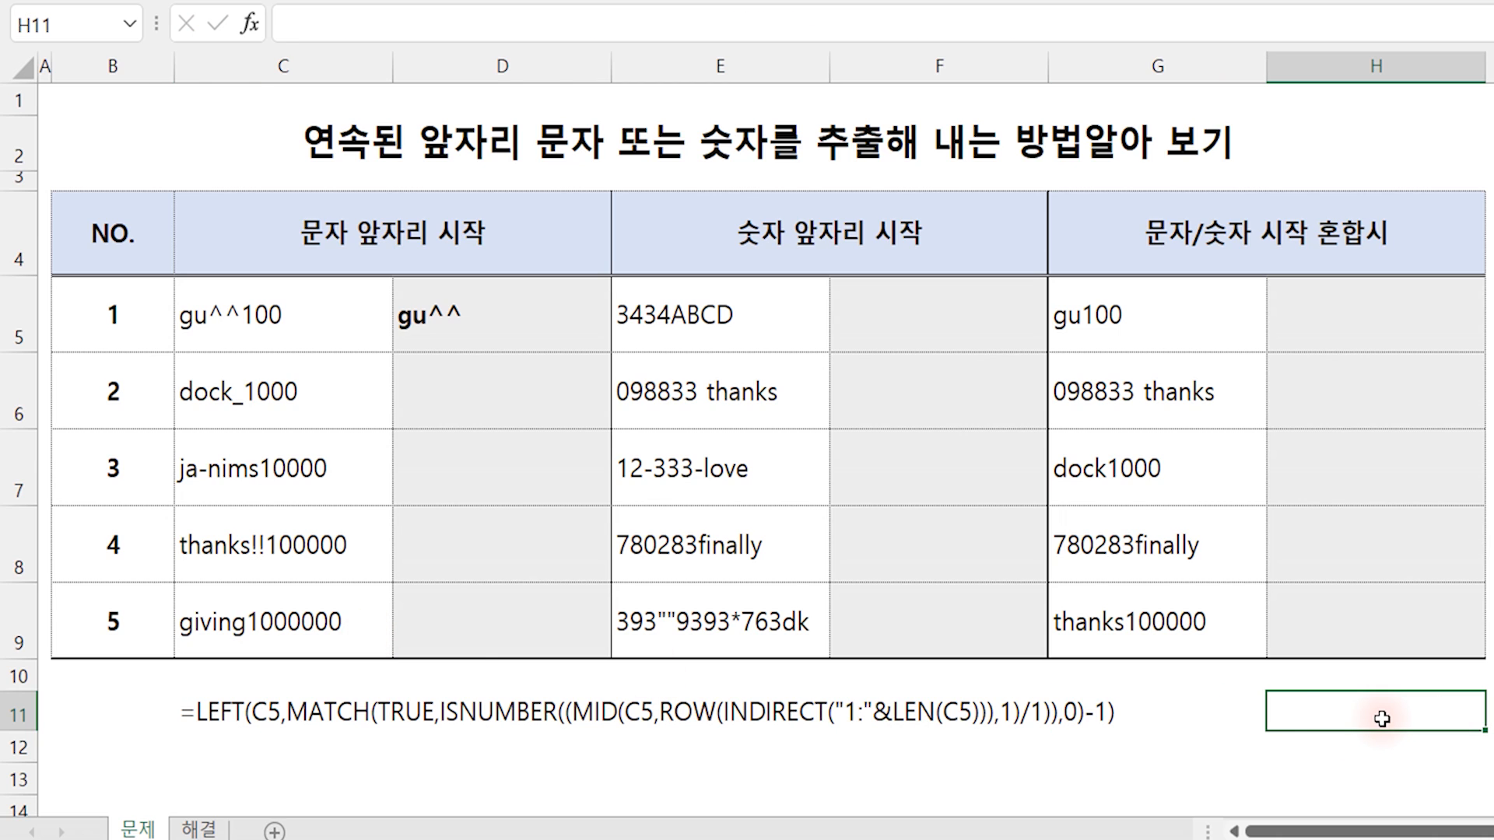
text(배열)
key(Return)
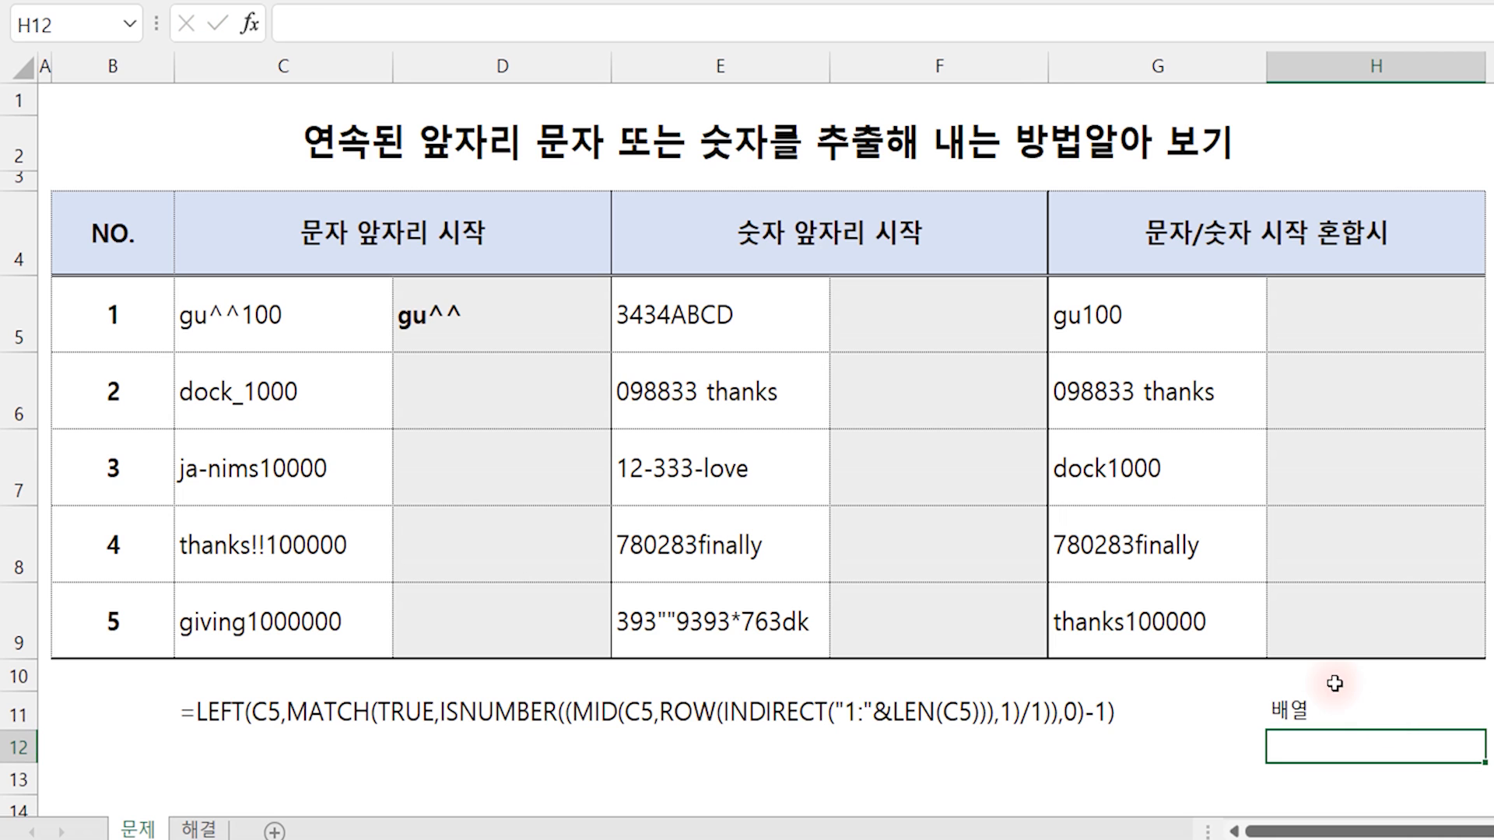
- Mark the C5 reference, row 5's source text and result, and the MATCH argument in red with a handwritten 4, and clear the marks
scroll(267, 687, down, 2)
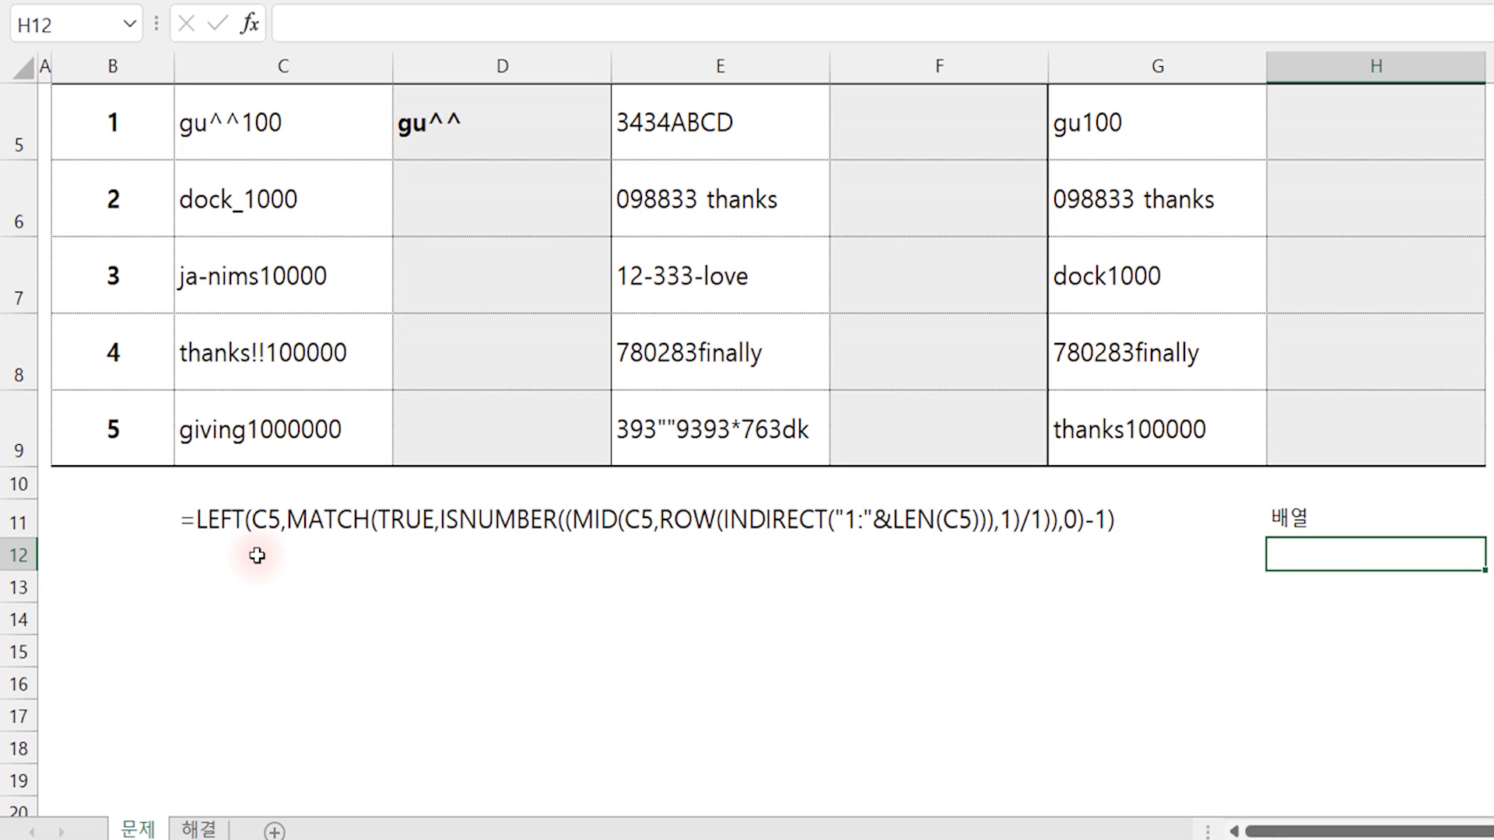
mouse_move(235, 492)
mouse_down()
mouse_move(247, 545)
mouse_move(273, 547)
mouse_move(274, 506)
mouse_move(241, 484)
mouse_move(235, 509)
mouse_up()
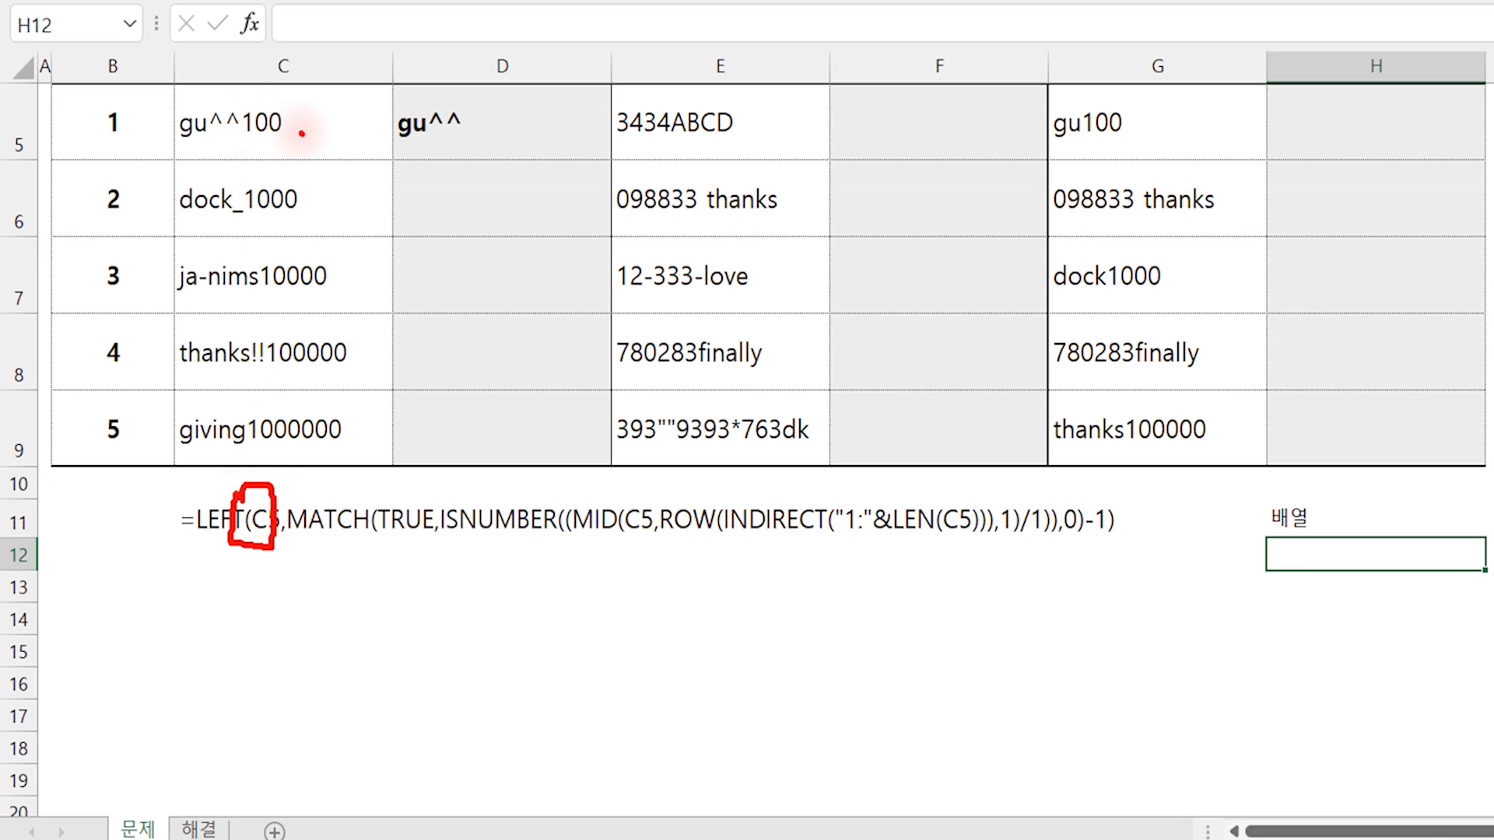
mouse_move(302, 133)
mouse_down()
mouse_move(183, 148)
mouse_move(281, 95)
mouse_move(306, 156)
mouse_up()
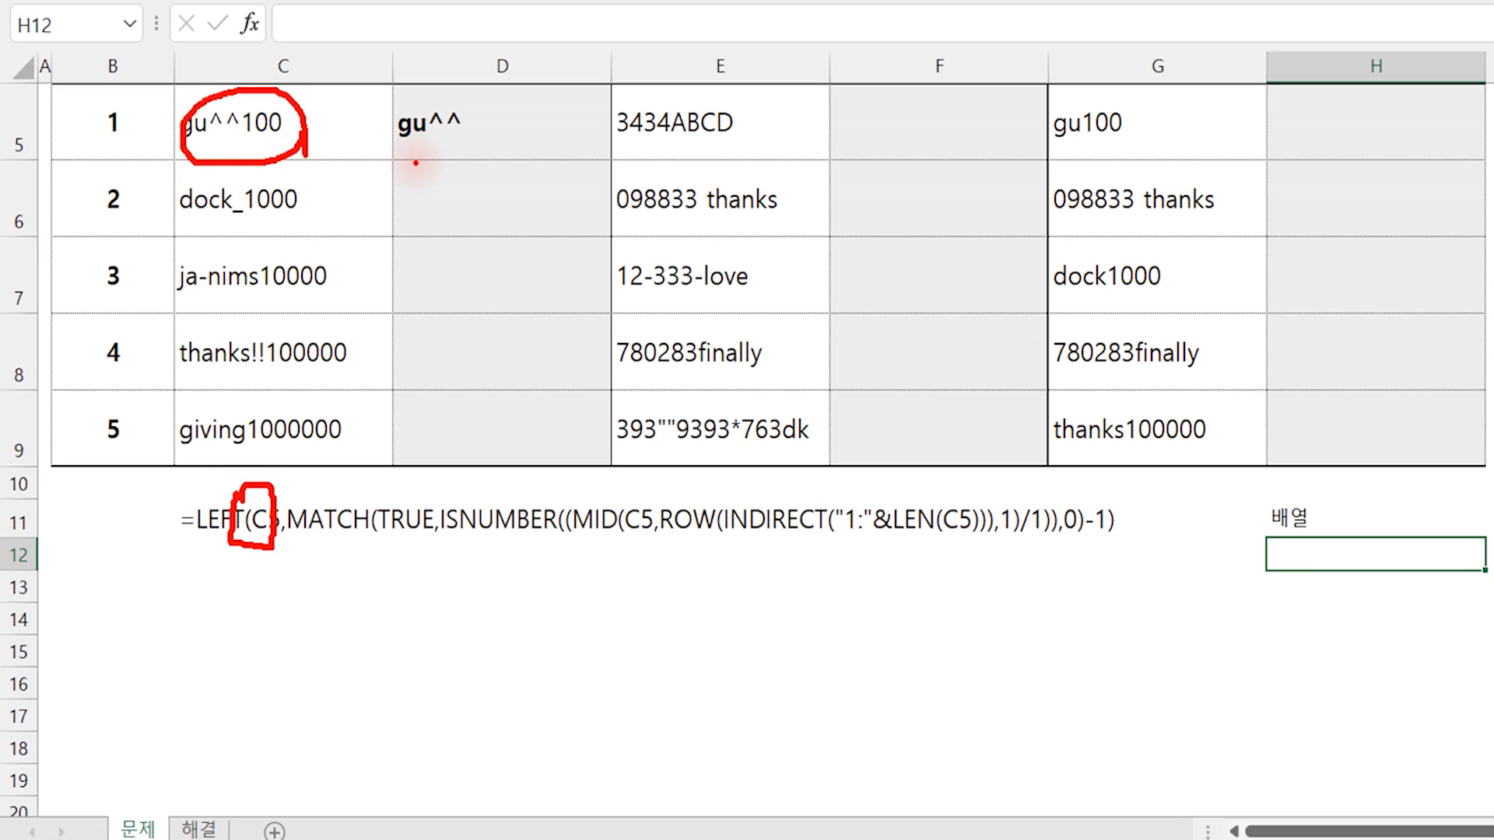
mouse_move(468, 379)
mouse_down()
mouse_move(427, 455)
mouse_move(436, 478)
mouse_move(473, 458)
mouse_up()
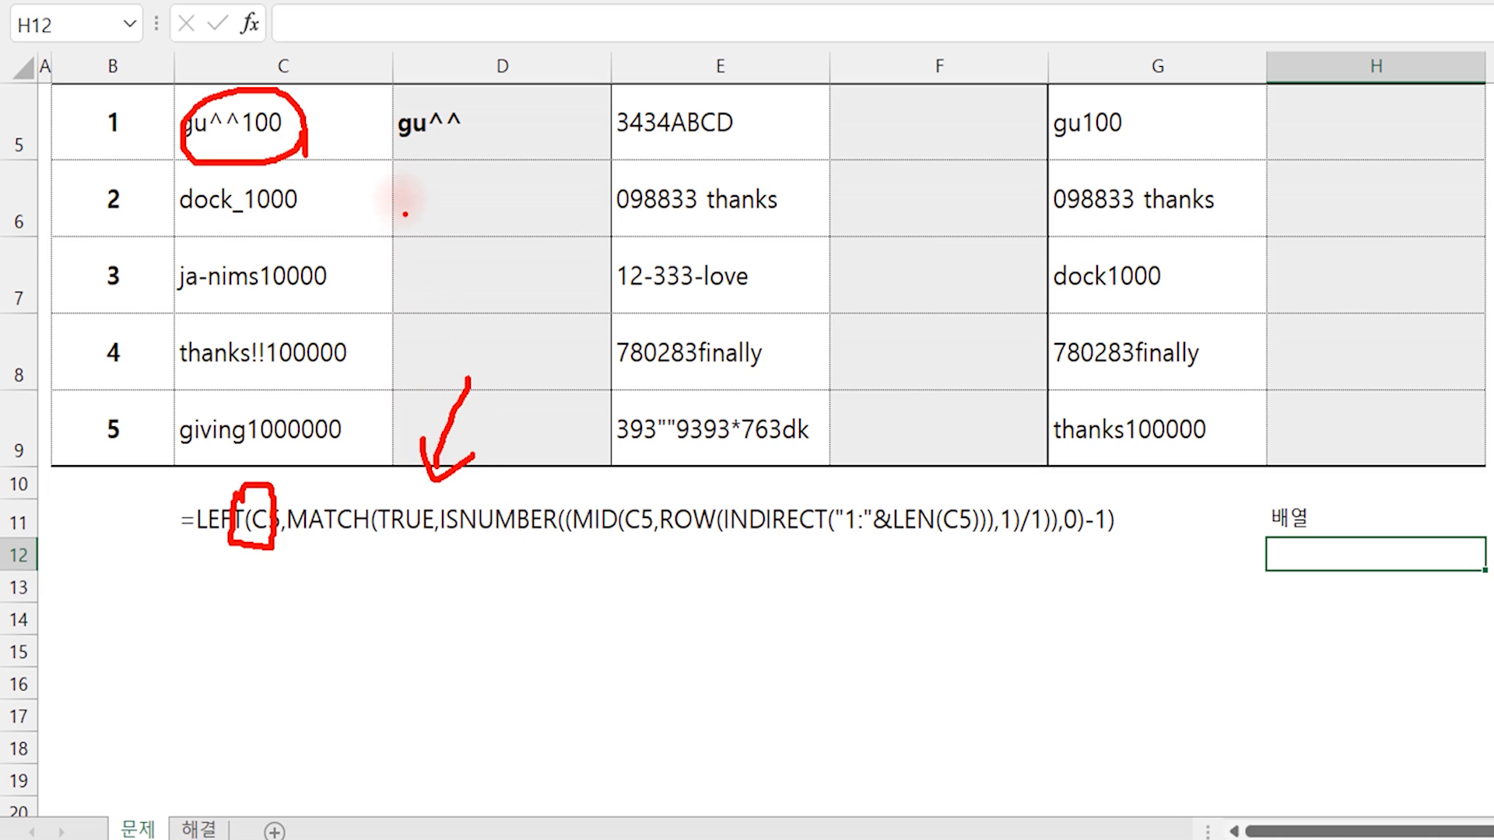
drag(393, 153, 474, 154)
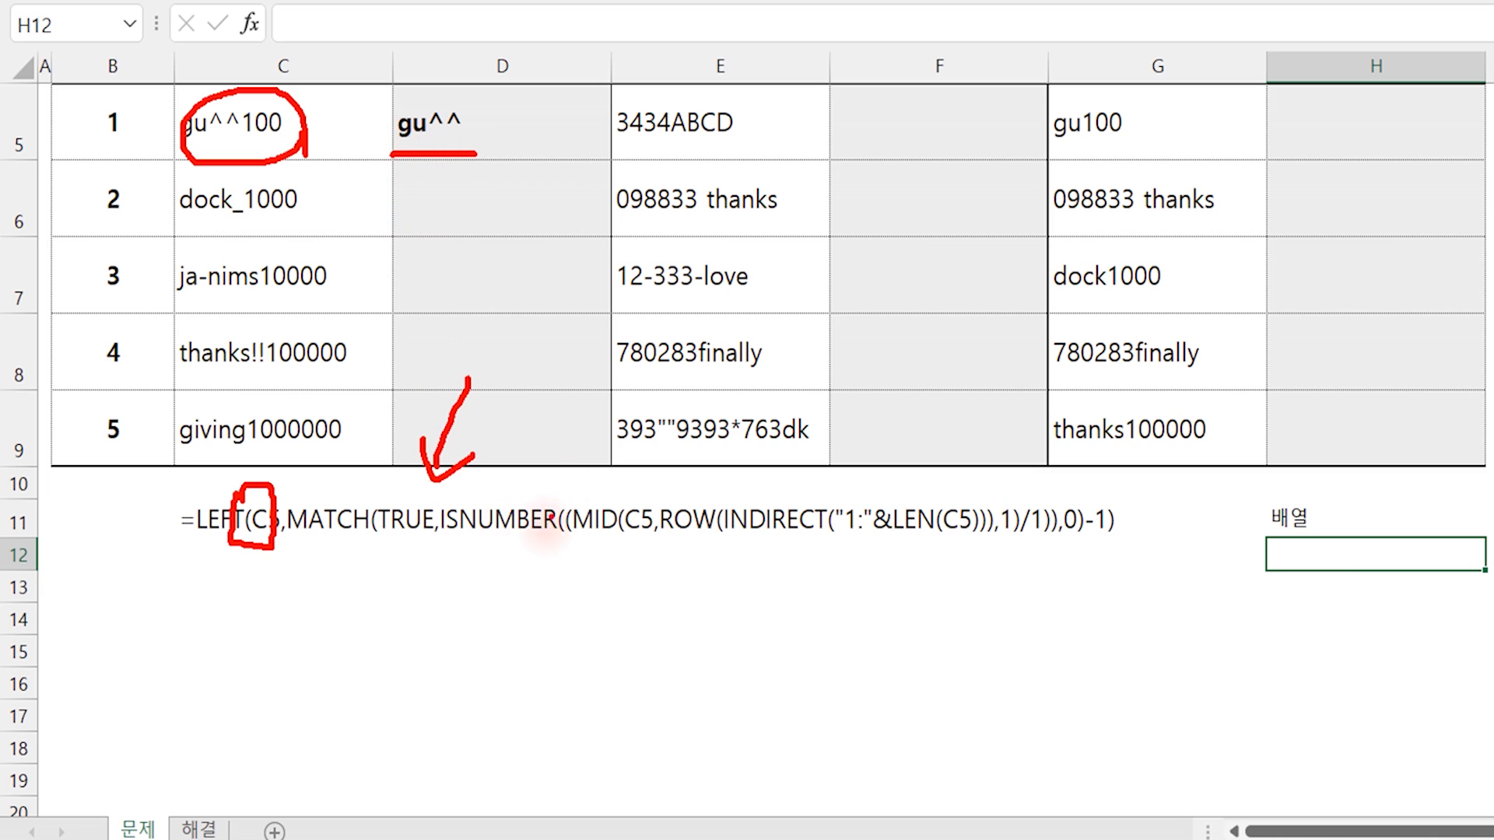
drag(294, 542, 1104, 560)
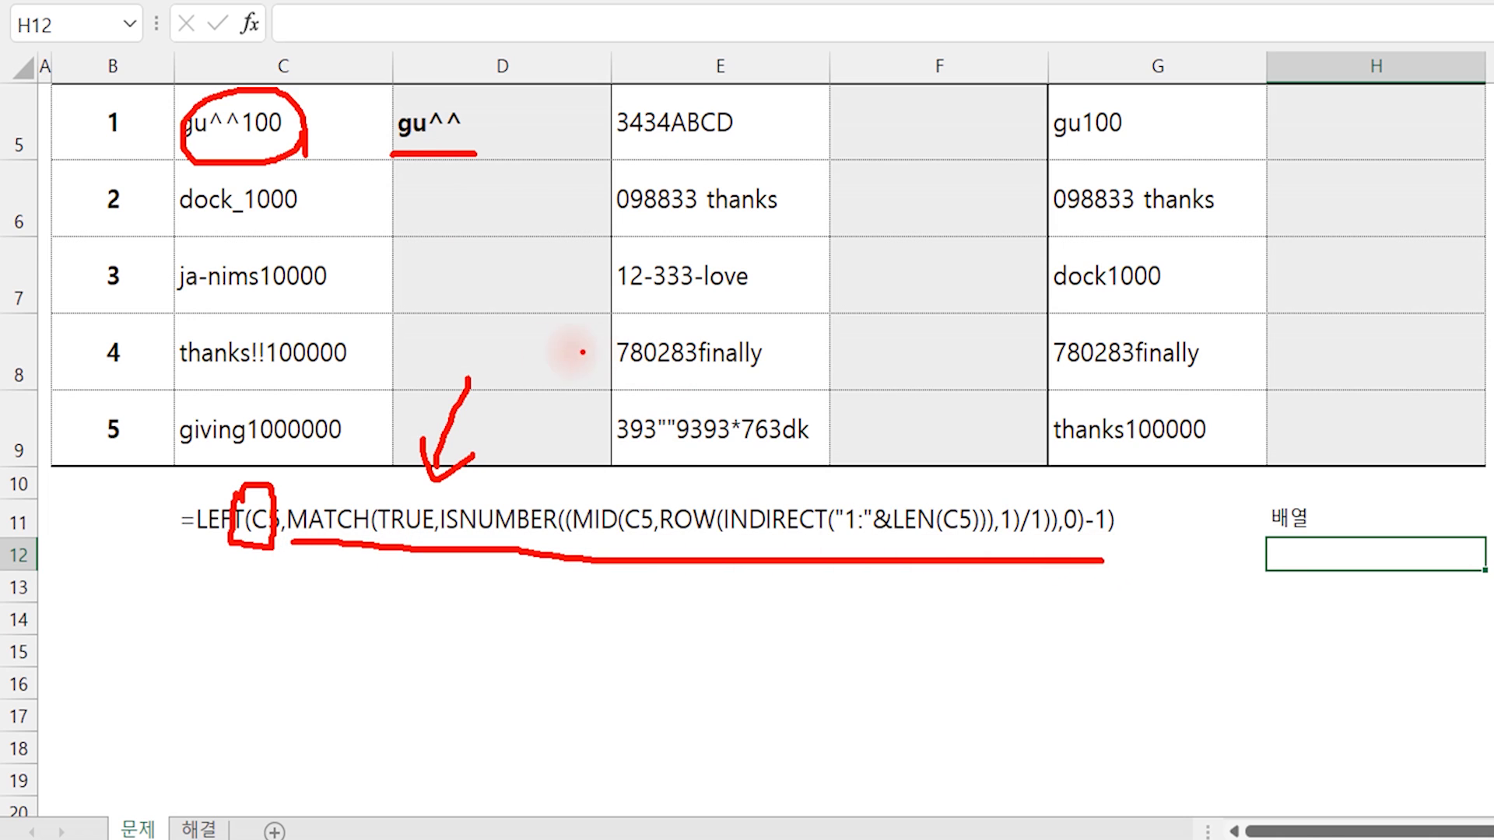
mouse_move(539, 327)
mouse_down()
mouse_move(518, 356)
mouse_move(595, 363)
mouse_up()
drag(577, 310, 506, 429)
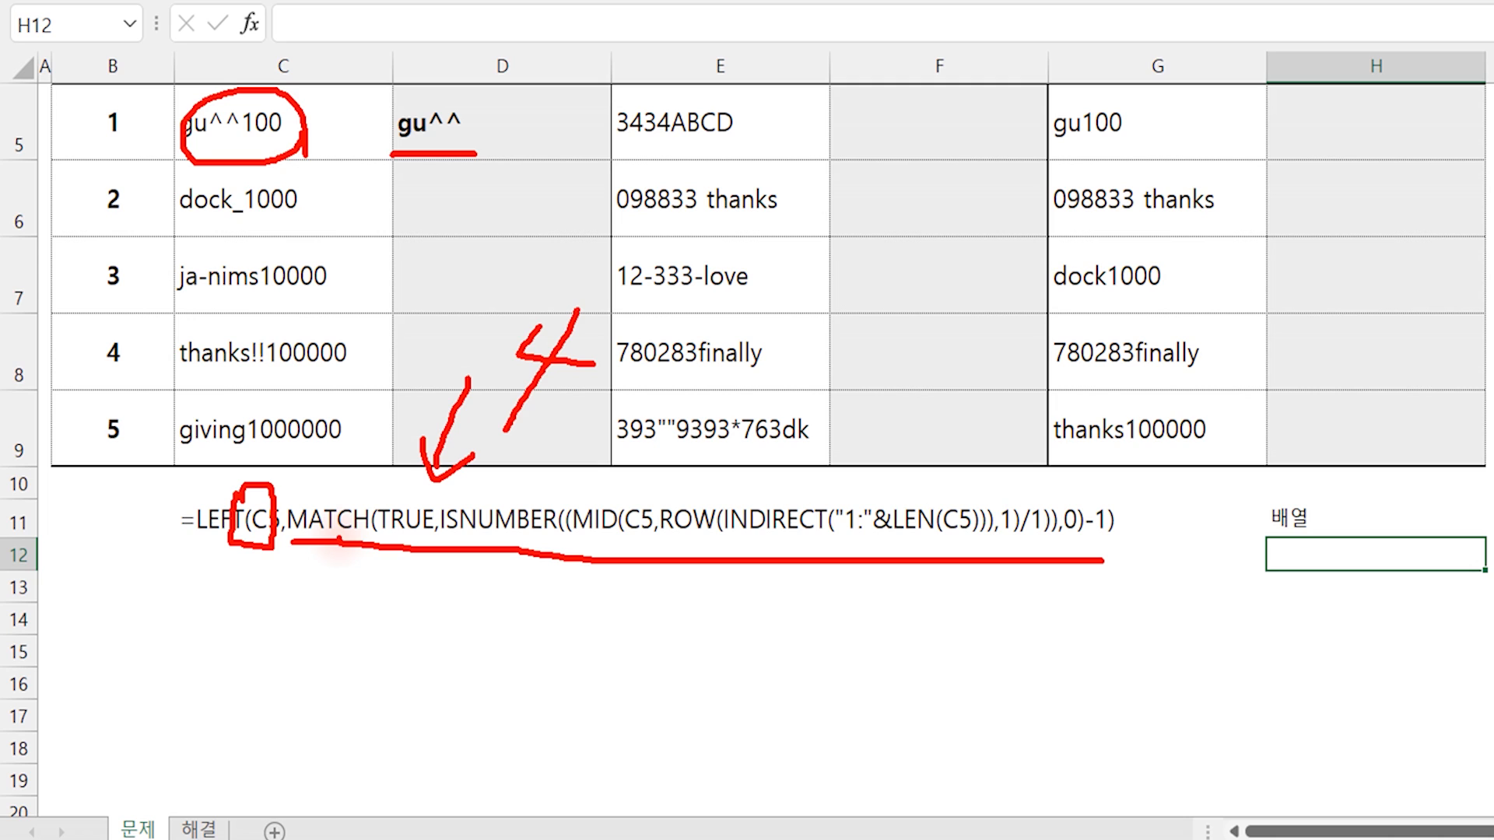
key(Escape)
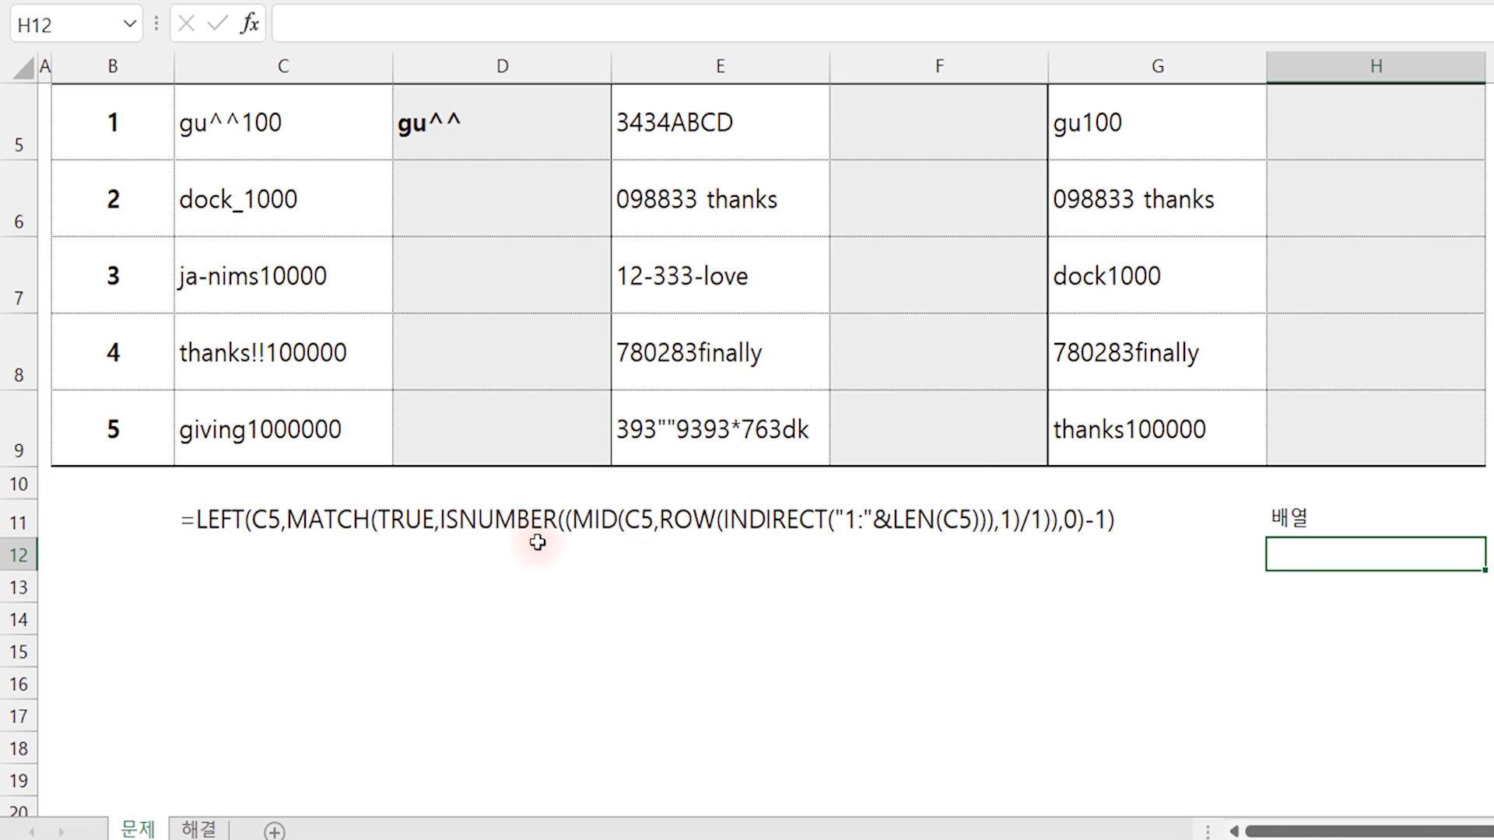
- Copy the MATCH portion without -1 from C11's formula text and enter it in C14 as =MATCH(TRUE,ISNUMBER((MID(C5,ROW(INDIRECT("1:"&LEN(C5))),1)/1)),0)
double_click(227, 523)
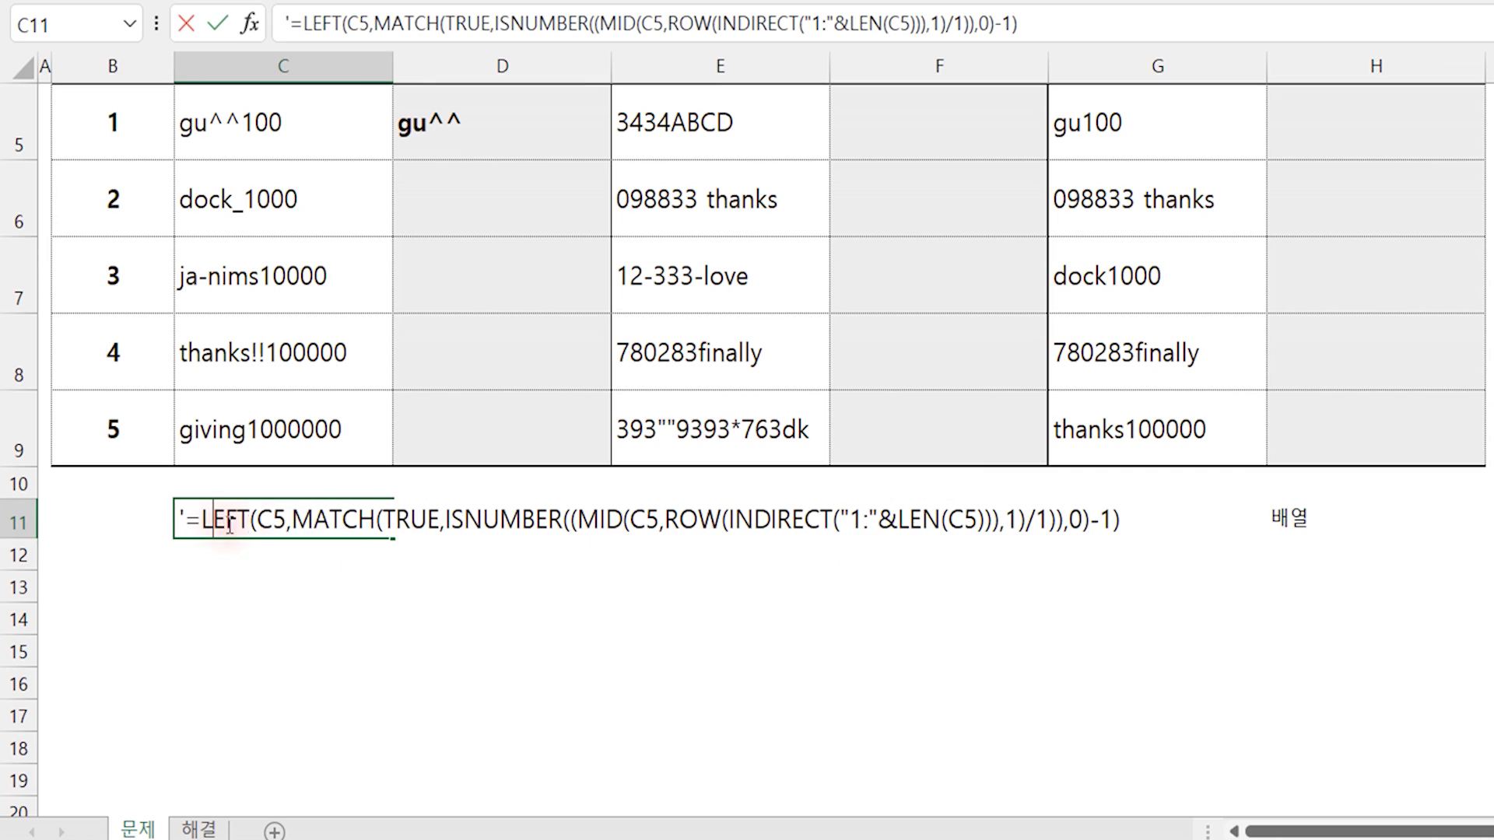
click(410, 519)
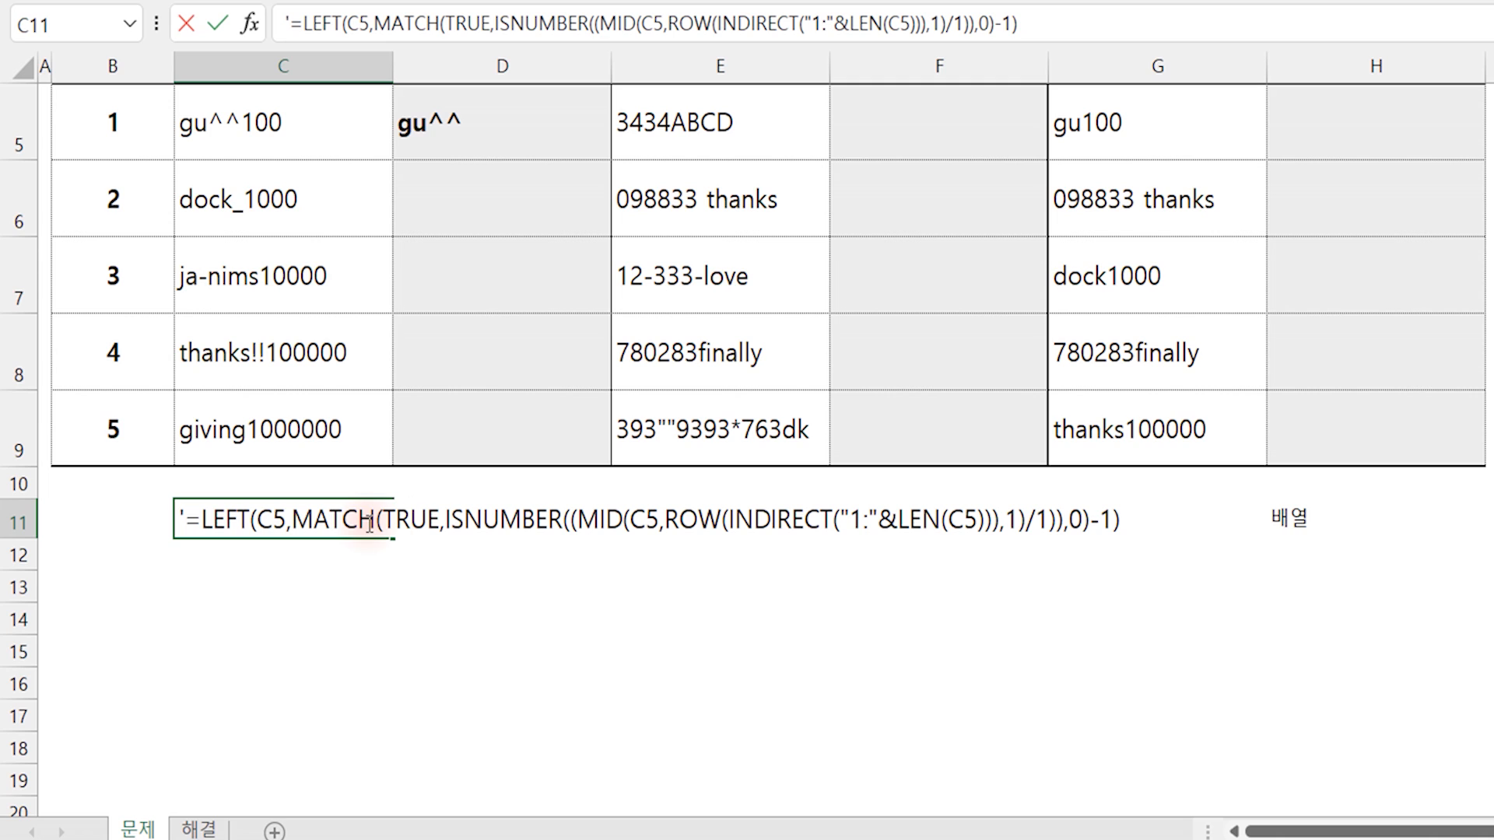
click(446, 520)
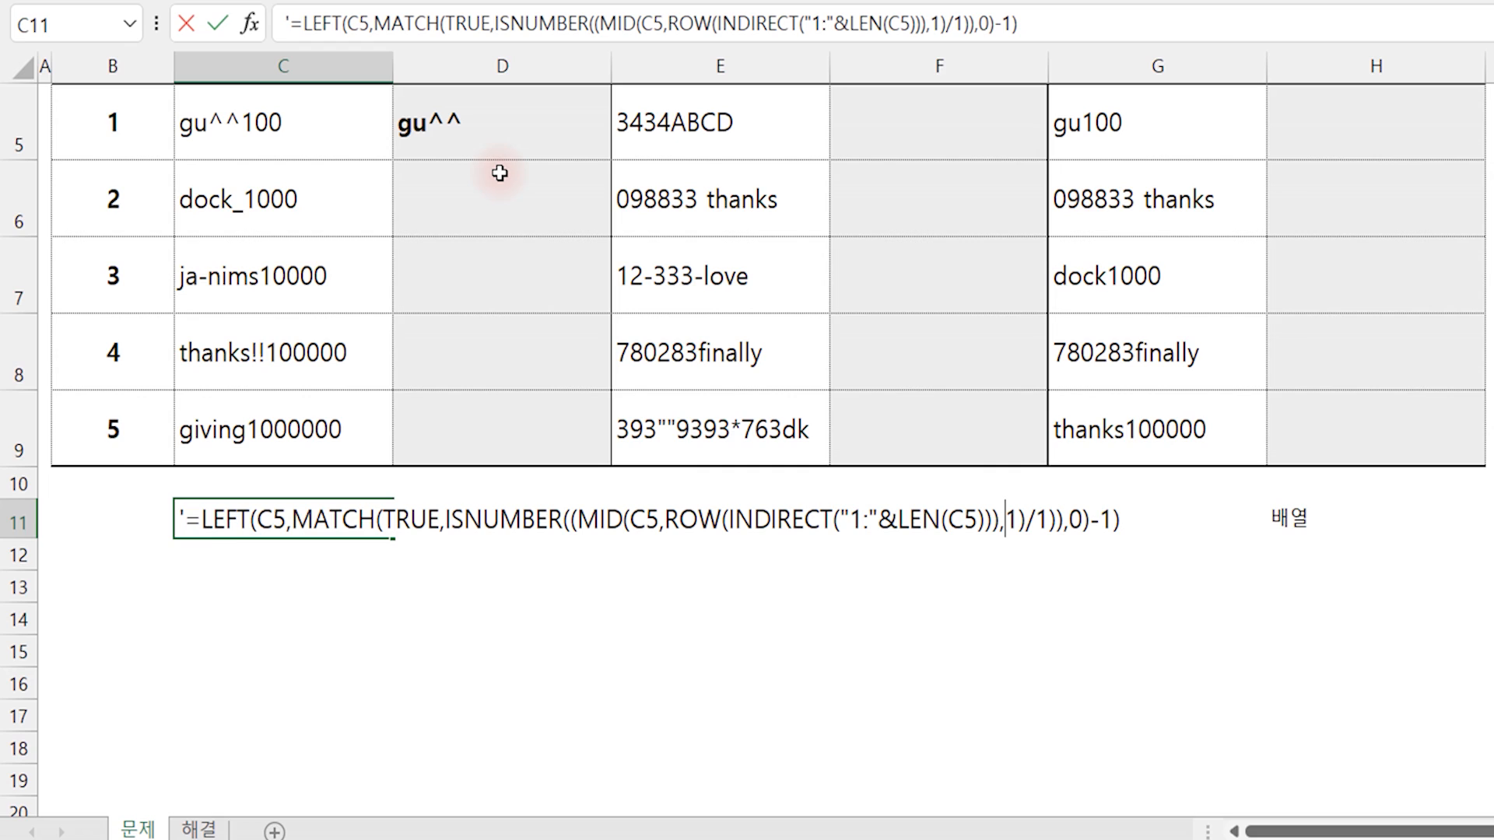
drag(294, 519, 1124, 532)
key(ctrl+c)
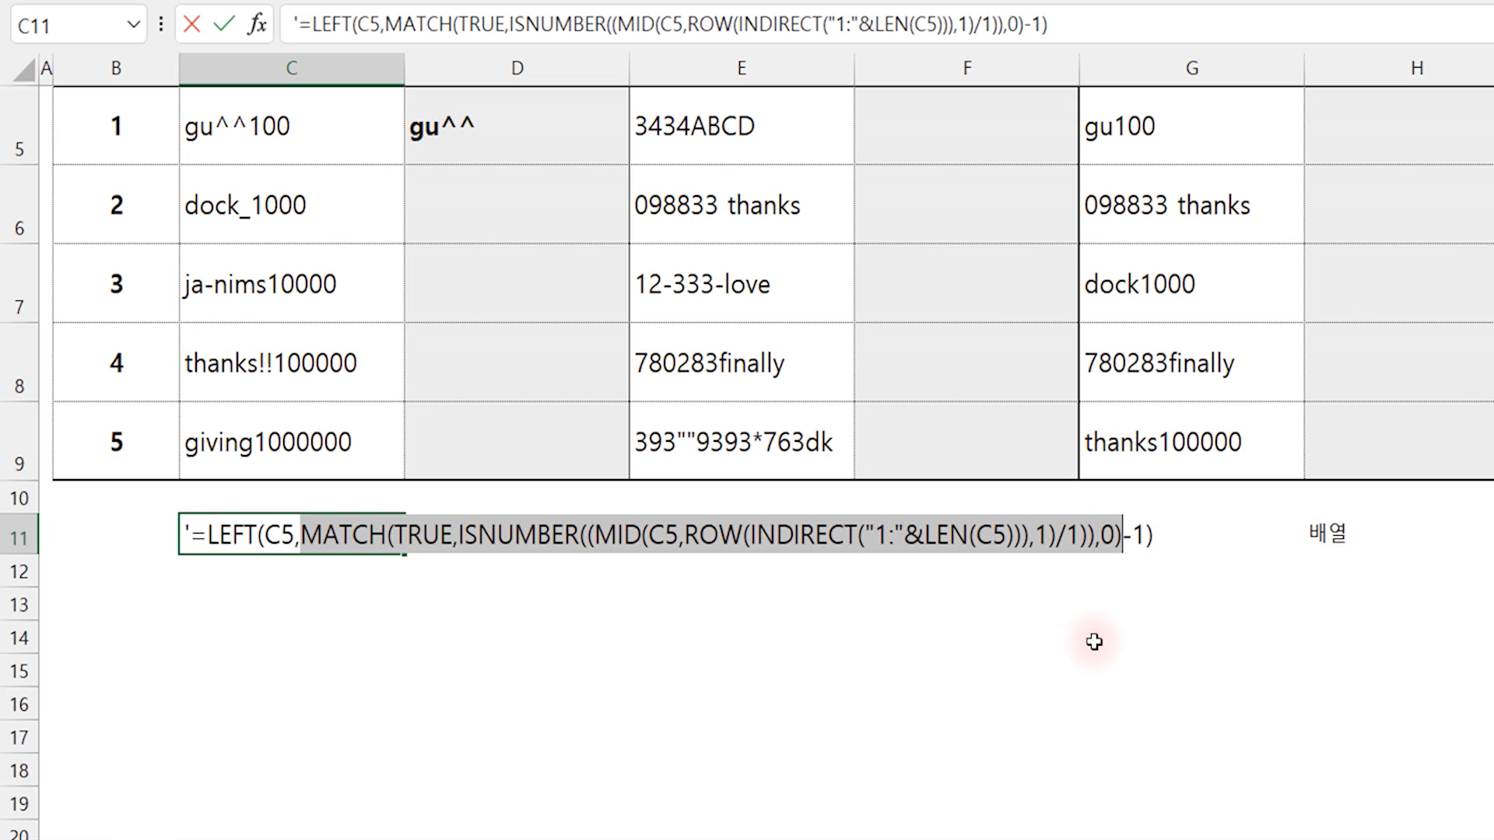
click(202, 636)
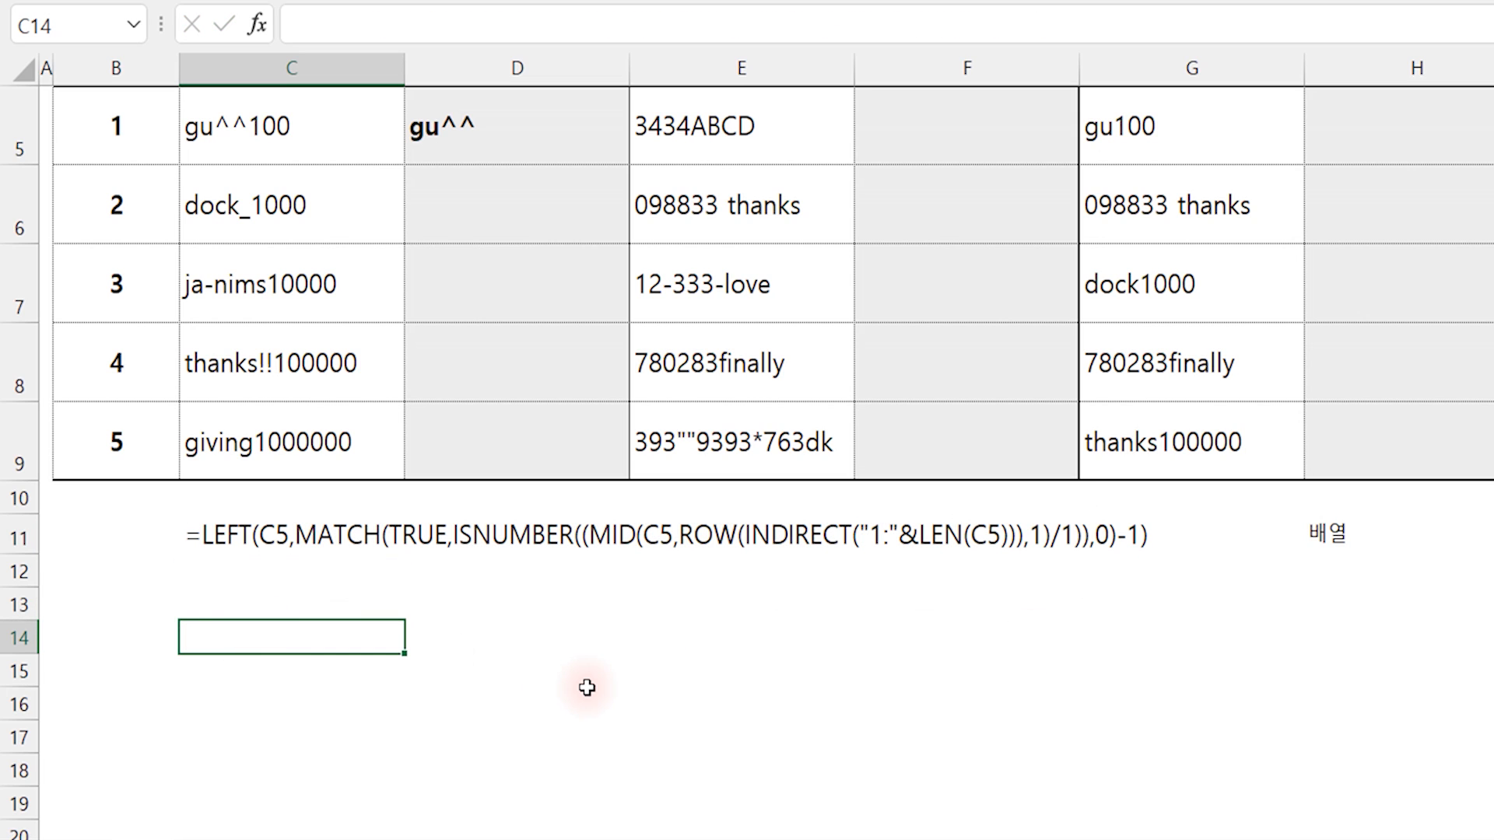
text(=)
key(ctrl+v)
key(Return)
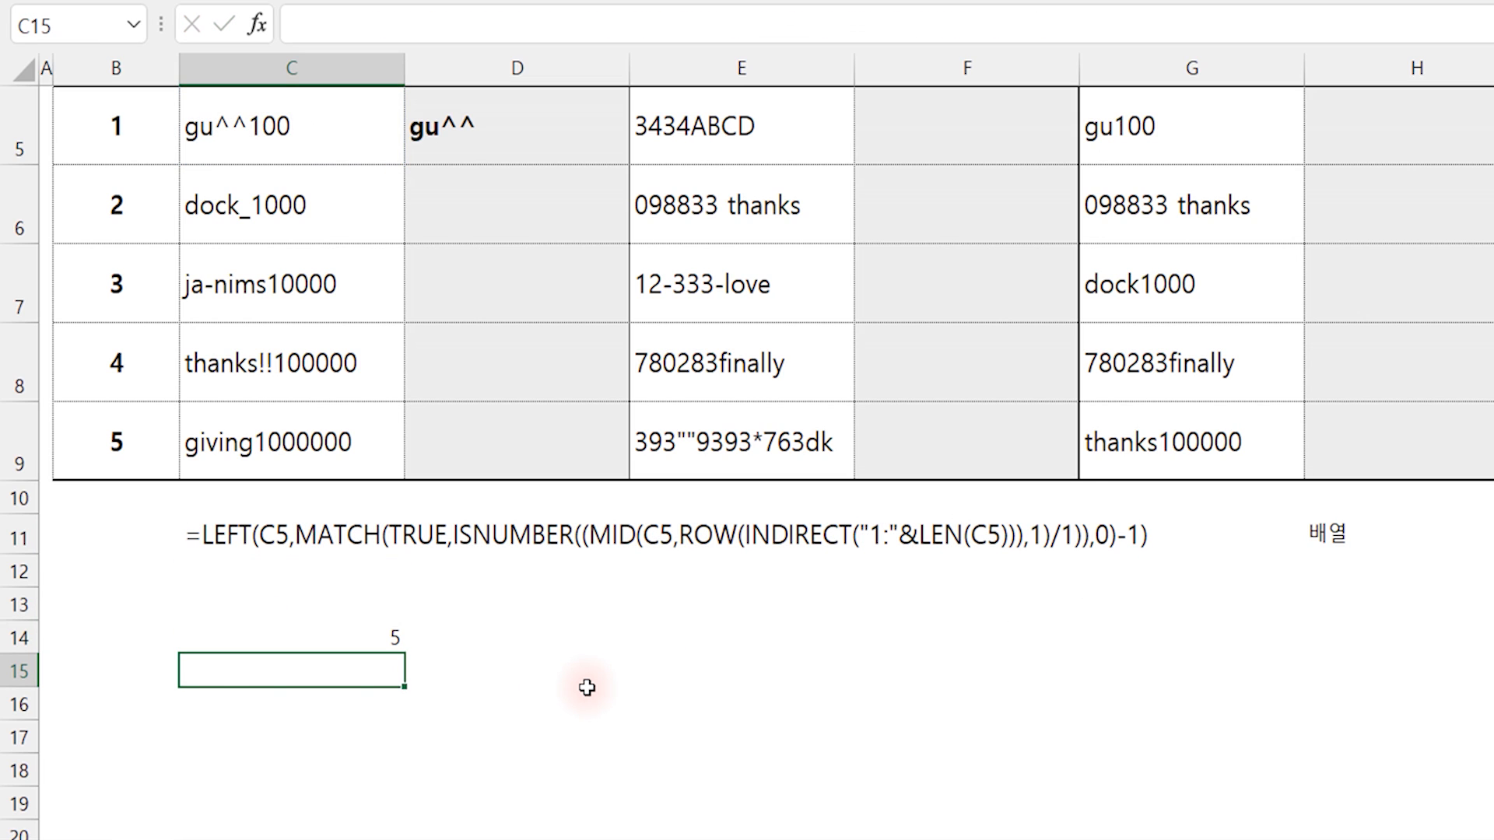
- Append -1 to the end of the MATCH formula in C14
key(Up)
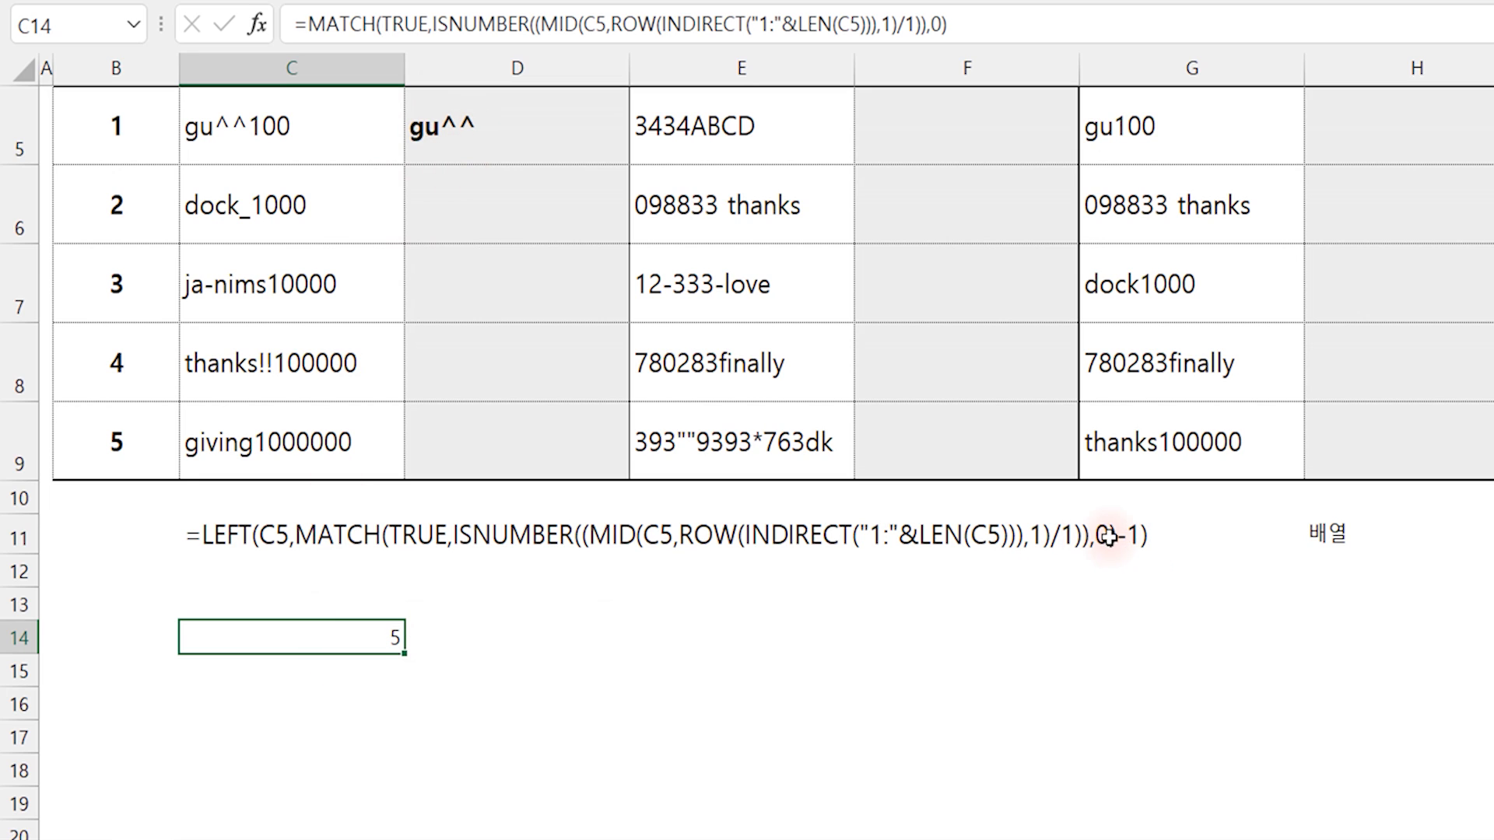
double_click(387, 637)
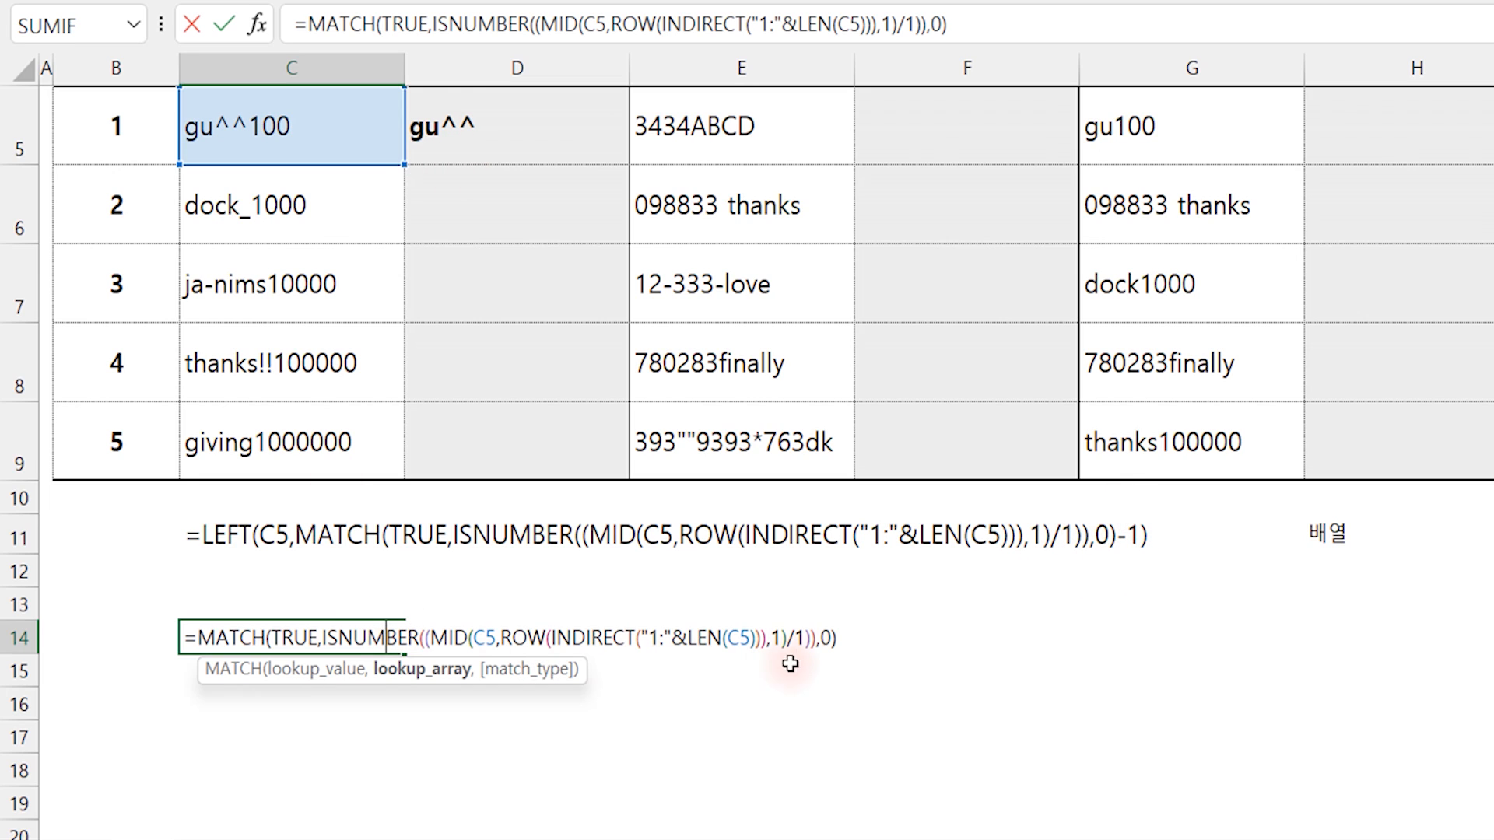
click(849, 640)
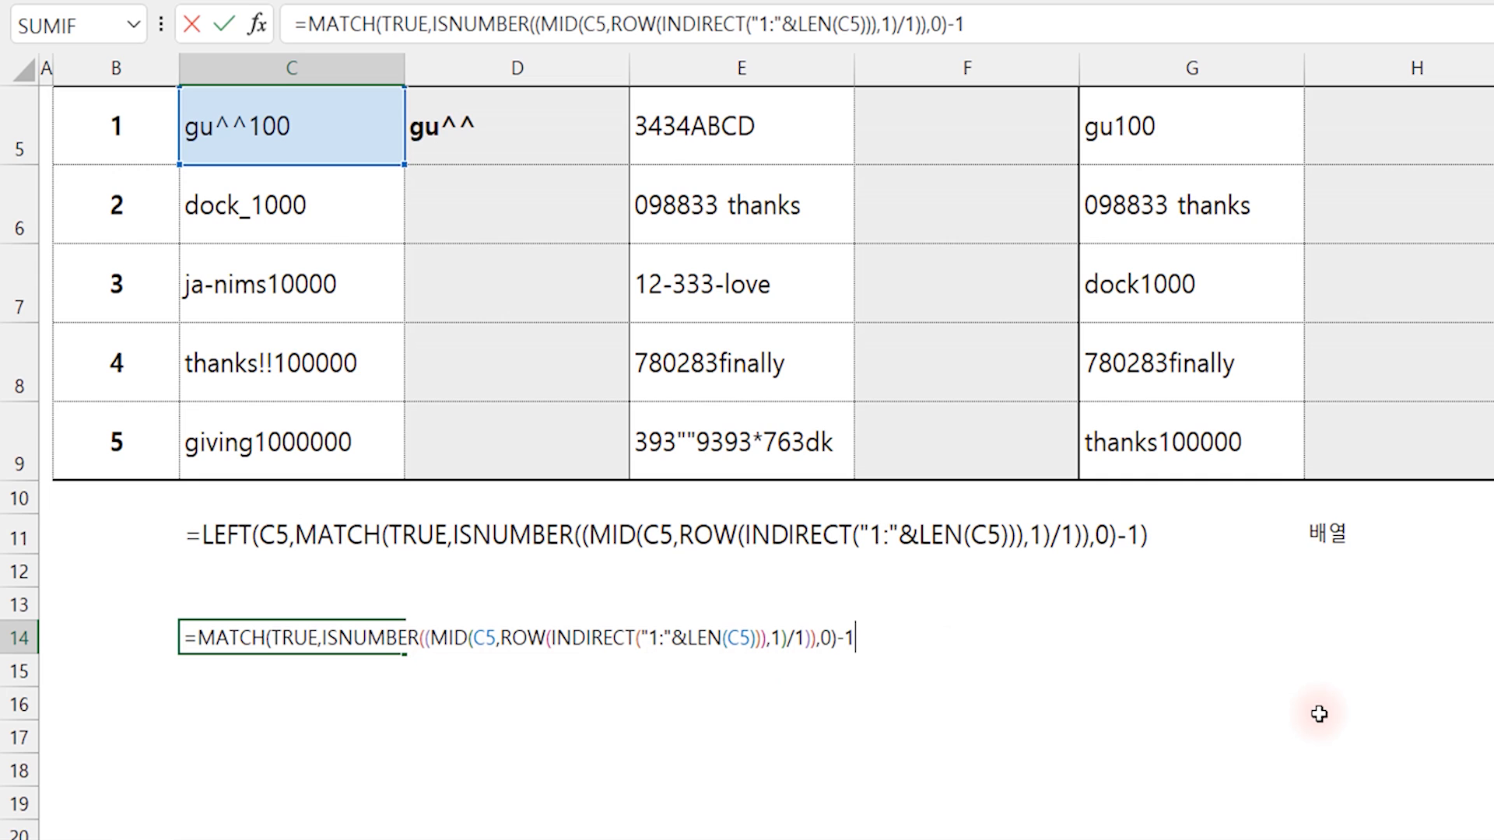
key(Return)
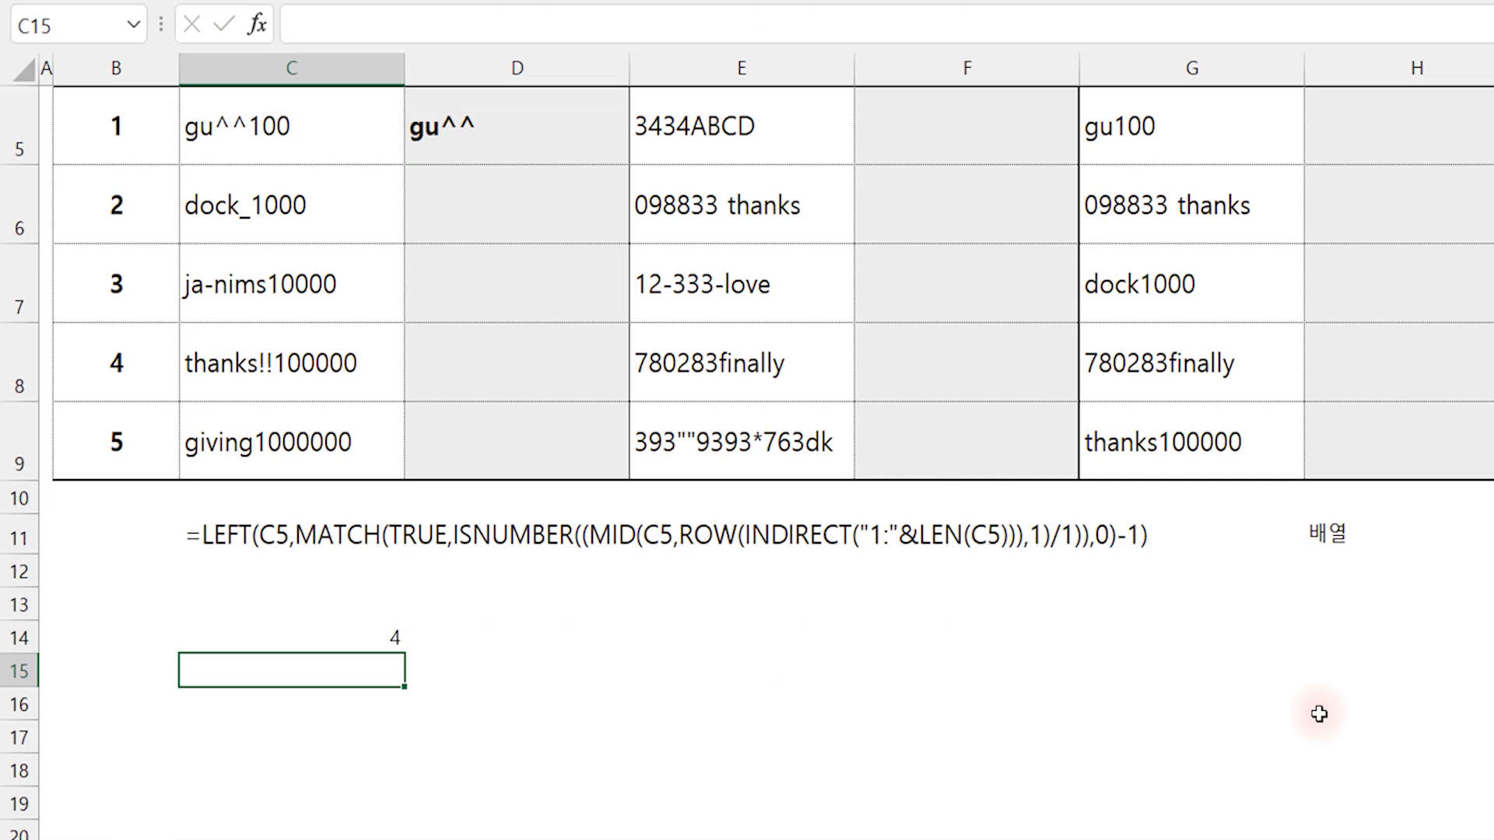
- Copy the lookup array argument from C14's formula and enter it in C16 as =ISNUMBER((MID(C5,ROW(INDIRECT("1:"&LEN(C5))),1)/1))
double_click(357, 638)
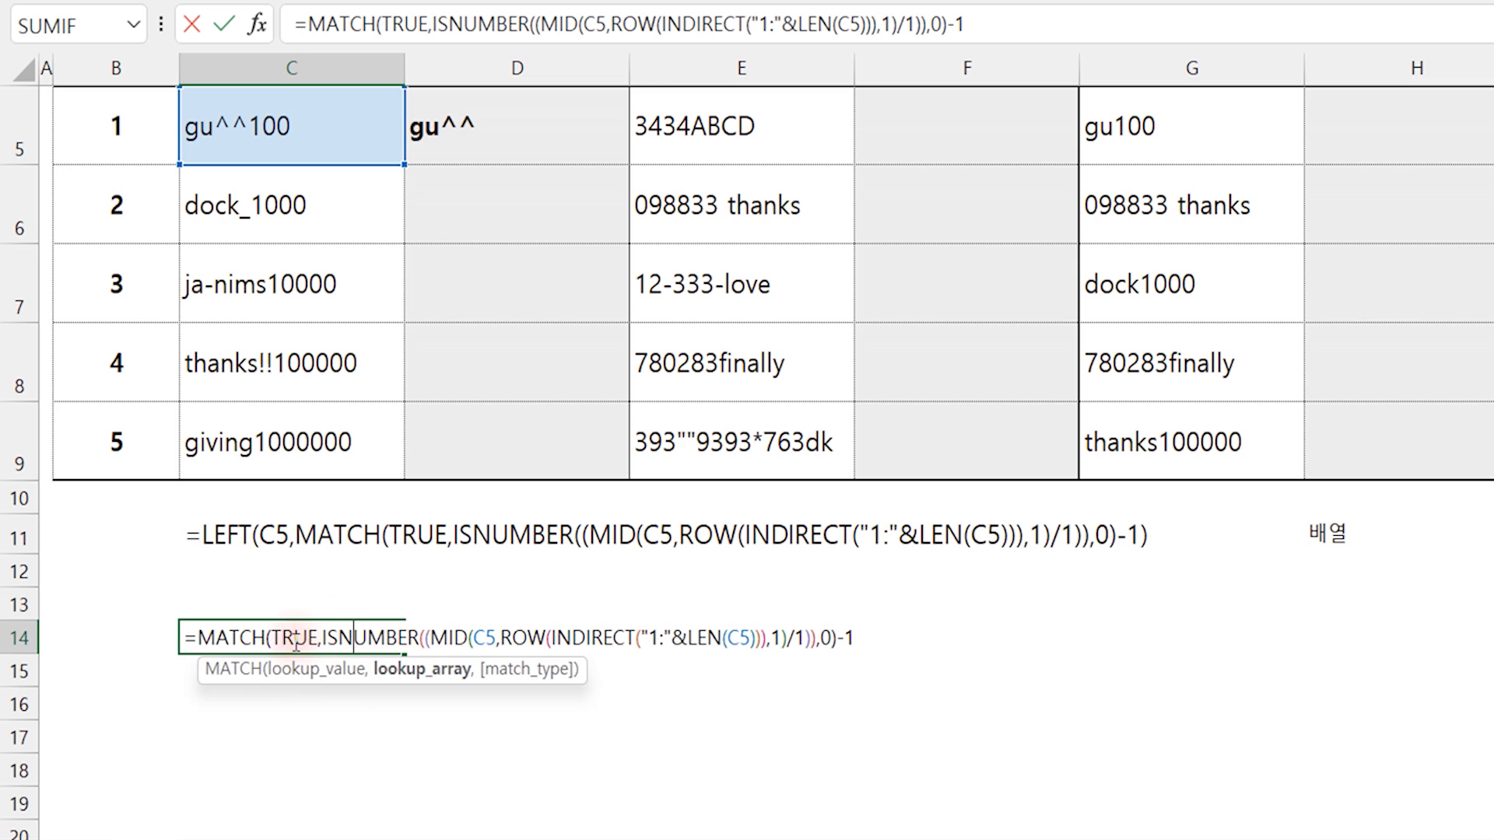
click(424, 683)
key(shift+Right)
key(shift+Right)
key(shift+Right)
key(shift+Right)
key(shift+Right)
key(shift+Right)
key(shift+Right)
key(shift+Right)
key(shift+Right)
key(shift+Right)
key(shift+Right)
key(shift+Right)
key(shift+Right)
key(shift+Right)
key(shift+Right)
key(shift+Right)
key(shift+Right)
key(shift+Right)
key(shift+Right)
key(shift+Right)
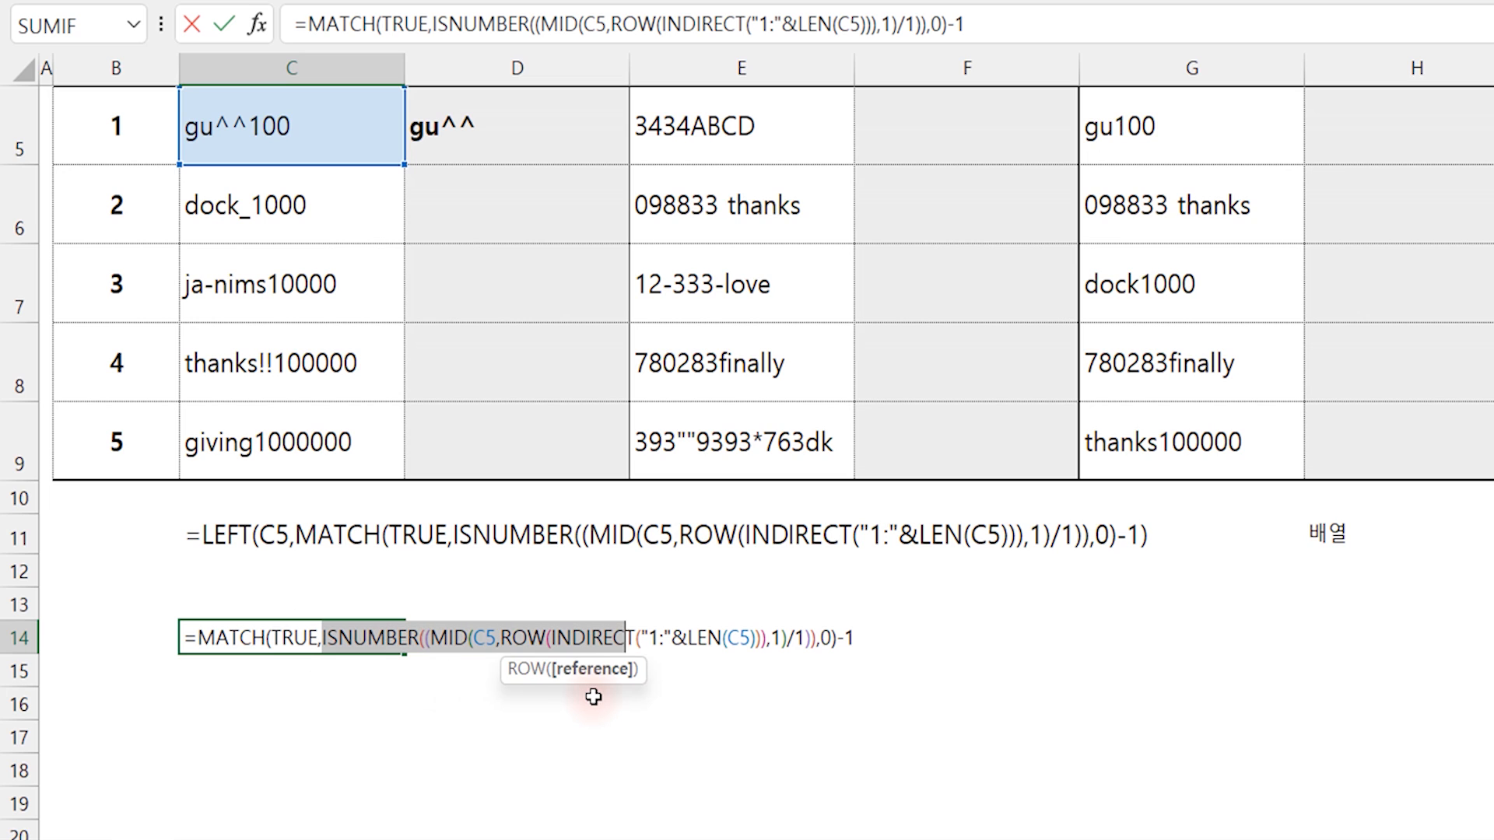
key(shift+Right)
key(ctrl+c)
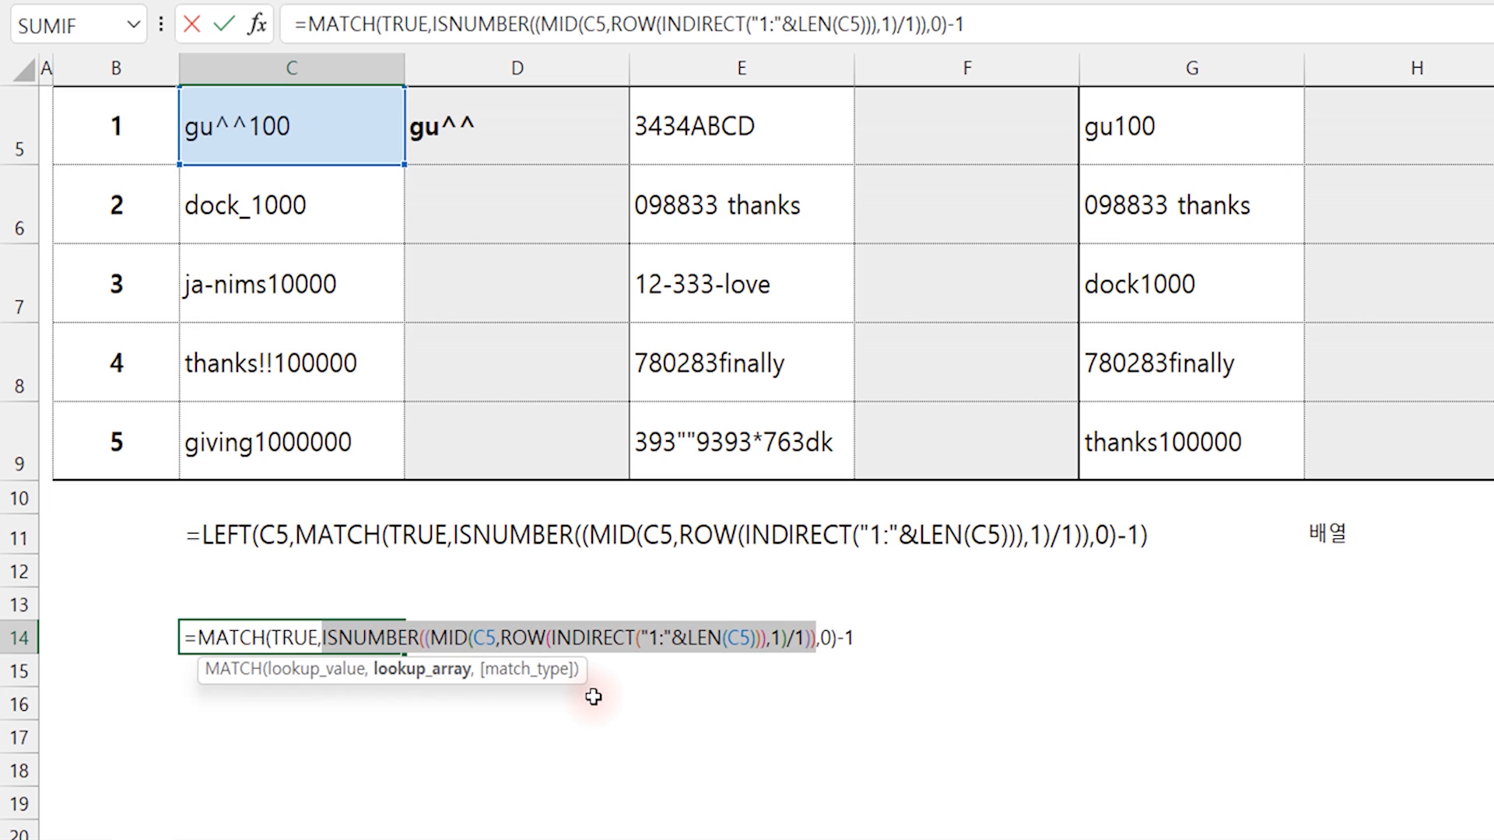
key(ctrl+shift+Return)
key(Down)
key(Down)
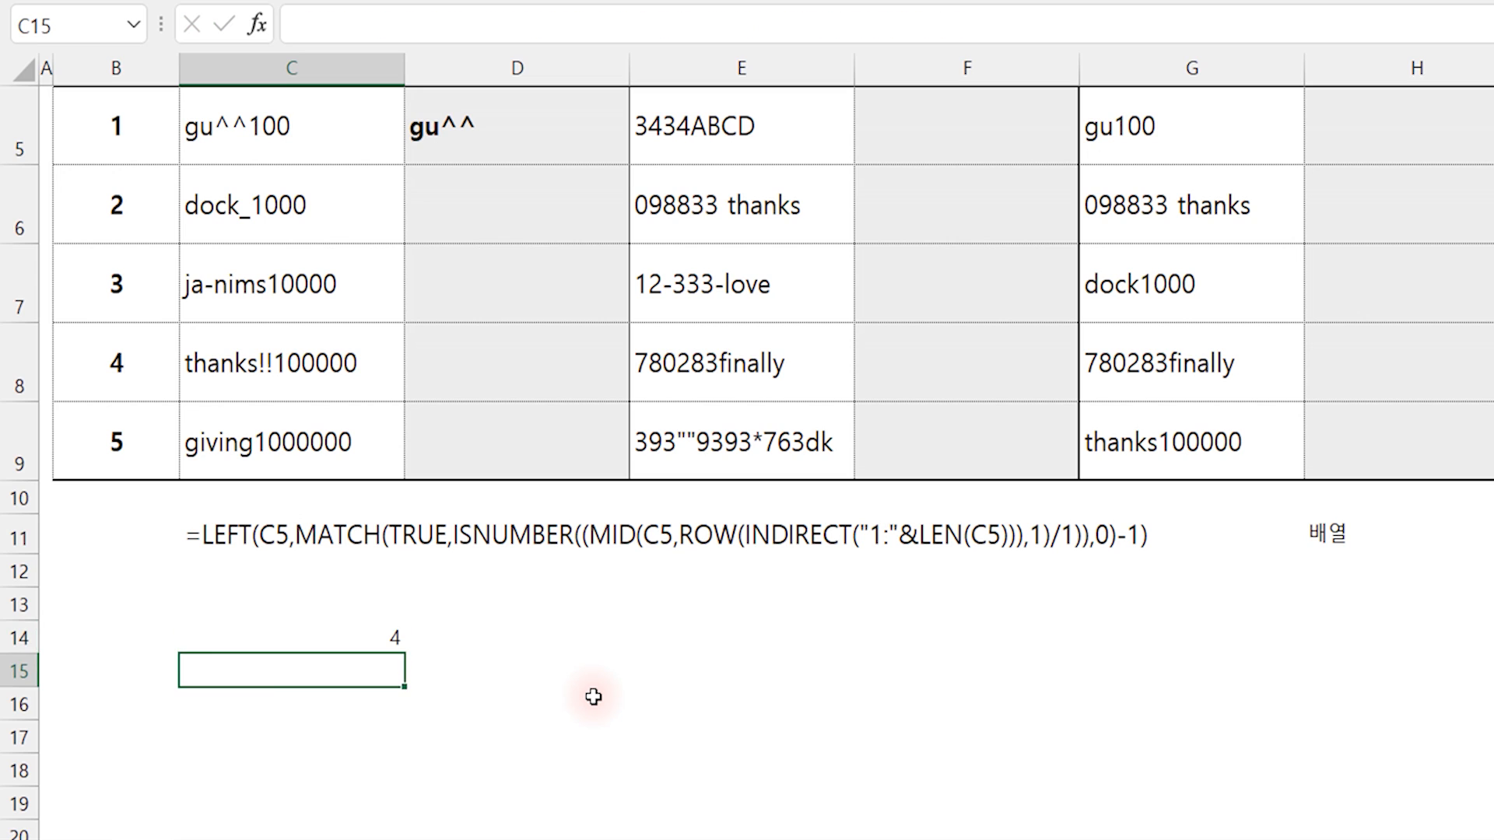
text(=)
key(ctrl+v)
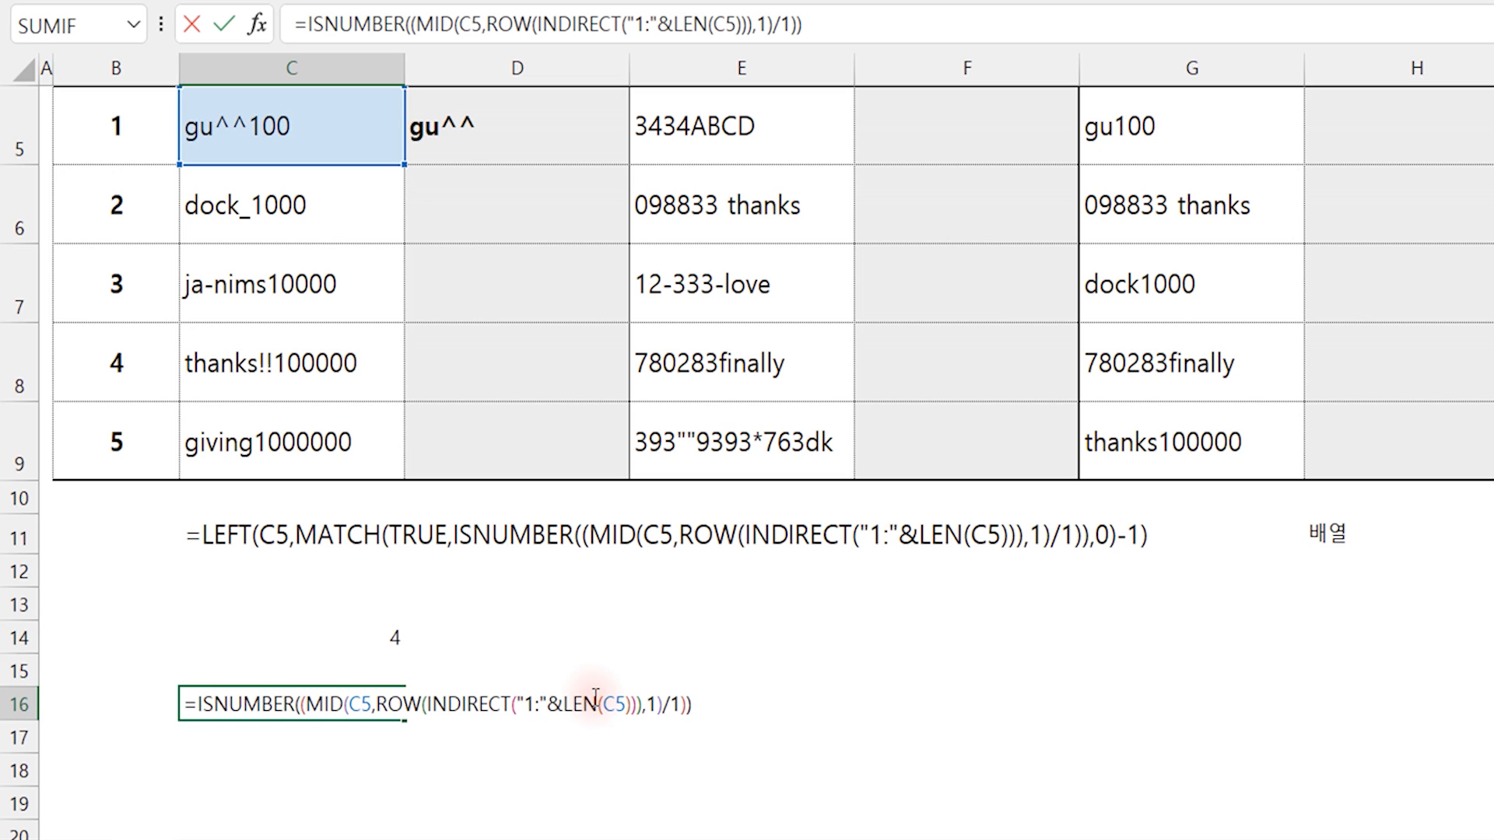
key(Return)
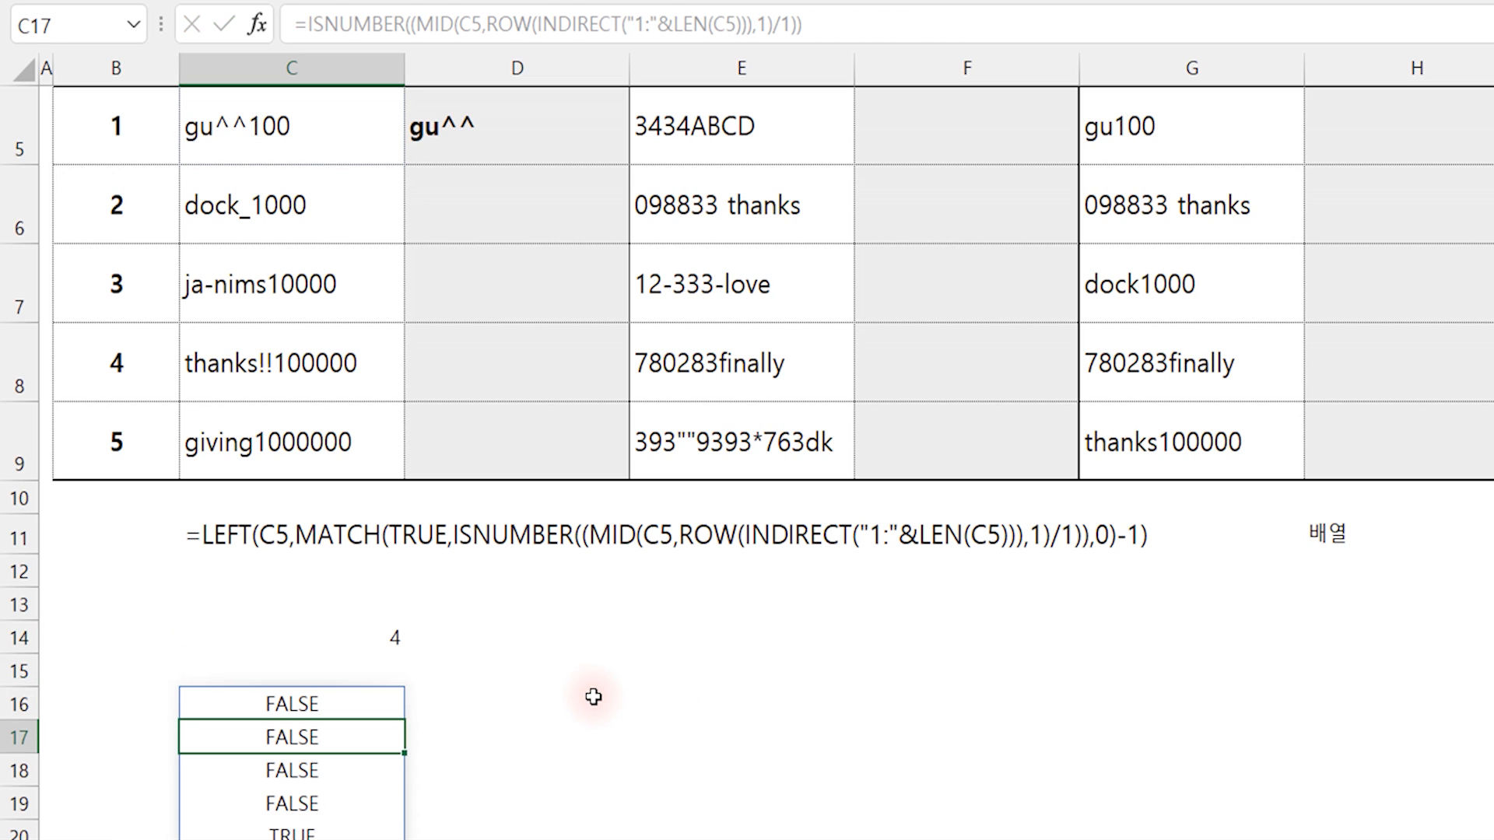
- Examine the spilled ISNUMBER results in C16:C22 one by one and as a whole range
ctrl+scroll(278, 625, down, 1)
scroll(287, 617, down, 1)
click(267, 609)
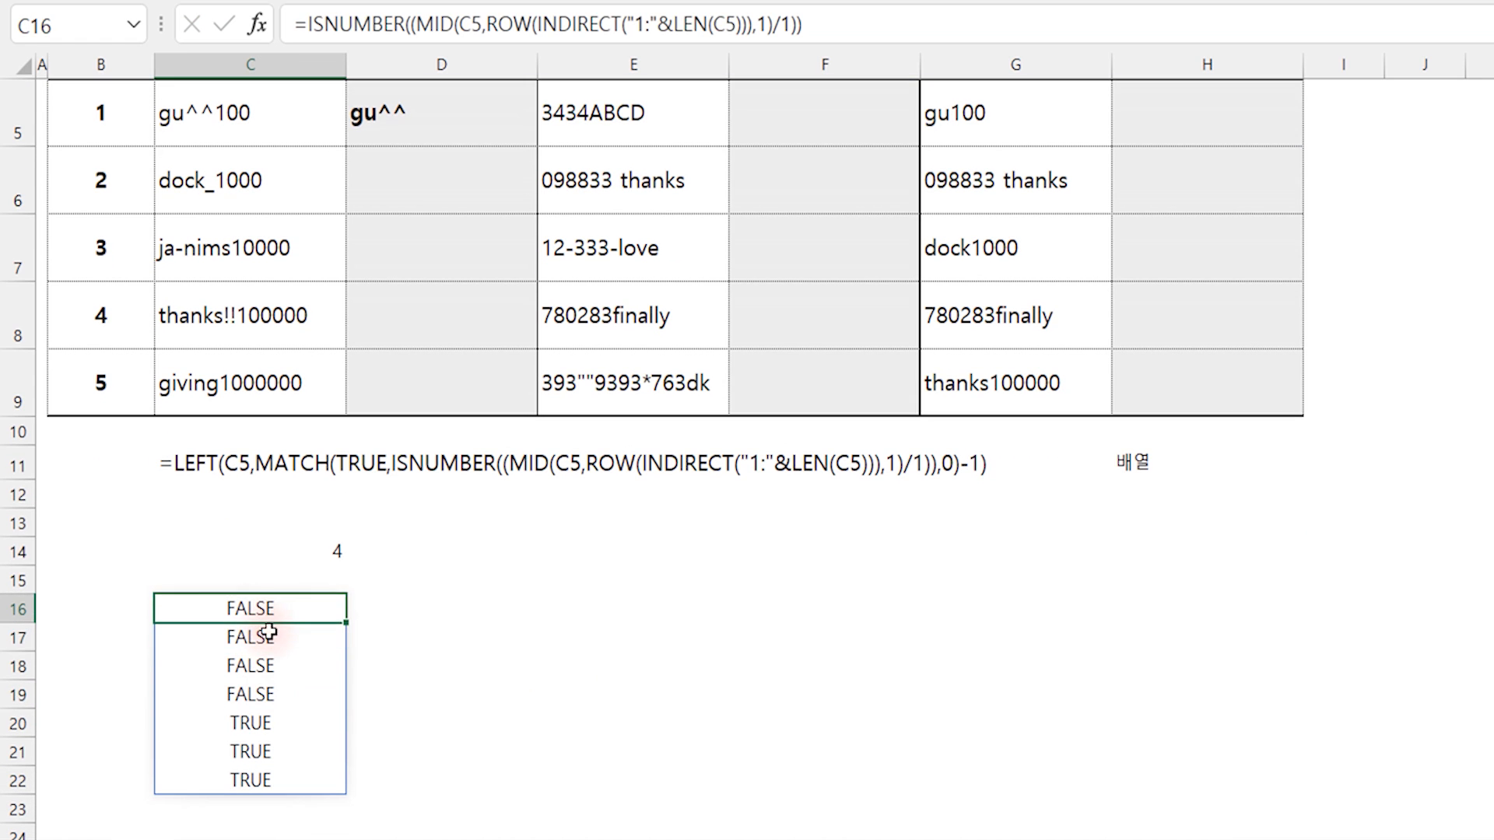
click(269, 634)
click(264, 665)
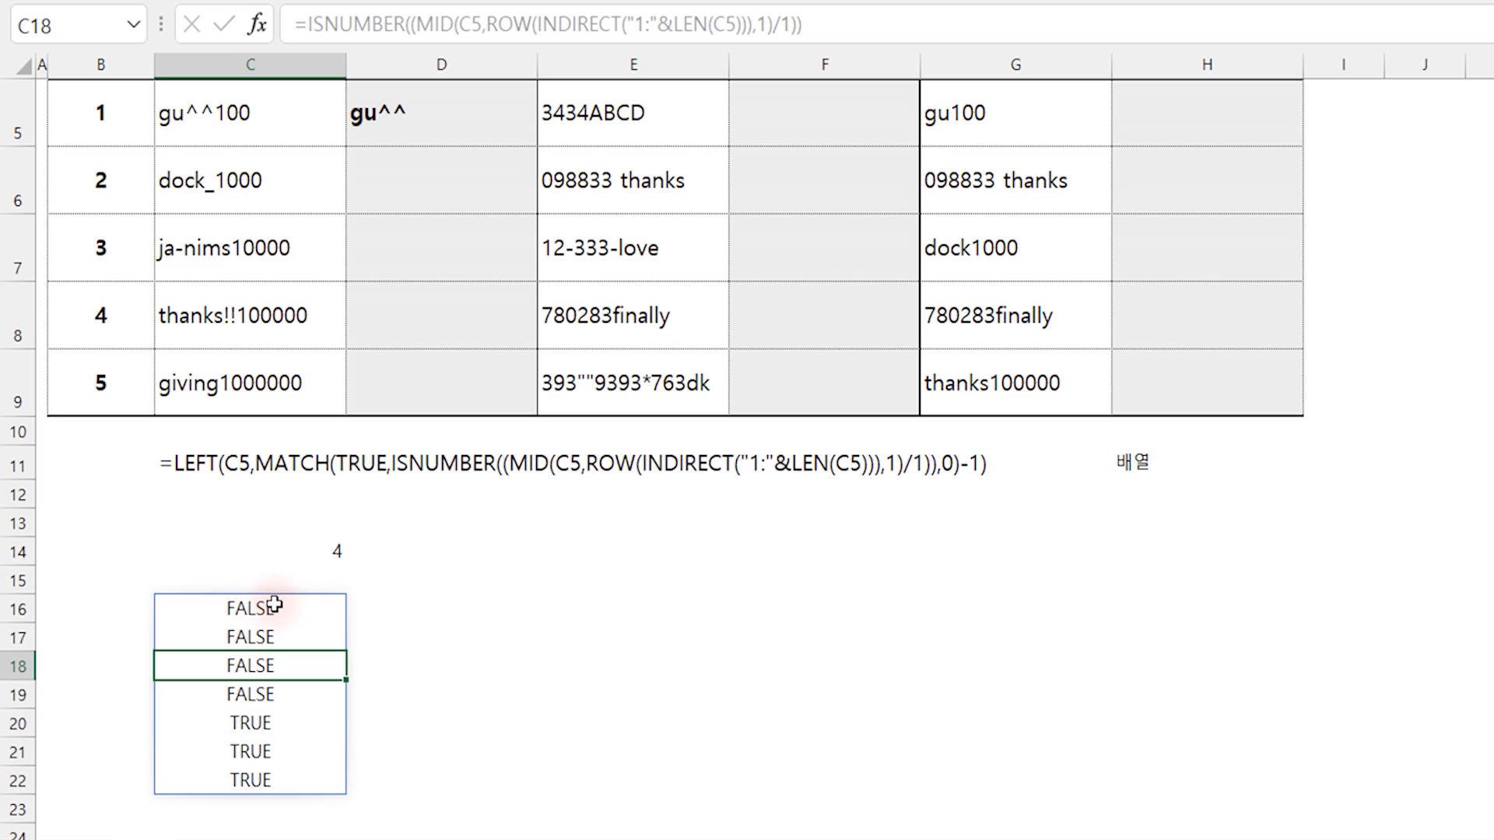
drag(277, 609, 300, 782)
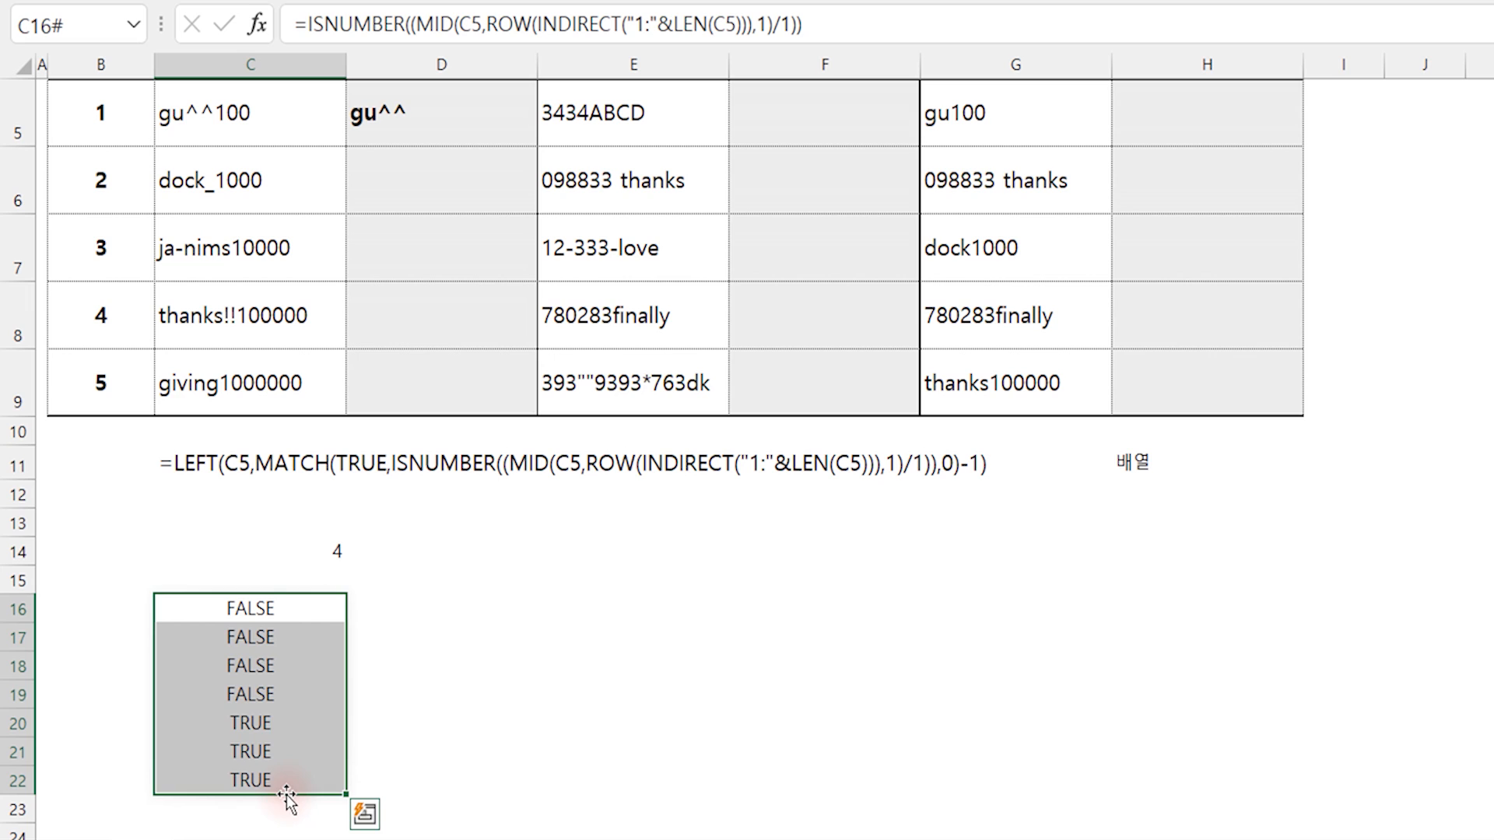
click(257, 602)
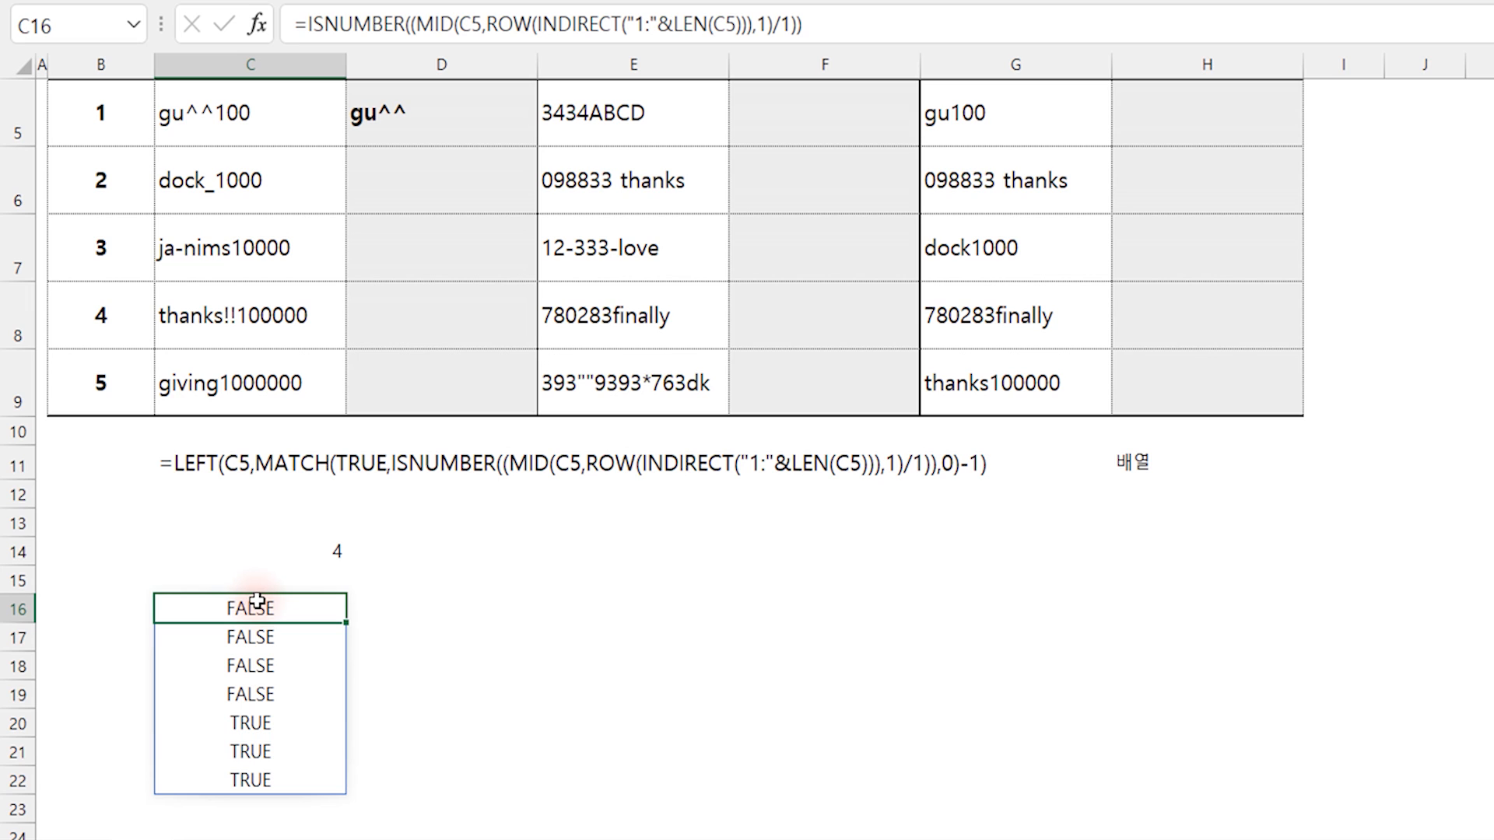
- Copy the ROW portion of C16's formula and enter it in E16 as =ROW(INDIRECT("1:"&LEN(C5)))
double_click(257, 604)
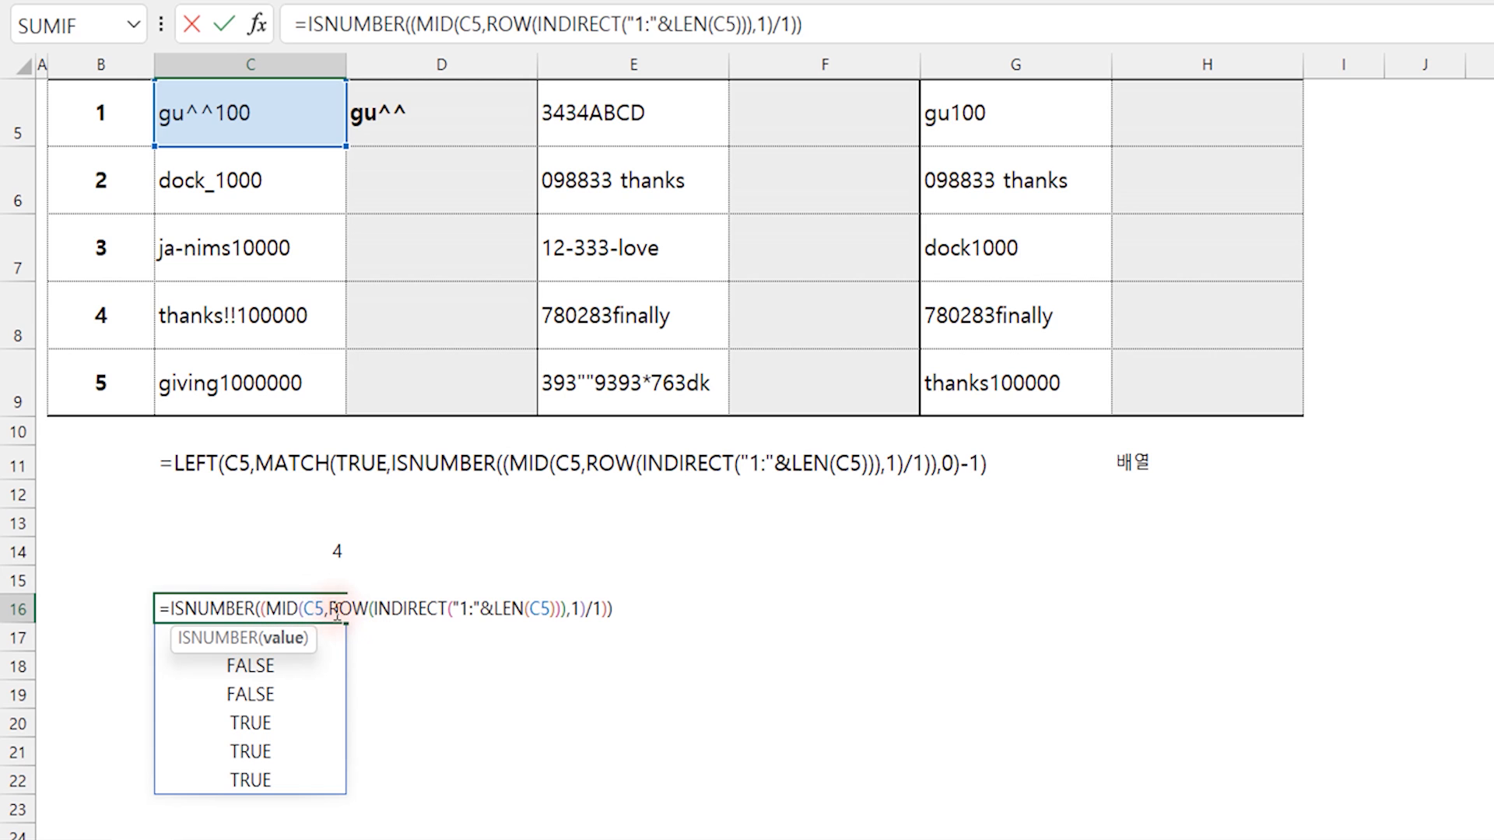
drag(328, 611, 568, 632)
key(Escape)
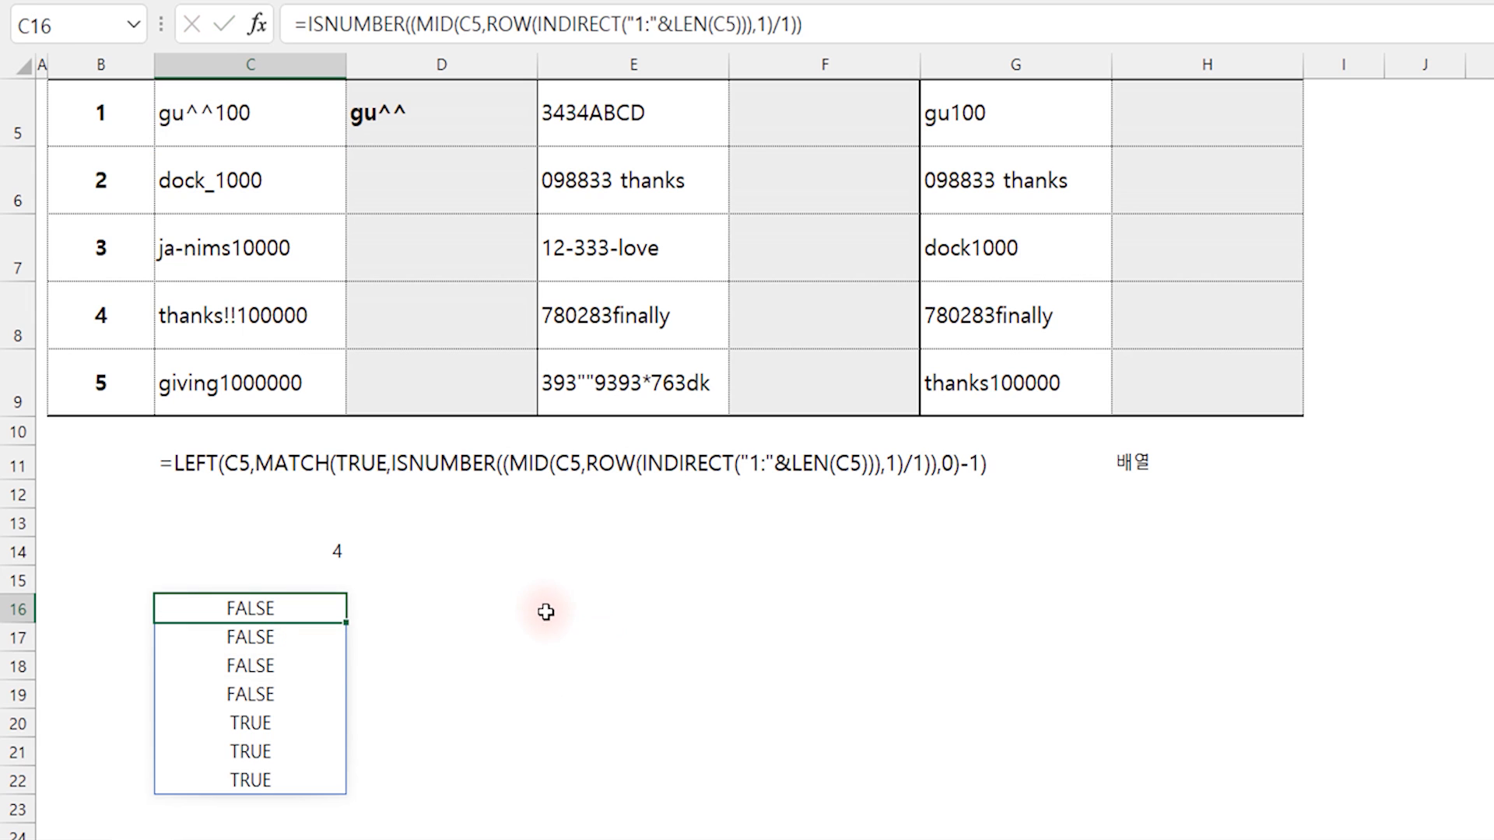
click(568, 618)
double_click(580, 615)
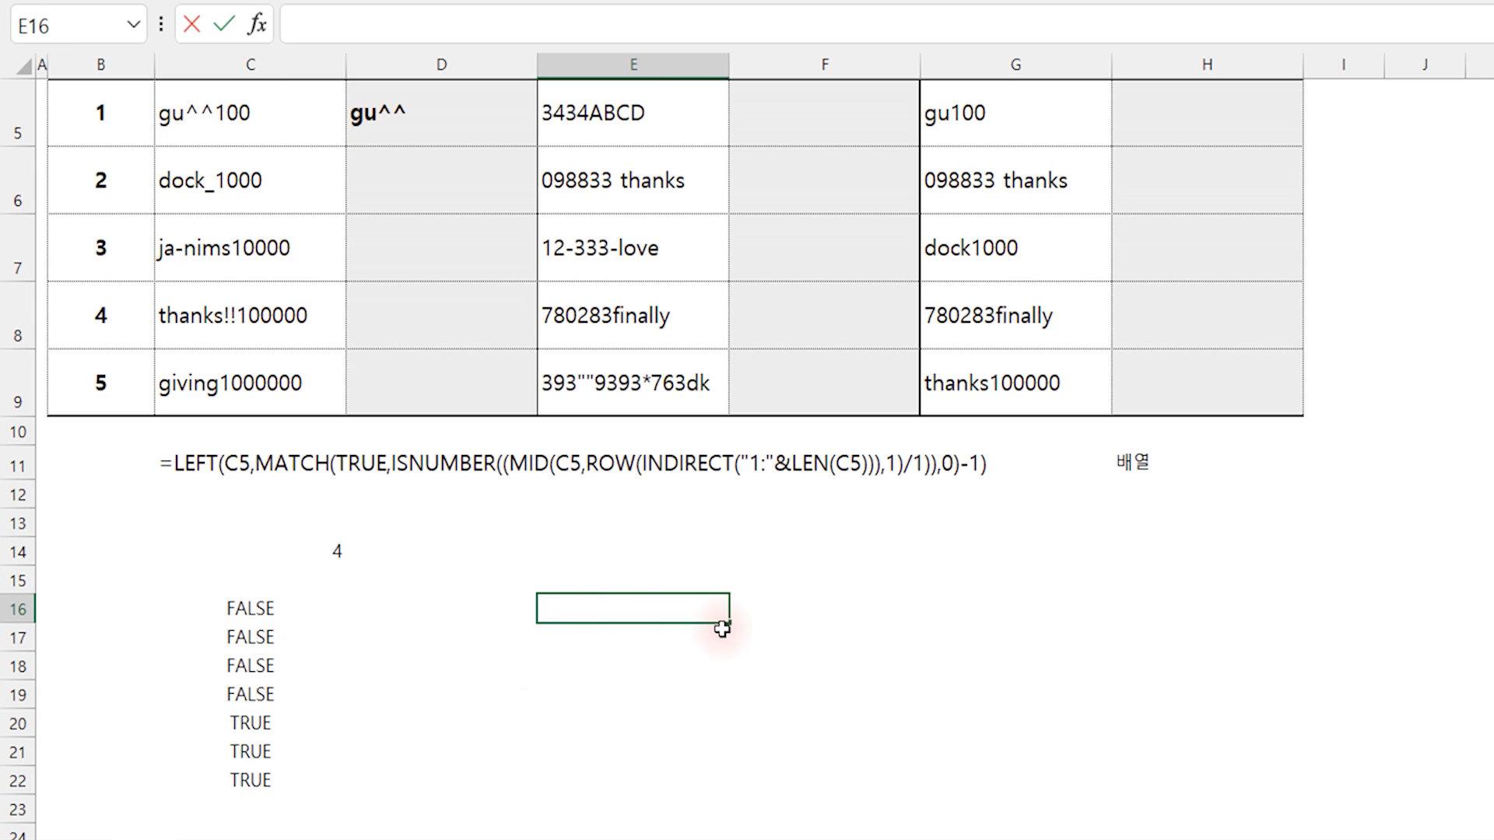
text(=ROW(INDIRECT("1:"&LEN(C5))))
key(Return)
- Review the spilled row numbers in E16:E22 and compare E16's ROW formula with the ISNUMBER formula in C16
key(Up)
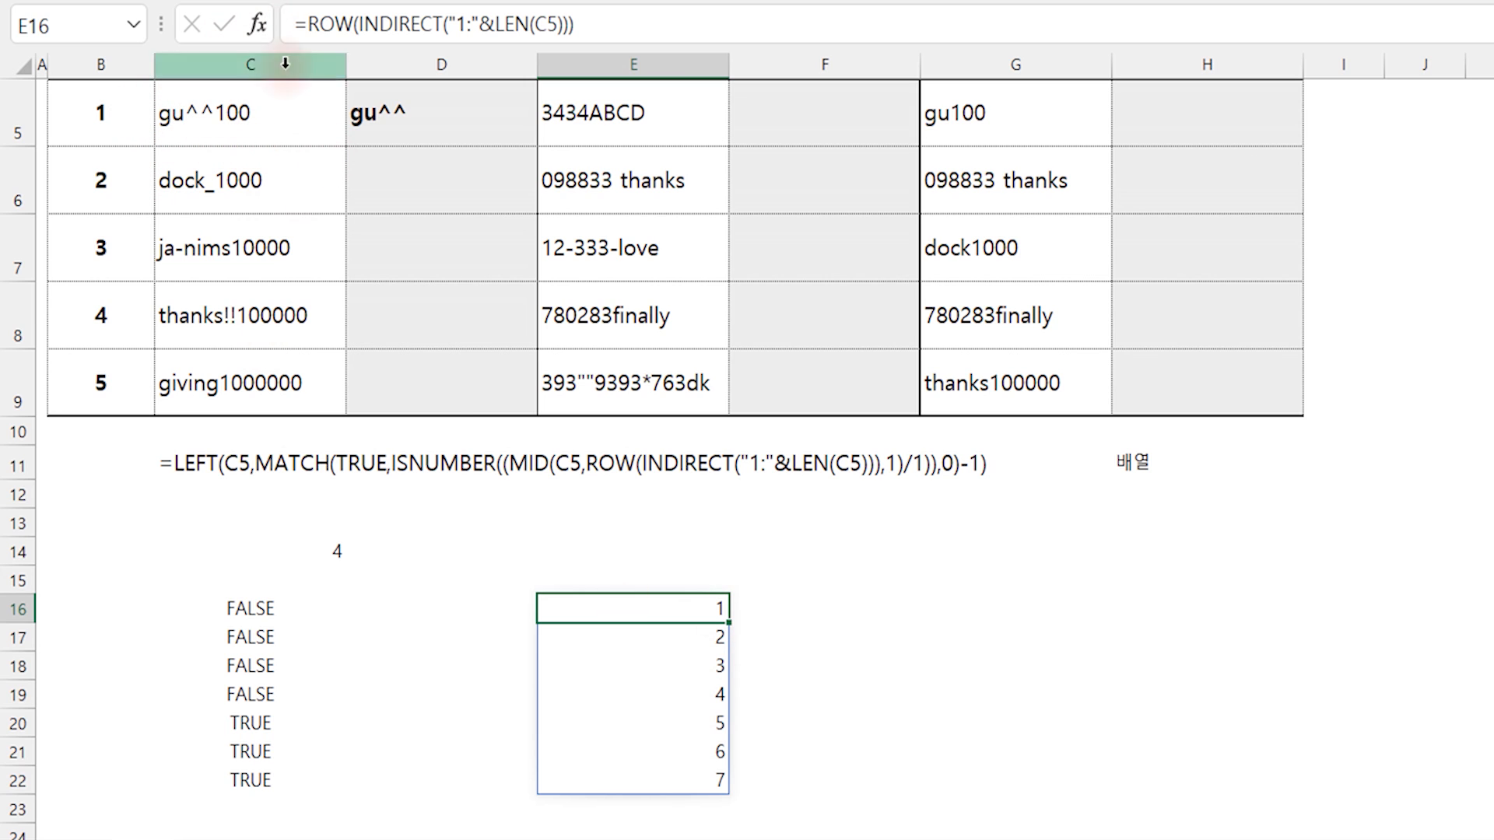
key(Return)
key(Return)
key(Return)
key(Return)
key(Return)
key(Return)
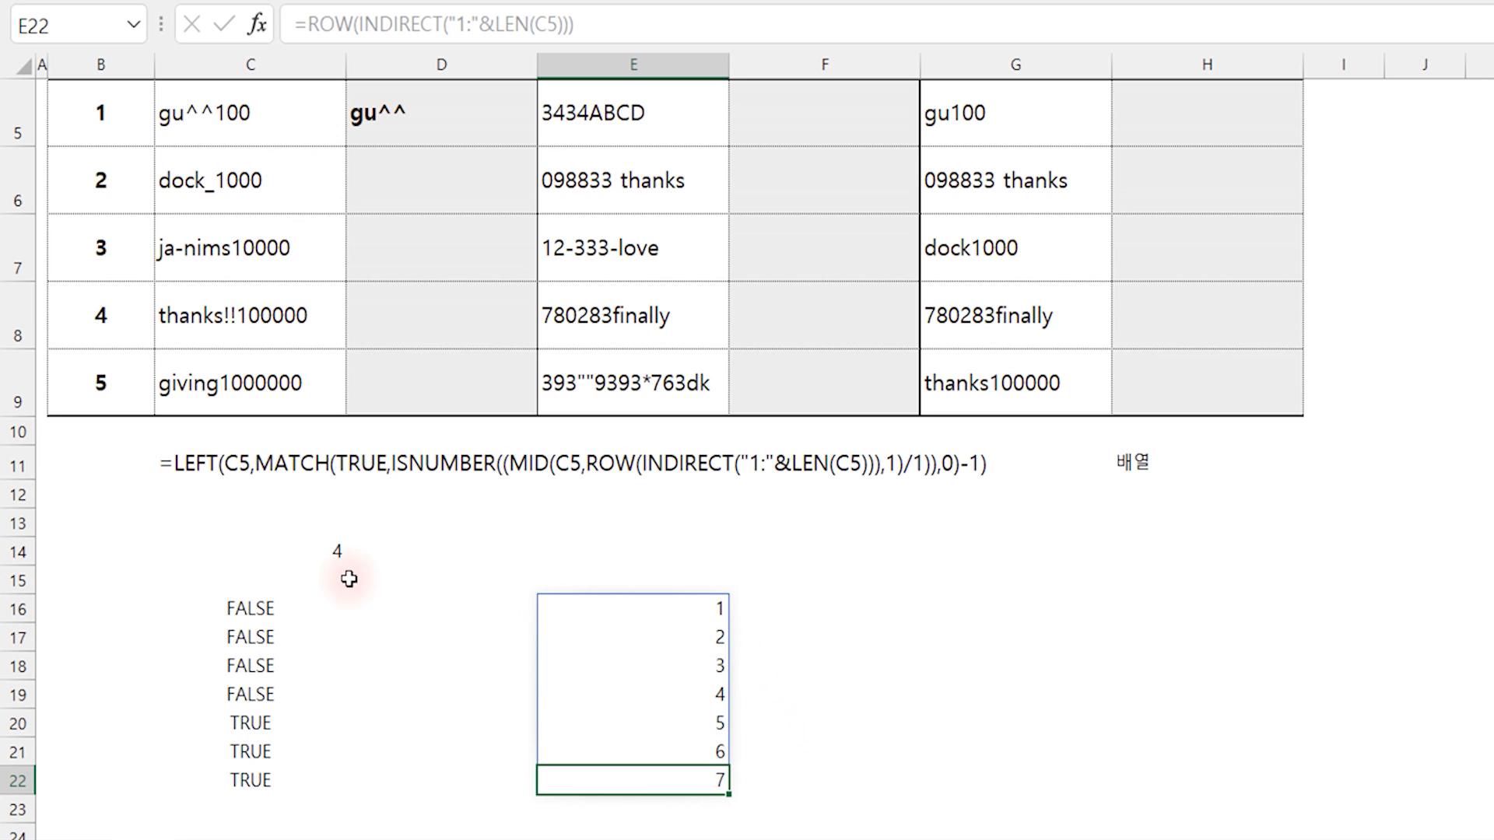
click(246, 612)
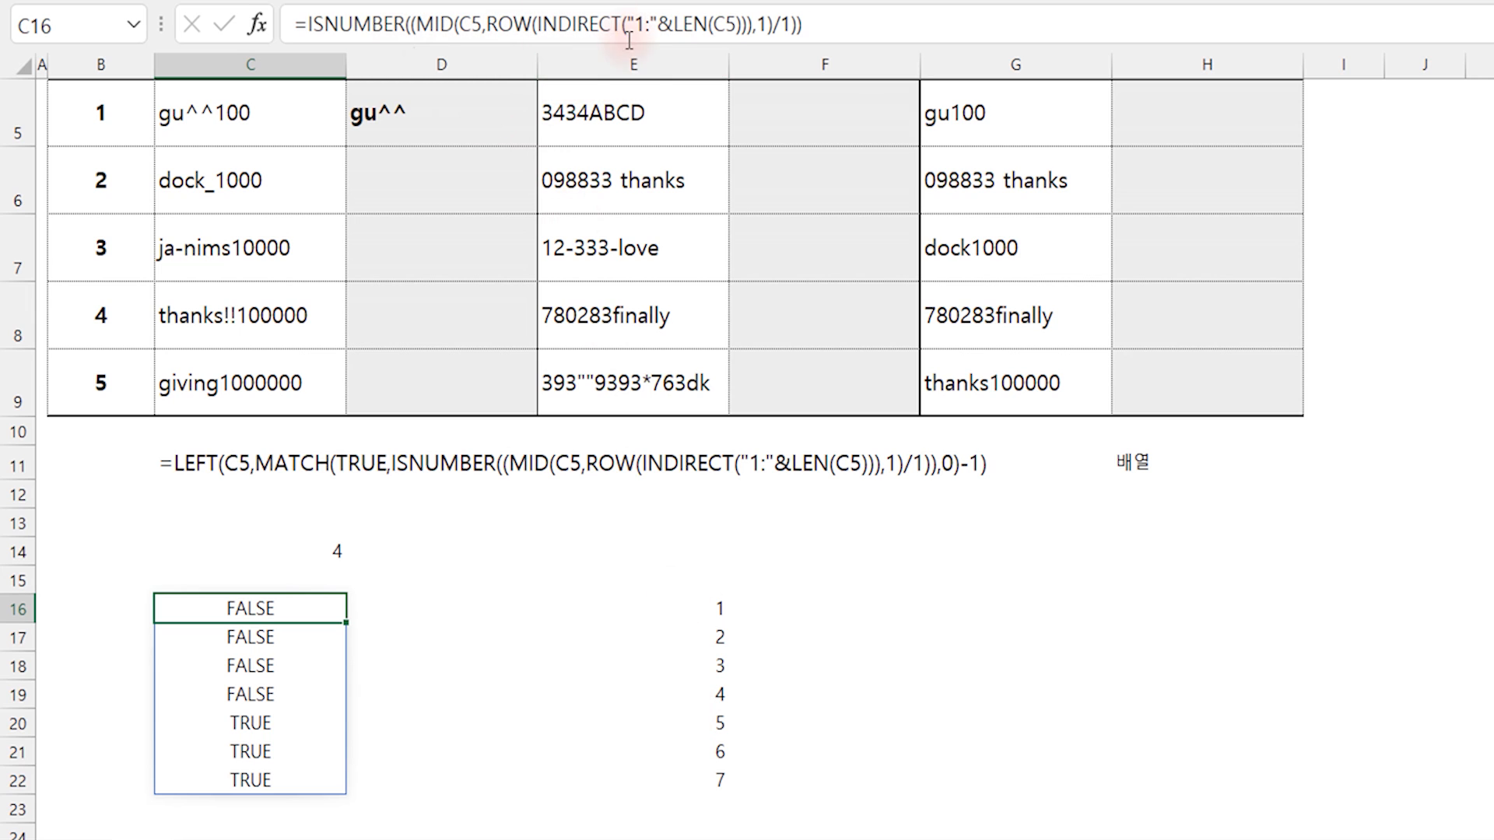
click(708, 611)
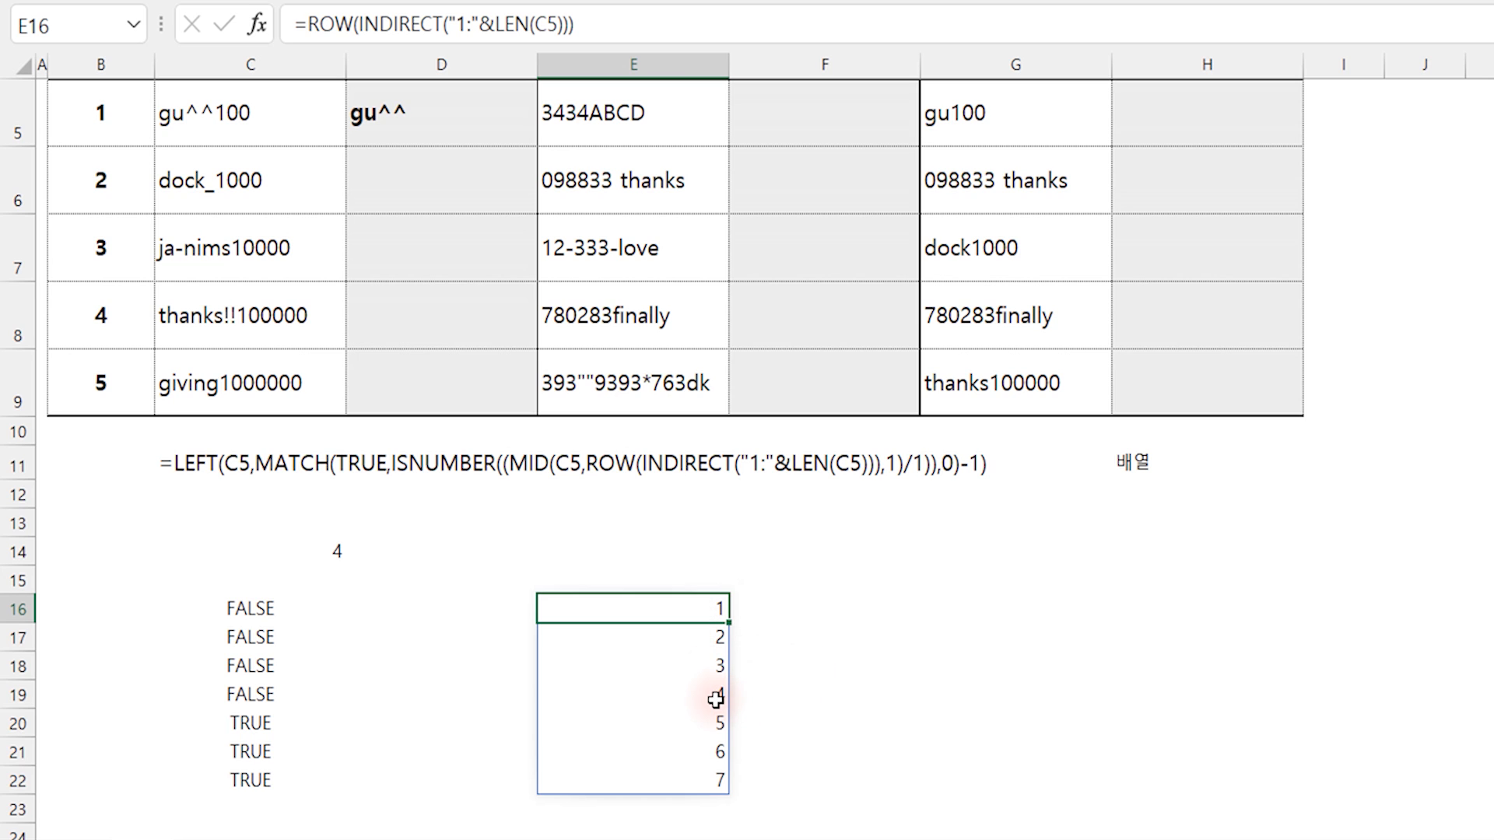
click(249, 605)
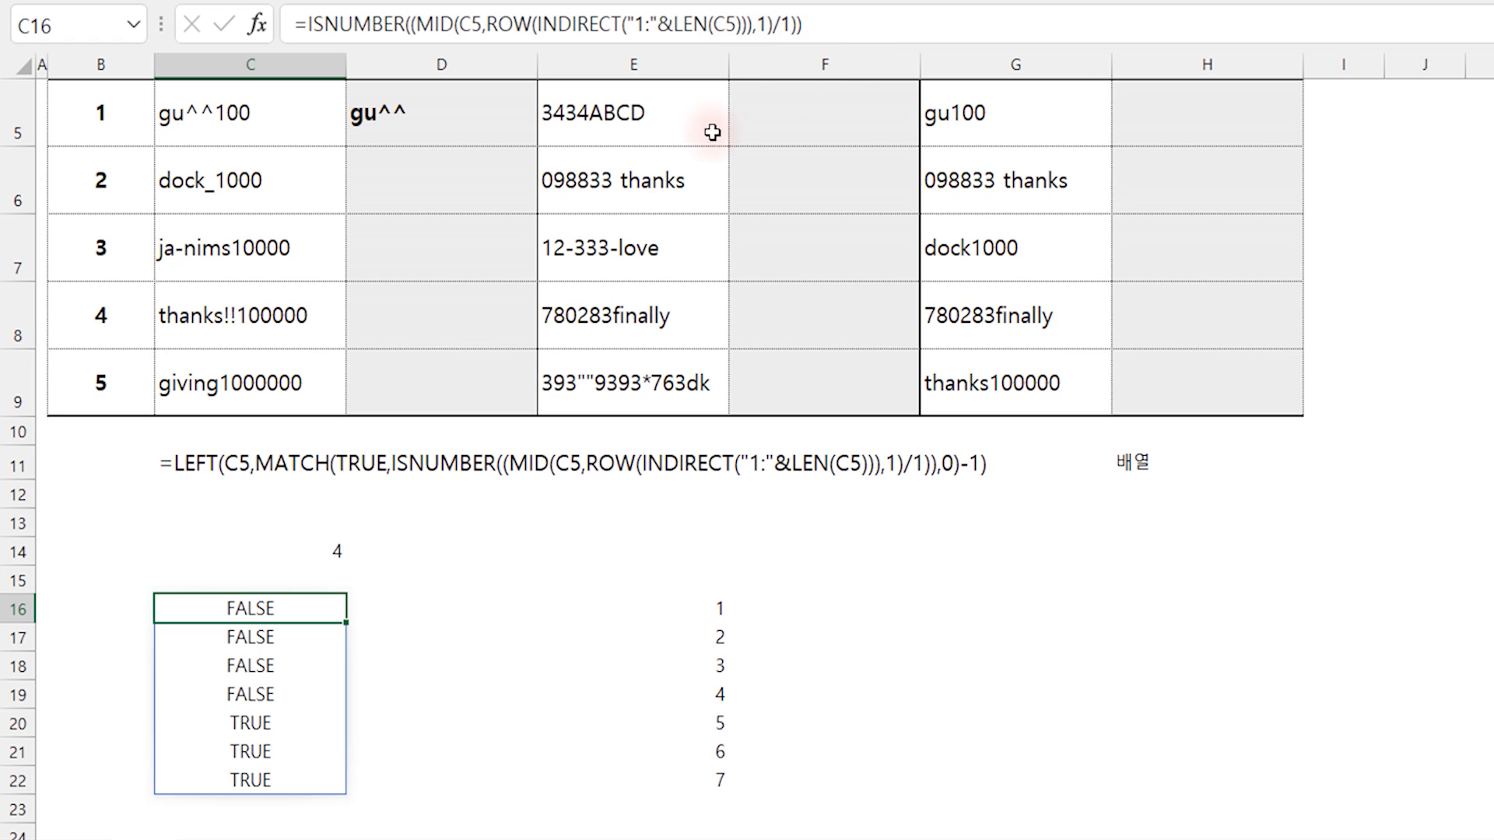
click(706, 608)
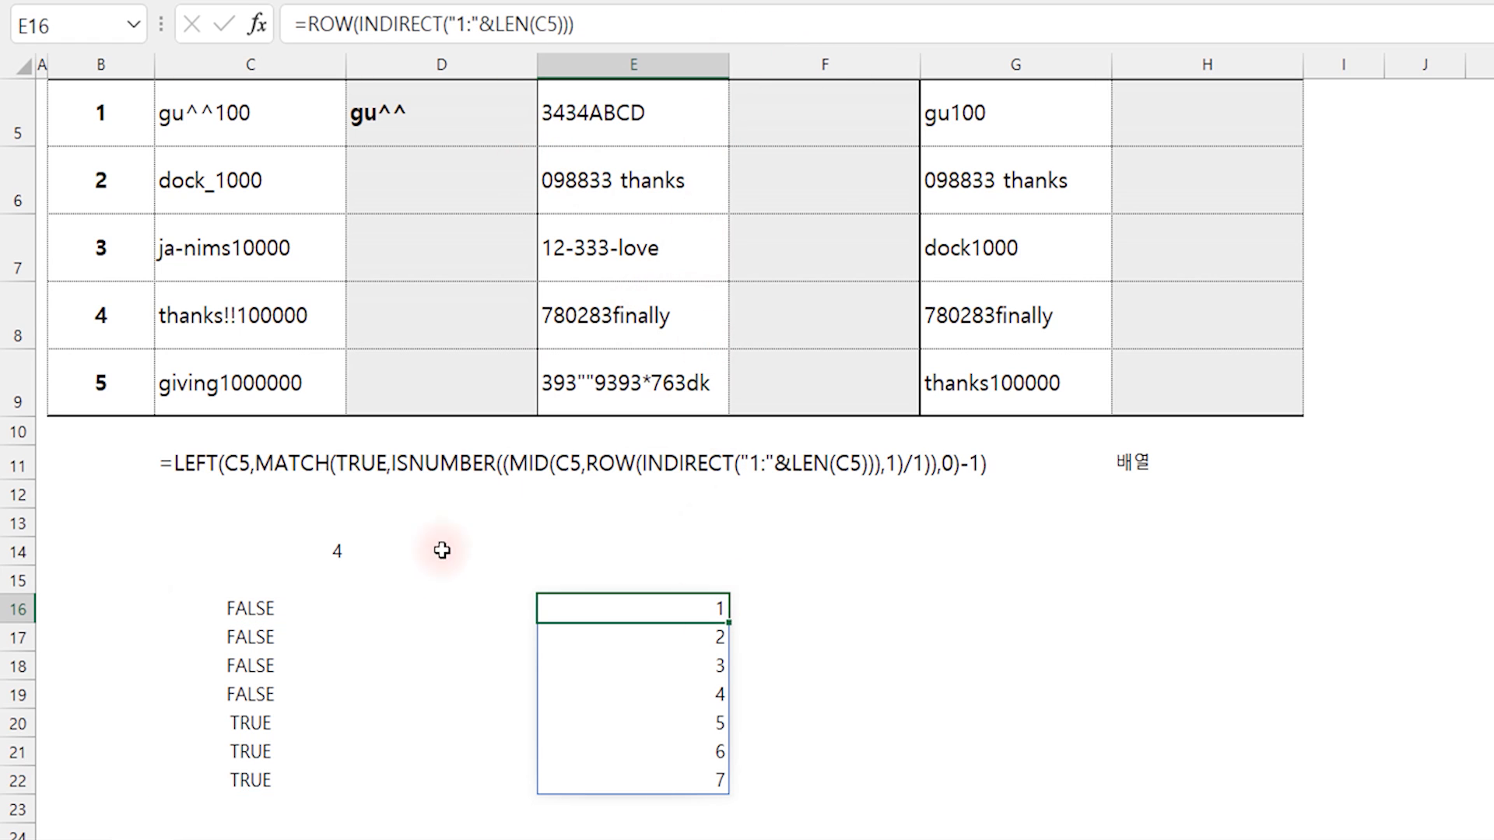
- Copy the MID portion of C16's formula and enter it in G16 as =MID(C5,ROW(INDIRECT("1:"&LEN(C5))),1)
click(250, 607)
drag(418, 23, 769, 50)
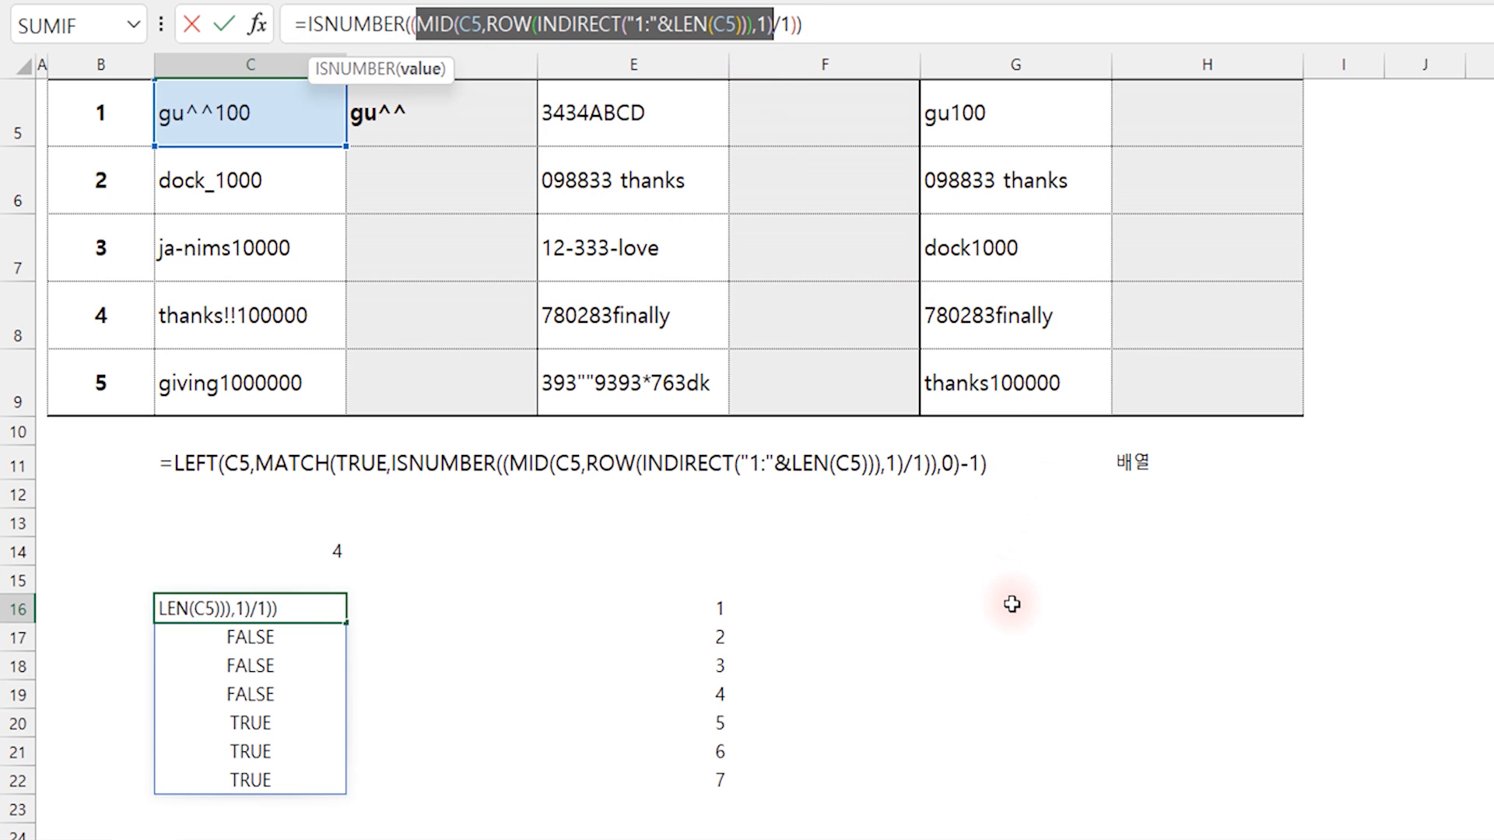
key(Escape)
click(953, 601)
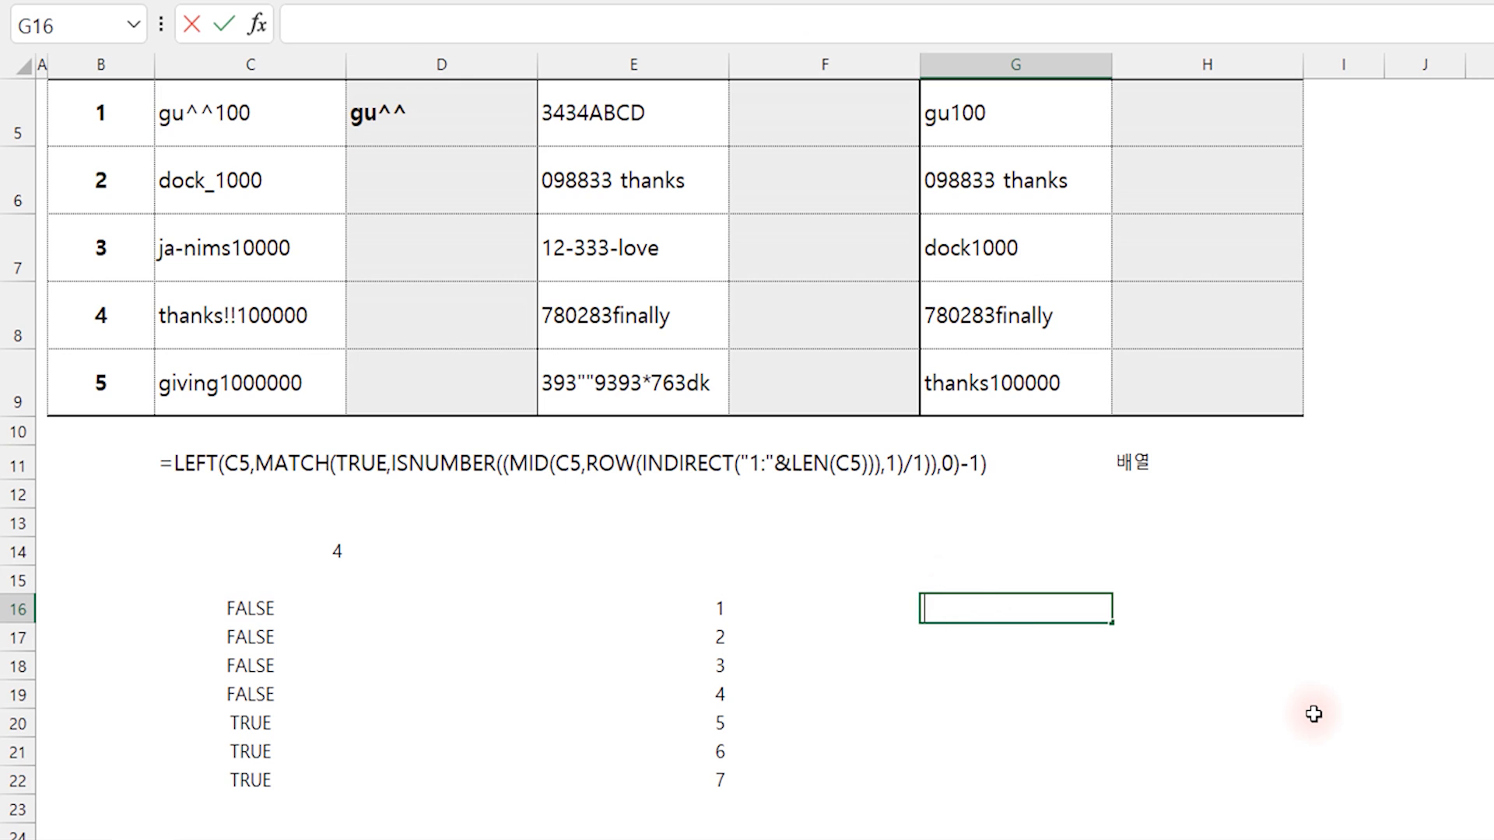
text(=)
text(MID(C5,ROW(INDIRECT("1:"&LEN(C5))),1))
key(Return)
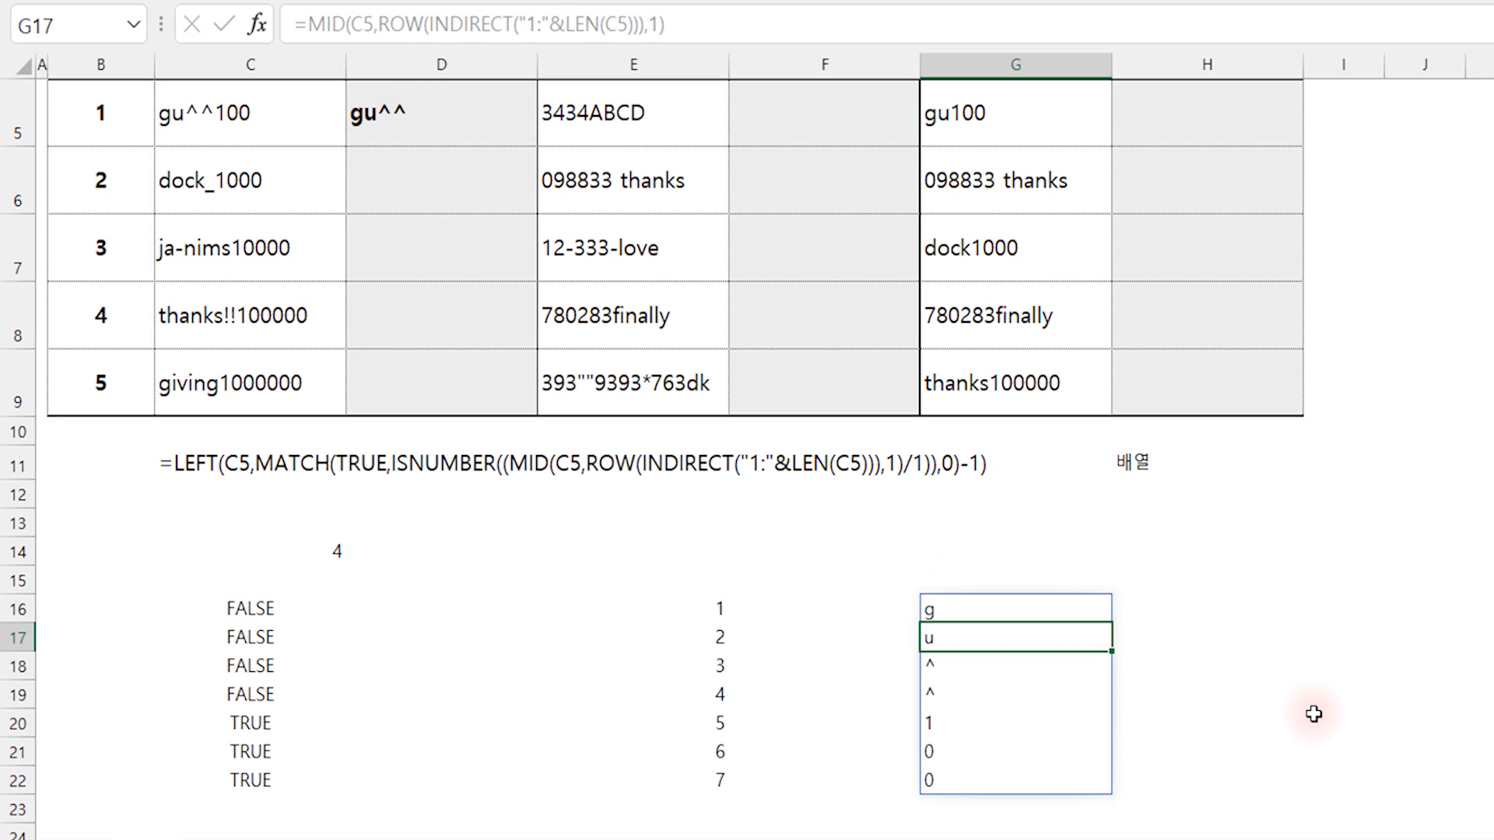
- Compare the spilled characters in G16:G22 with the row numbers in column E and the ISNUMBER formula in C16
click(1171, 610)
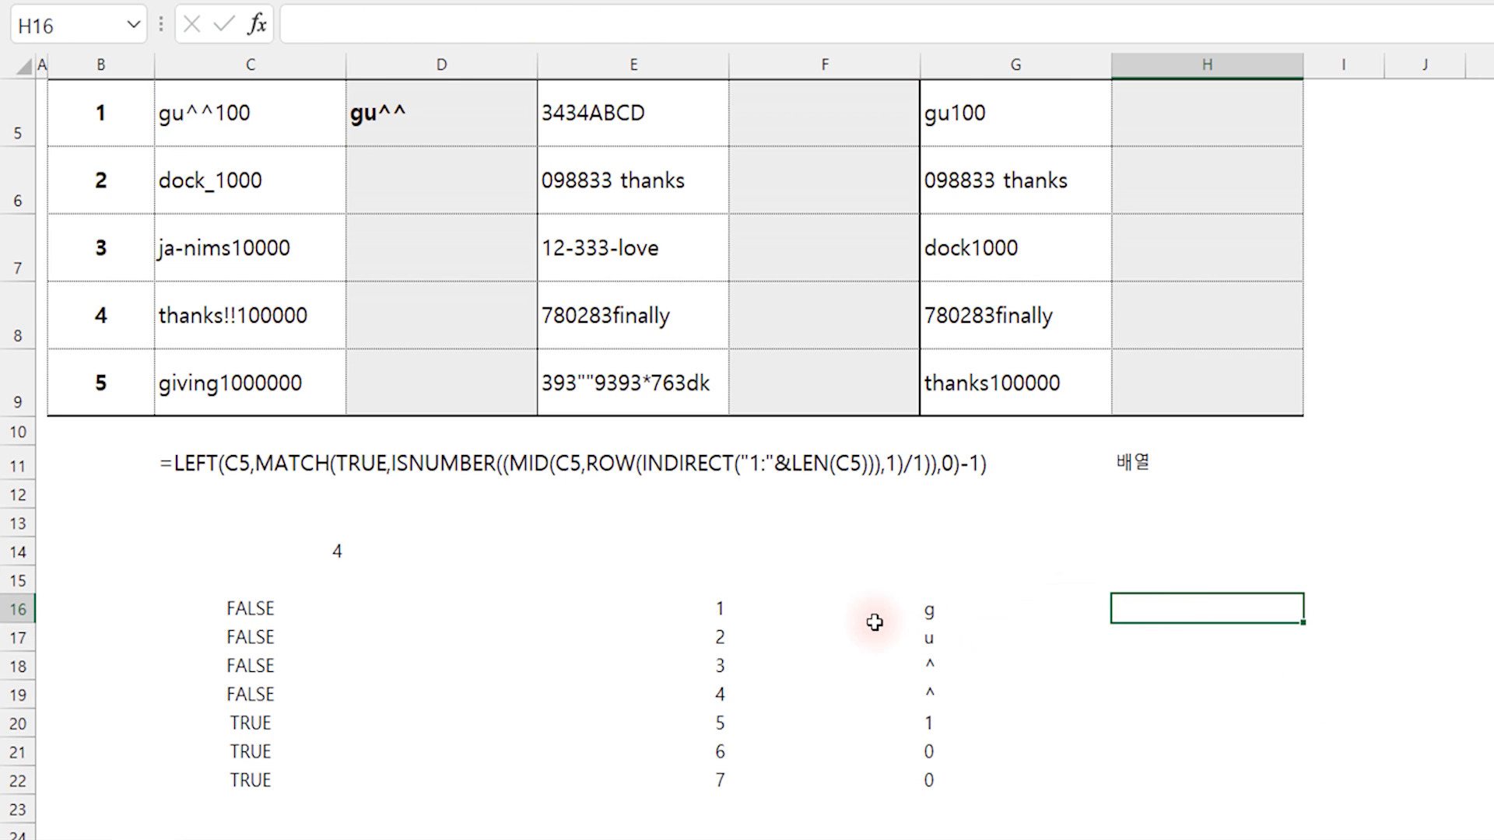
click(783, 609)
click(784, 647)
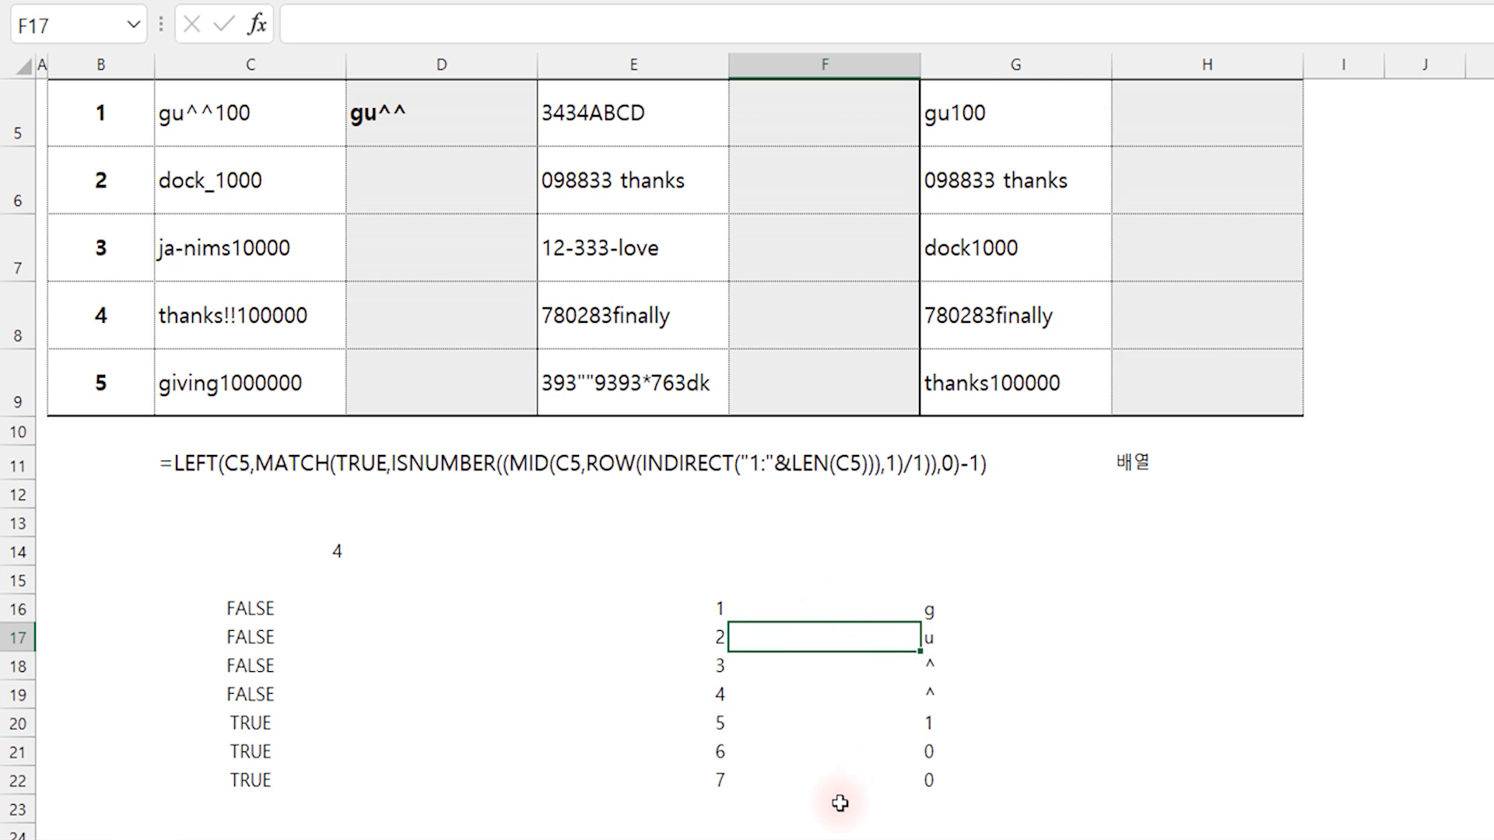
click(932, 607)
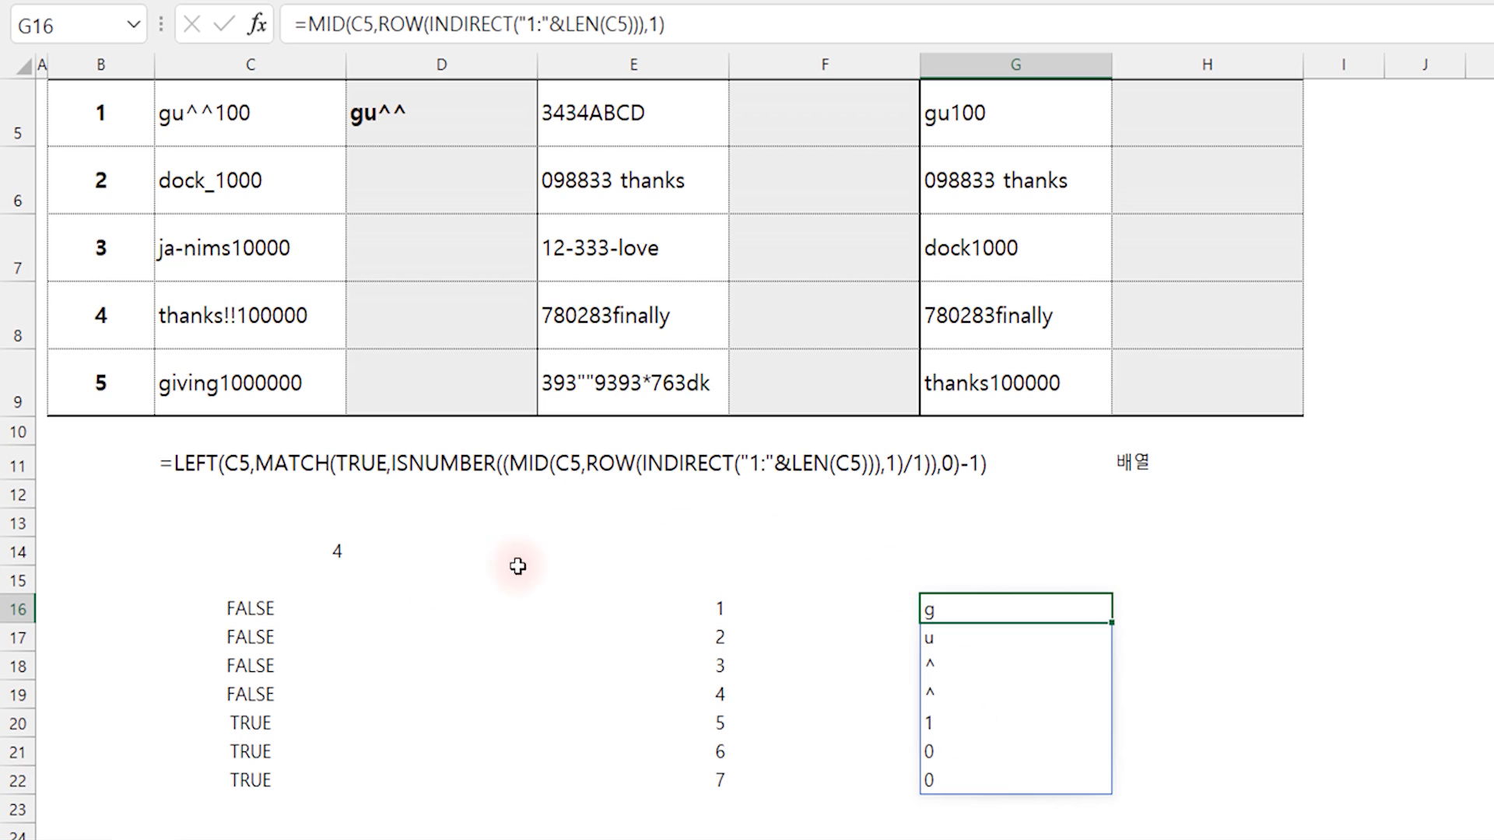
click(250, 607)
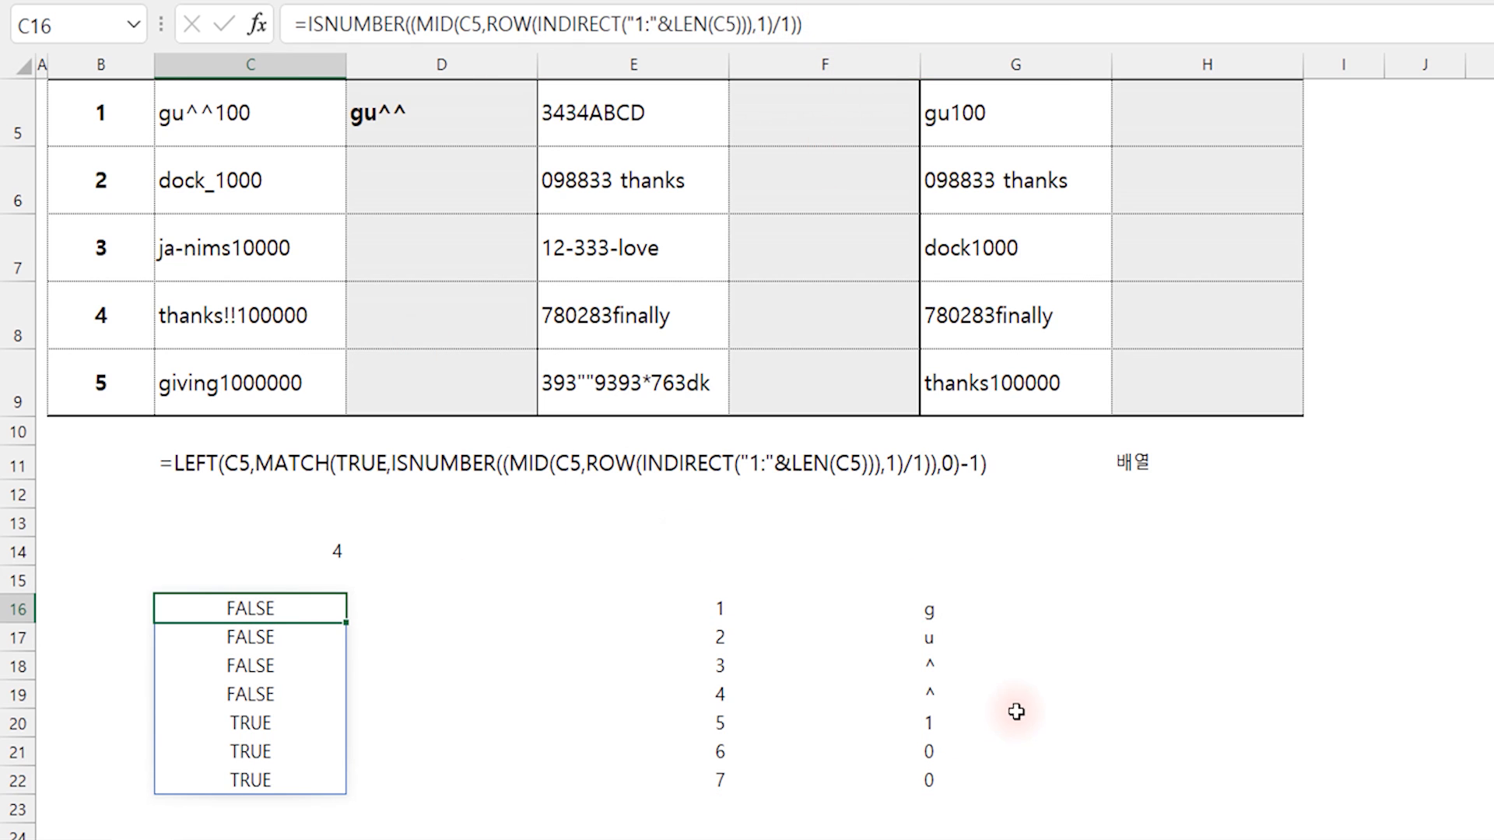
drag(957, 607, 974, 778)
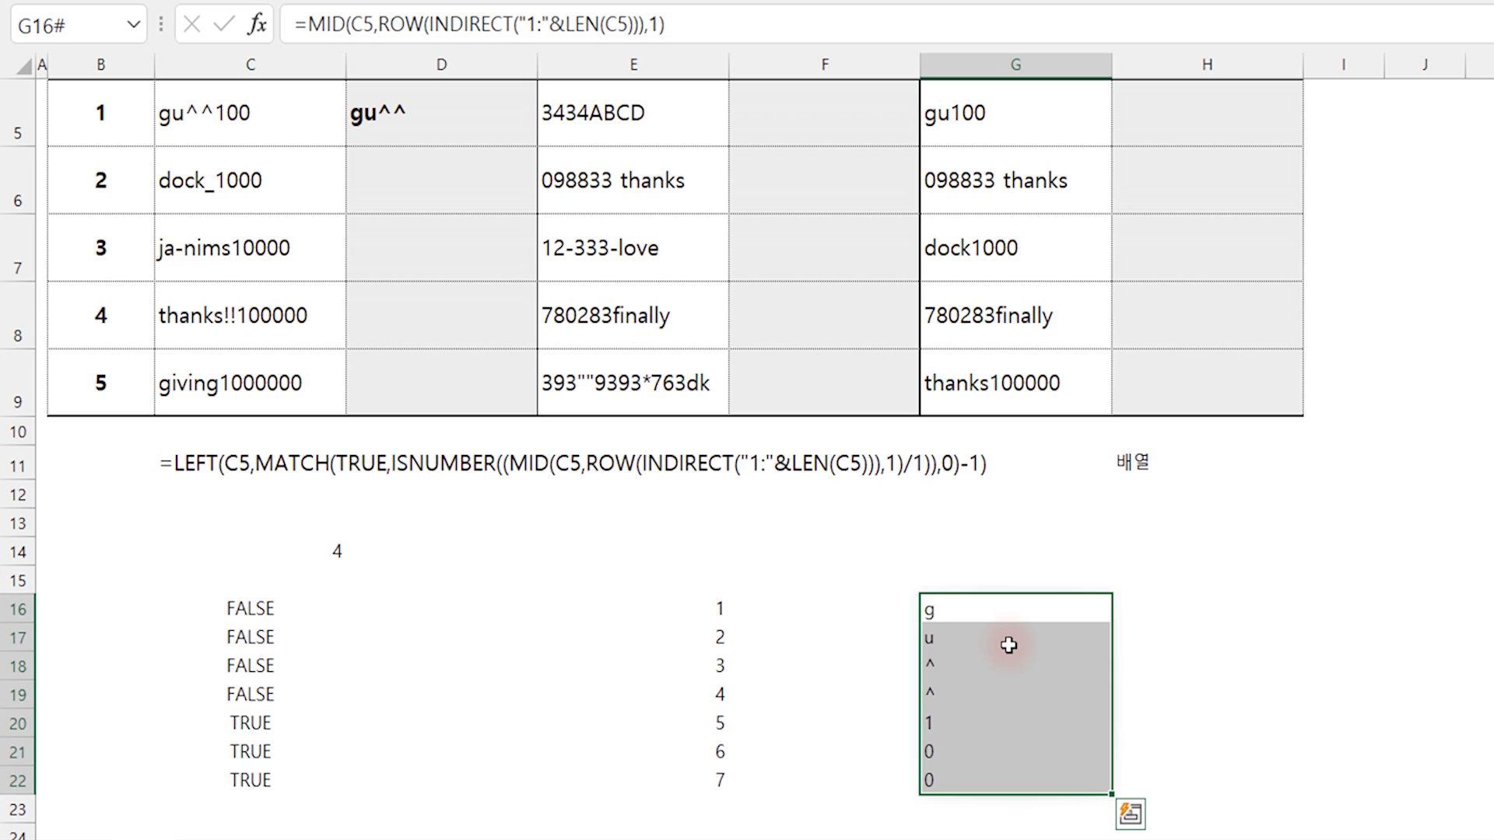
- Append /1 to the end of the MID formula in G16
click(1026, 608)
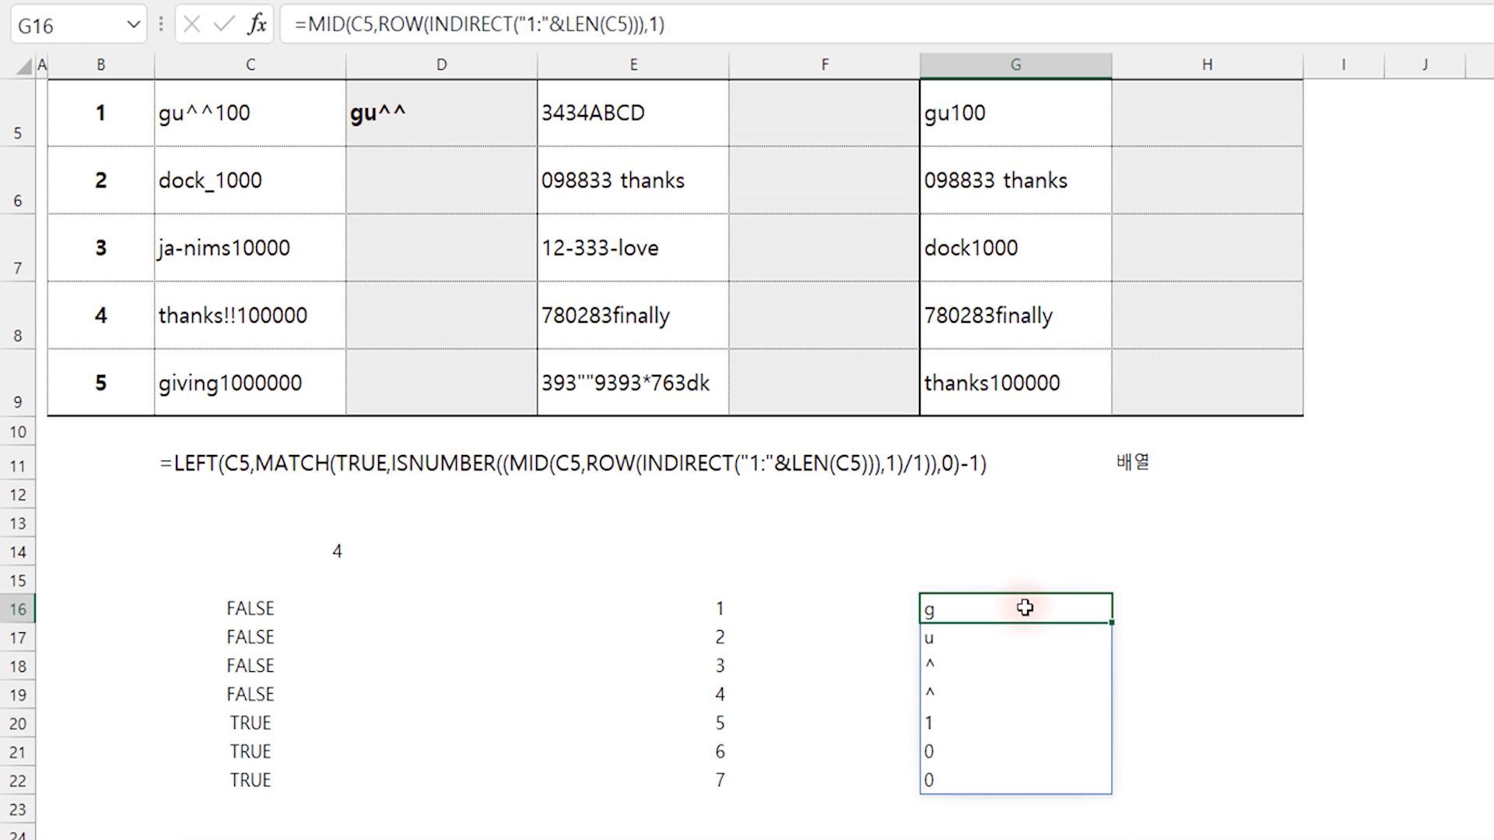
double_click(1025, 609)
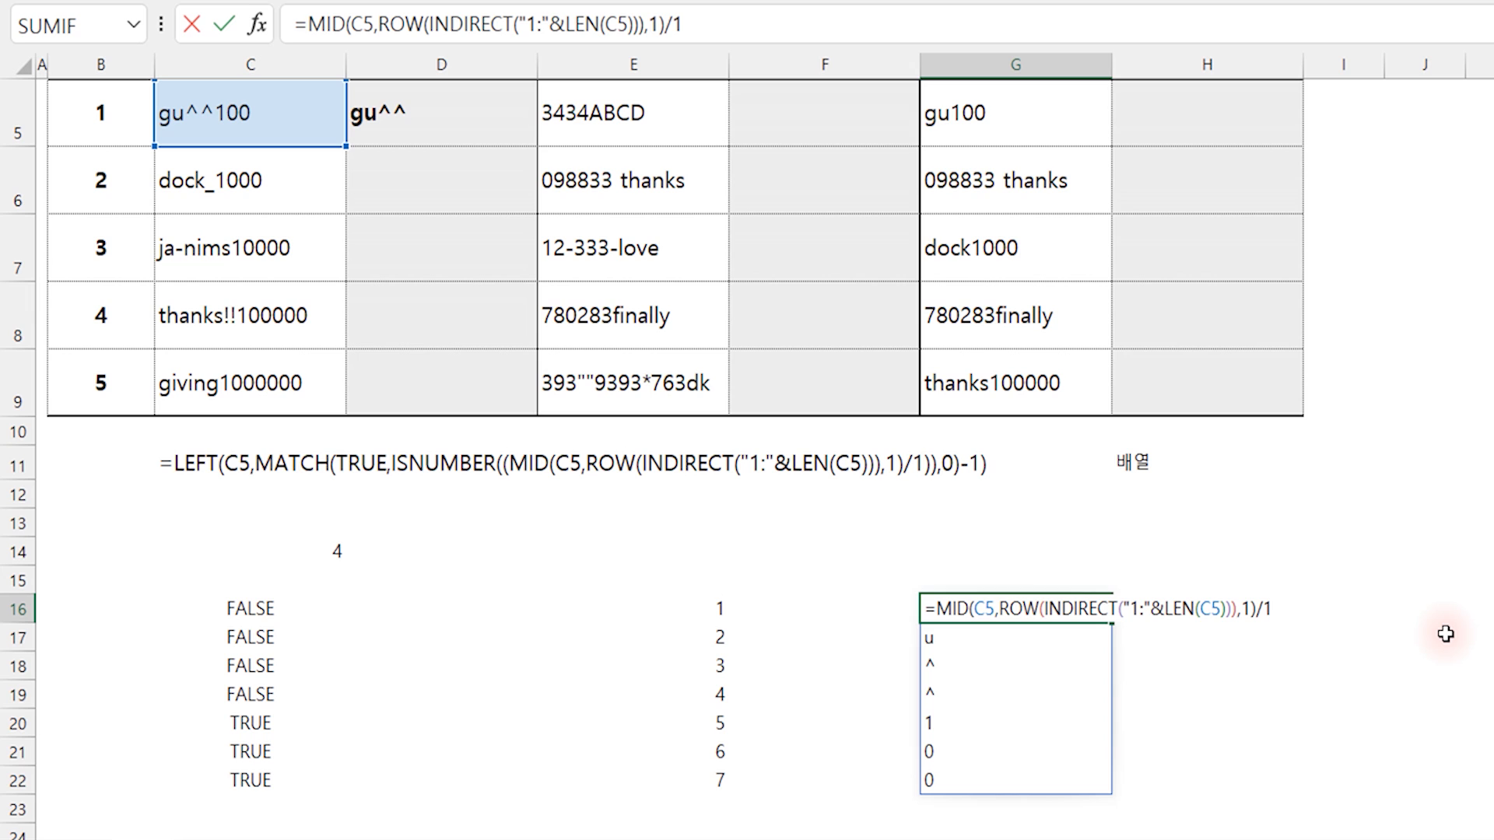
key(Return)
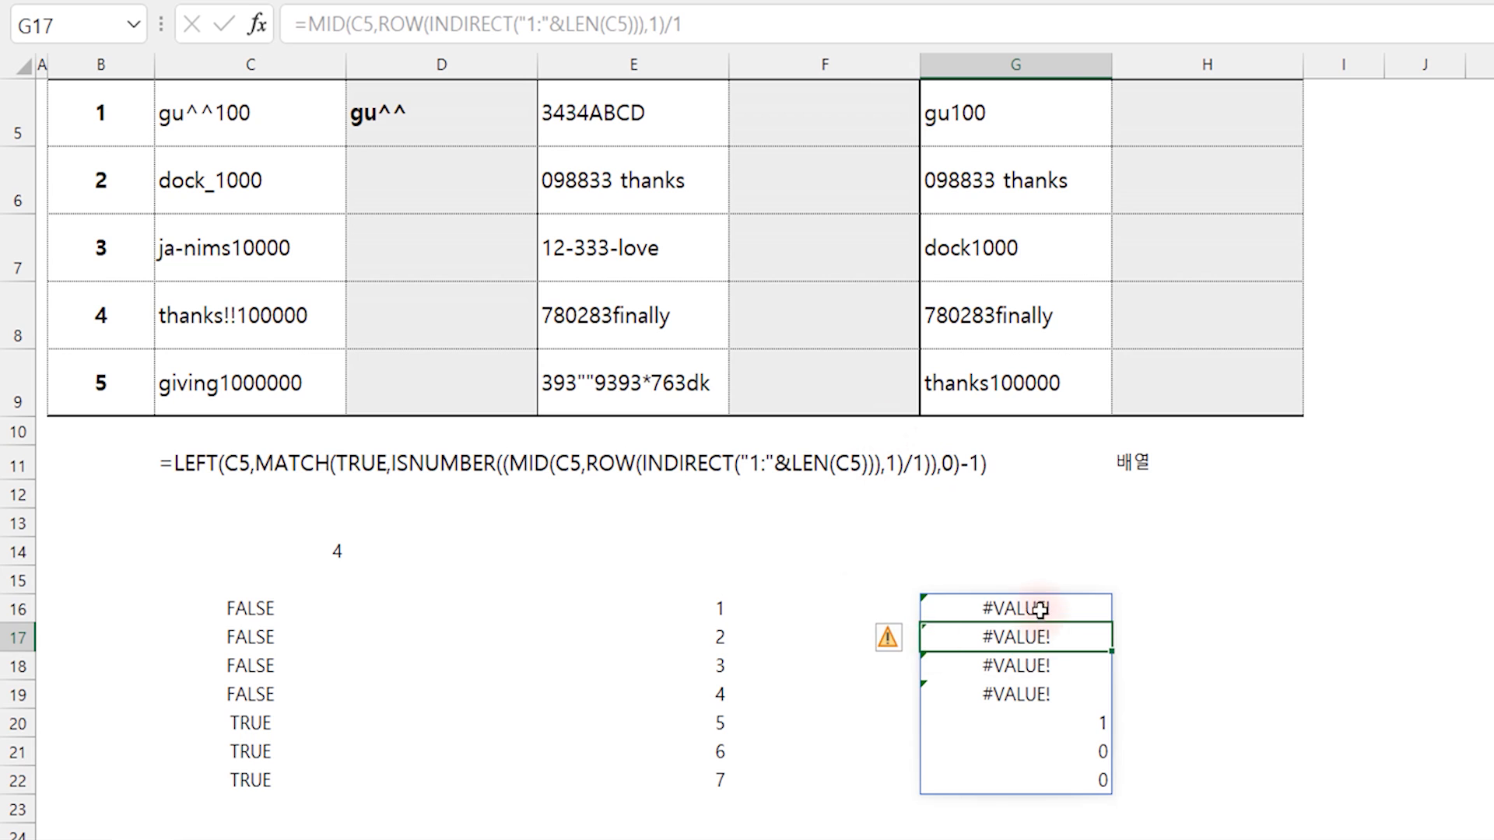
- Replace the /1 at the end of G16's MID formula with *1
double_click(960, 609)
click(1278, 610)
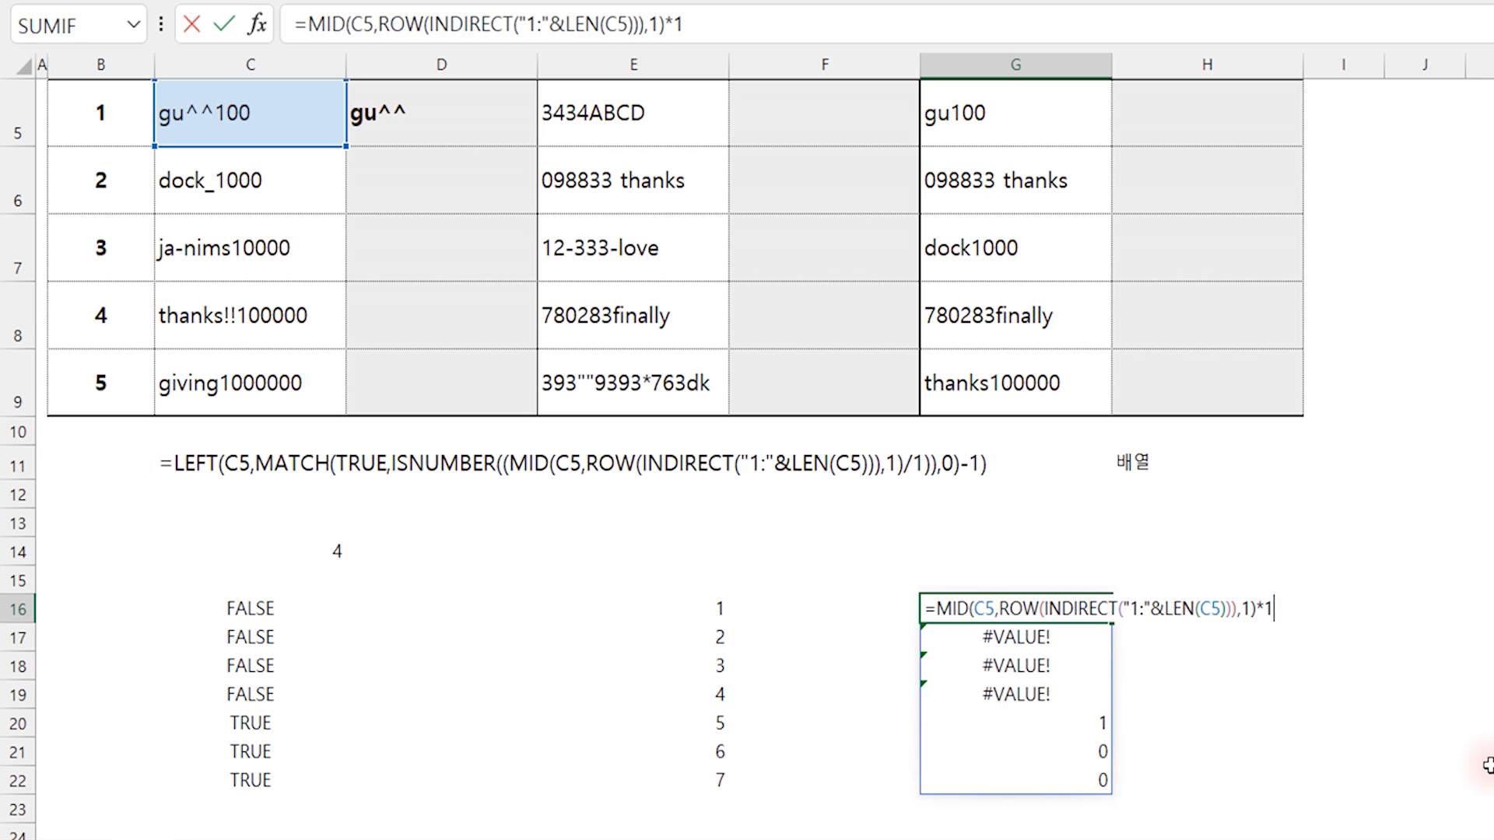
key(Return)
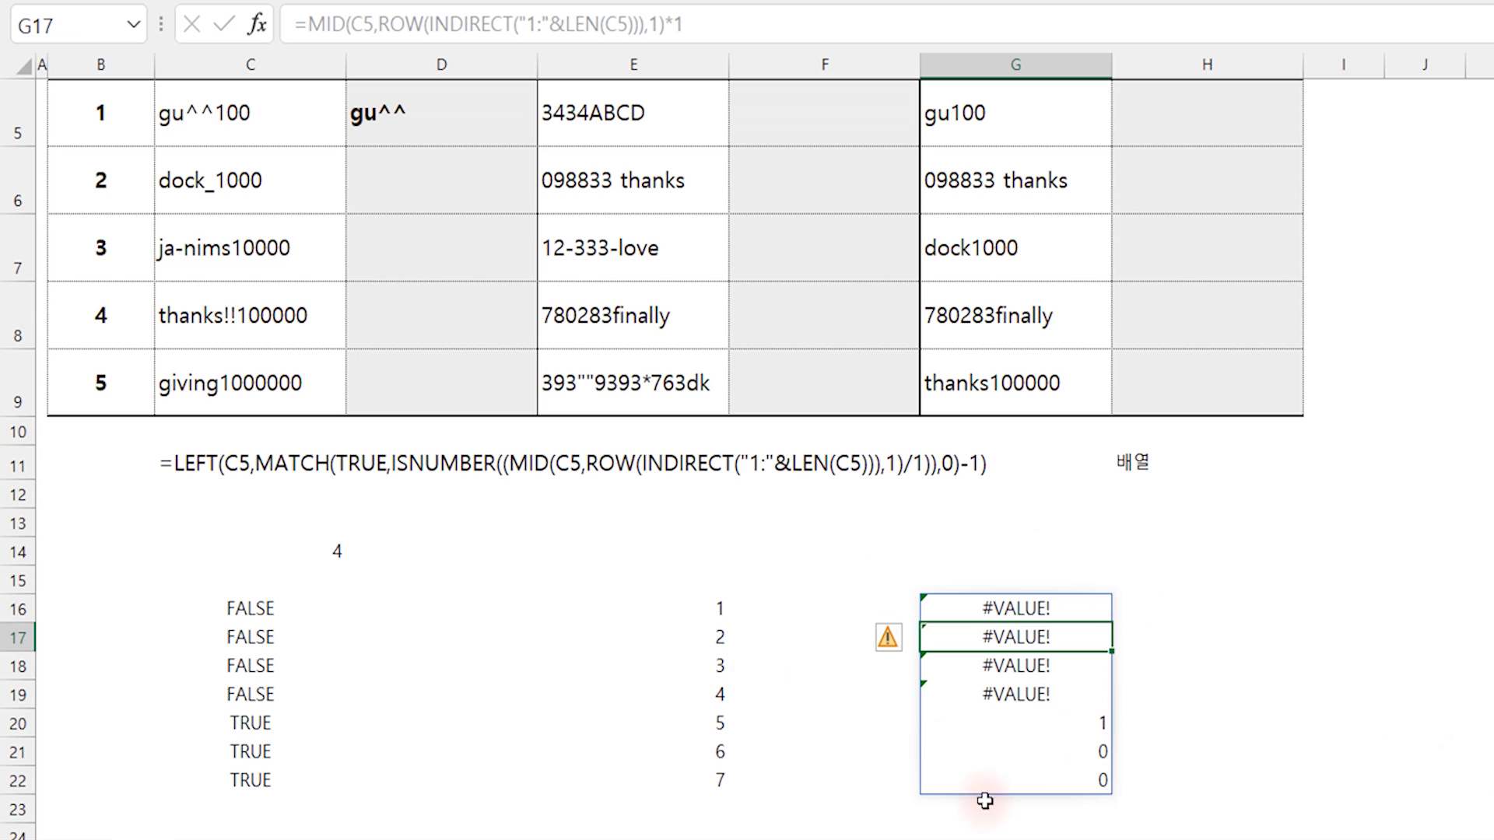
- Change the *1 at the end of G16's MID formula back to /1
click(1067, 607)
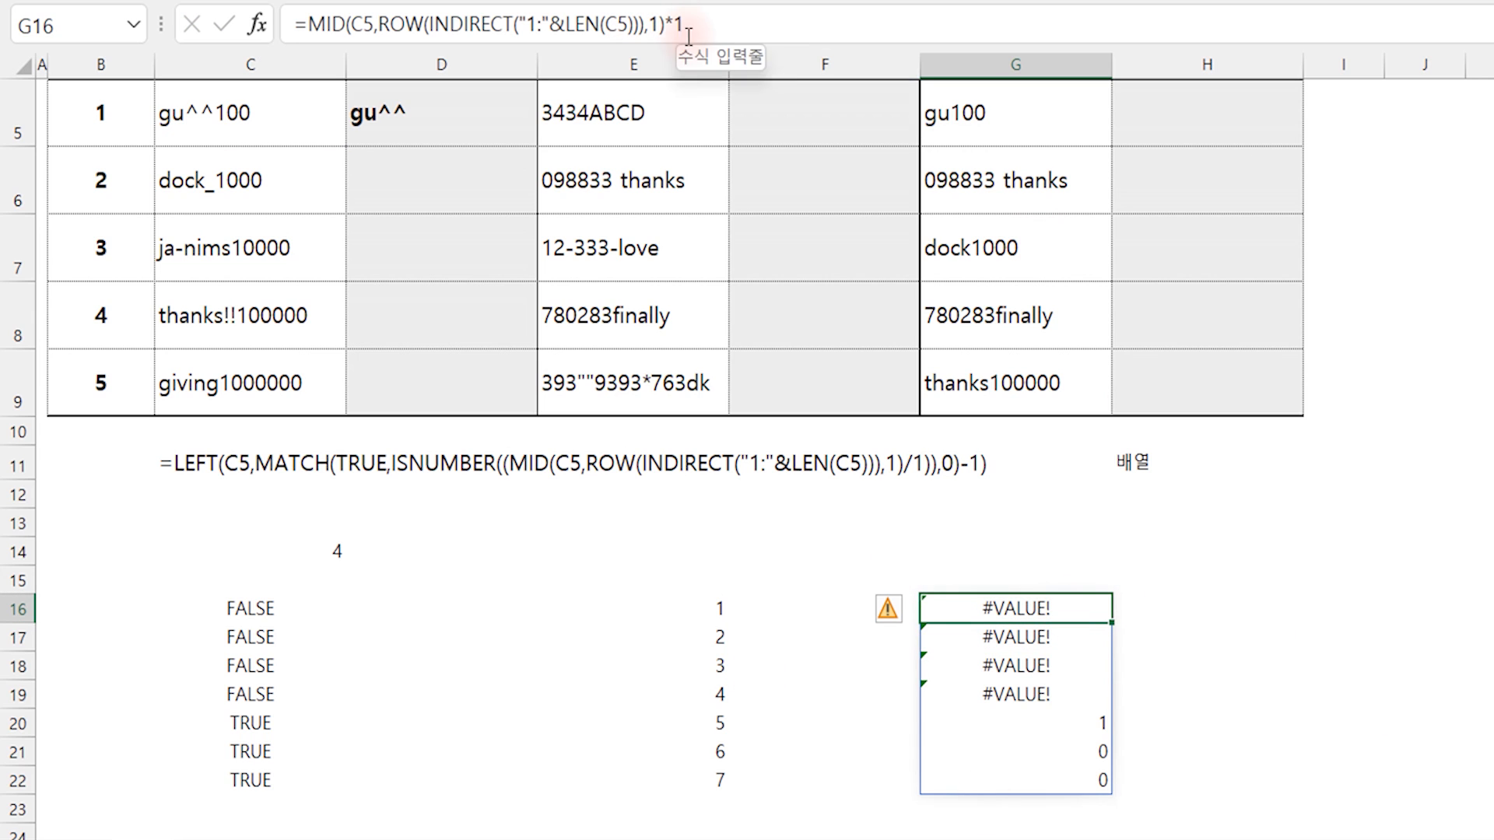
double_click(1050, 605)
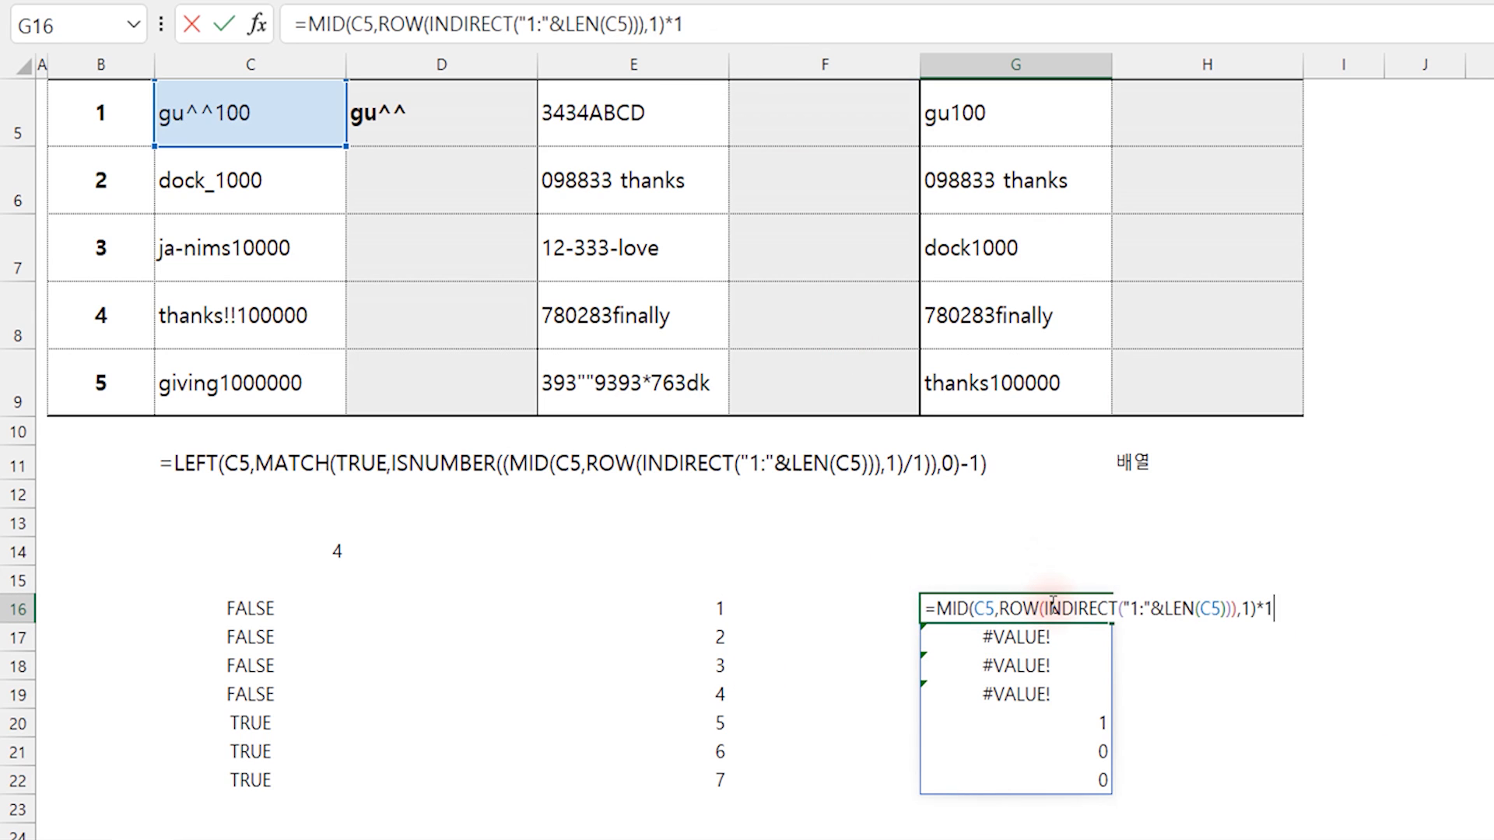
click(1265, 607)
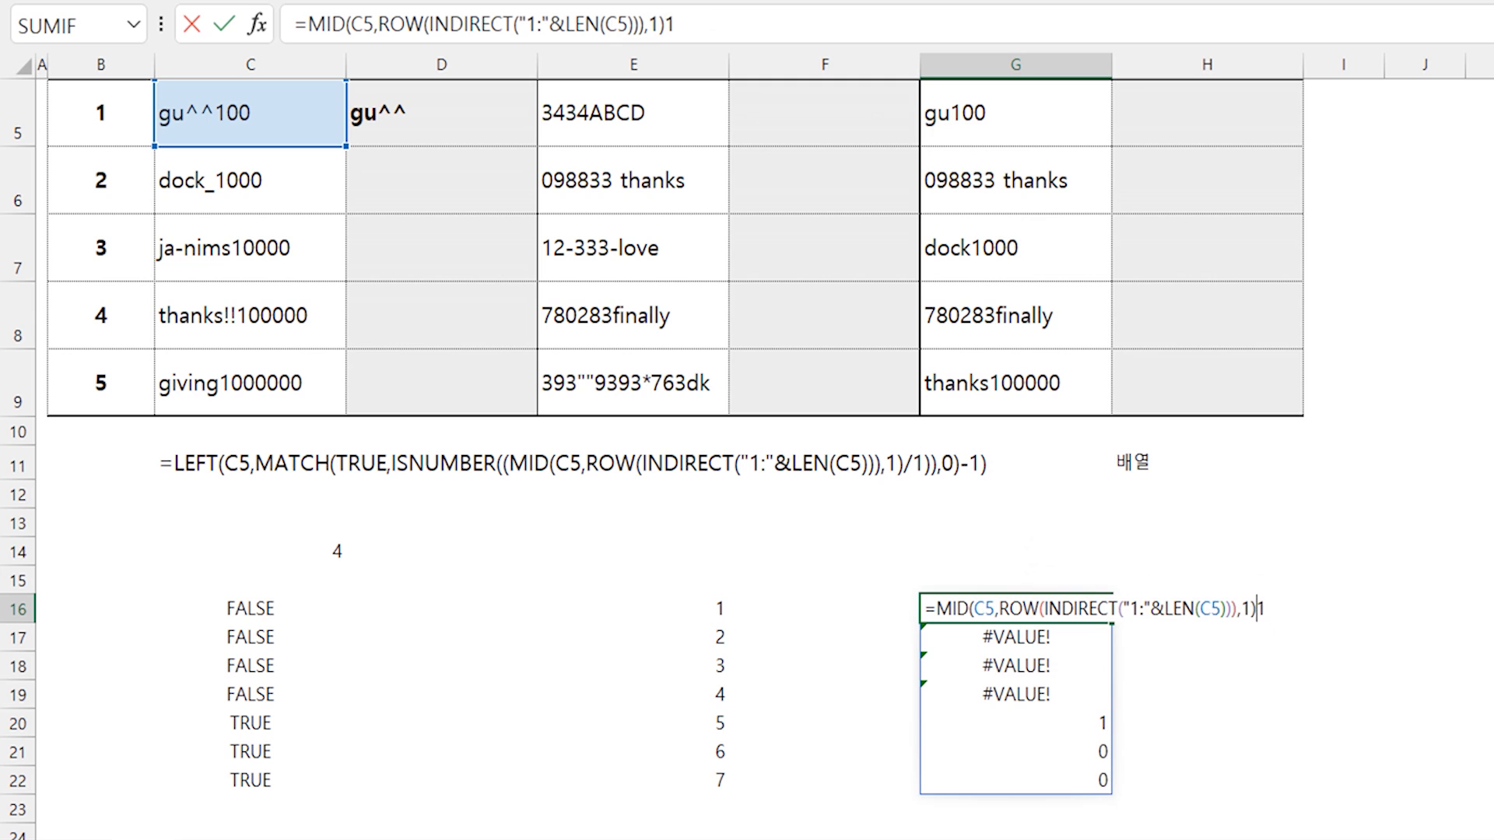
key(Return)
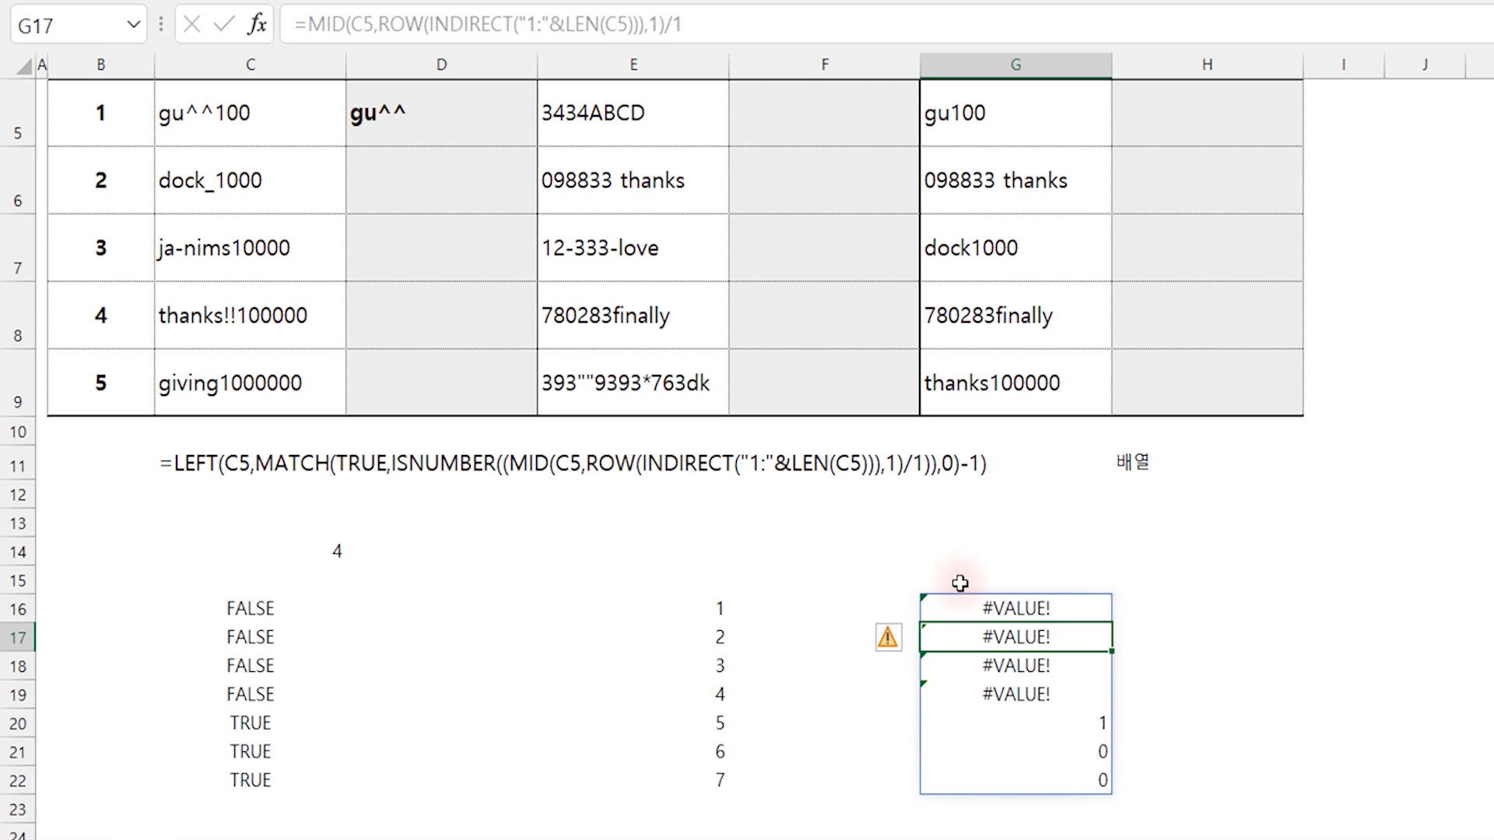
- Compare the divided MID results in G16:G22 with the matching ISNUMBER results in C16:C22
click(224, 610)
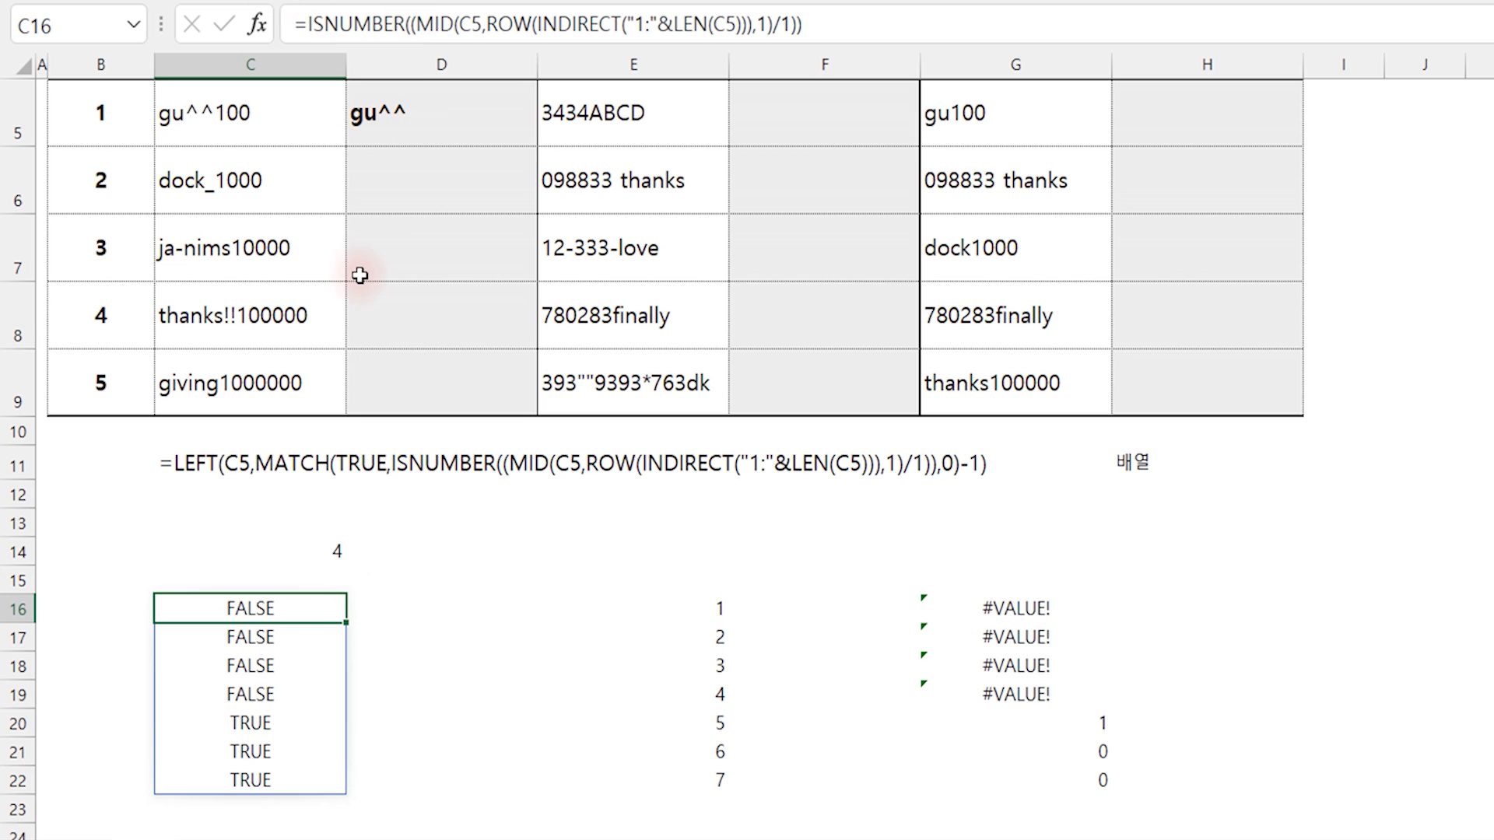
click(1044, 614)
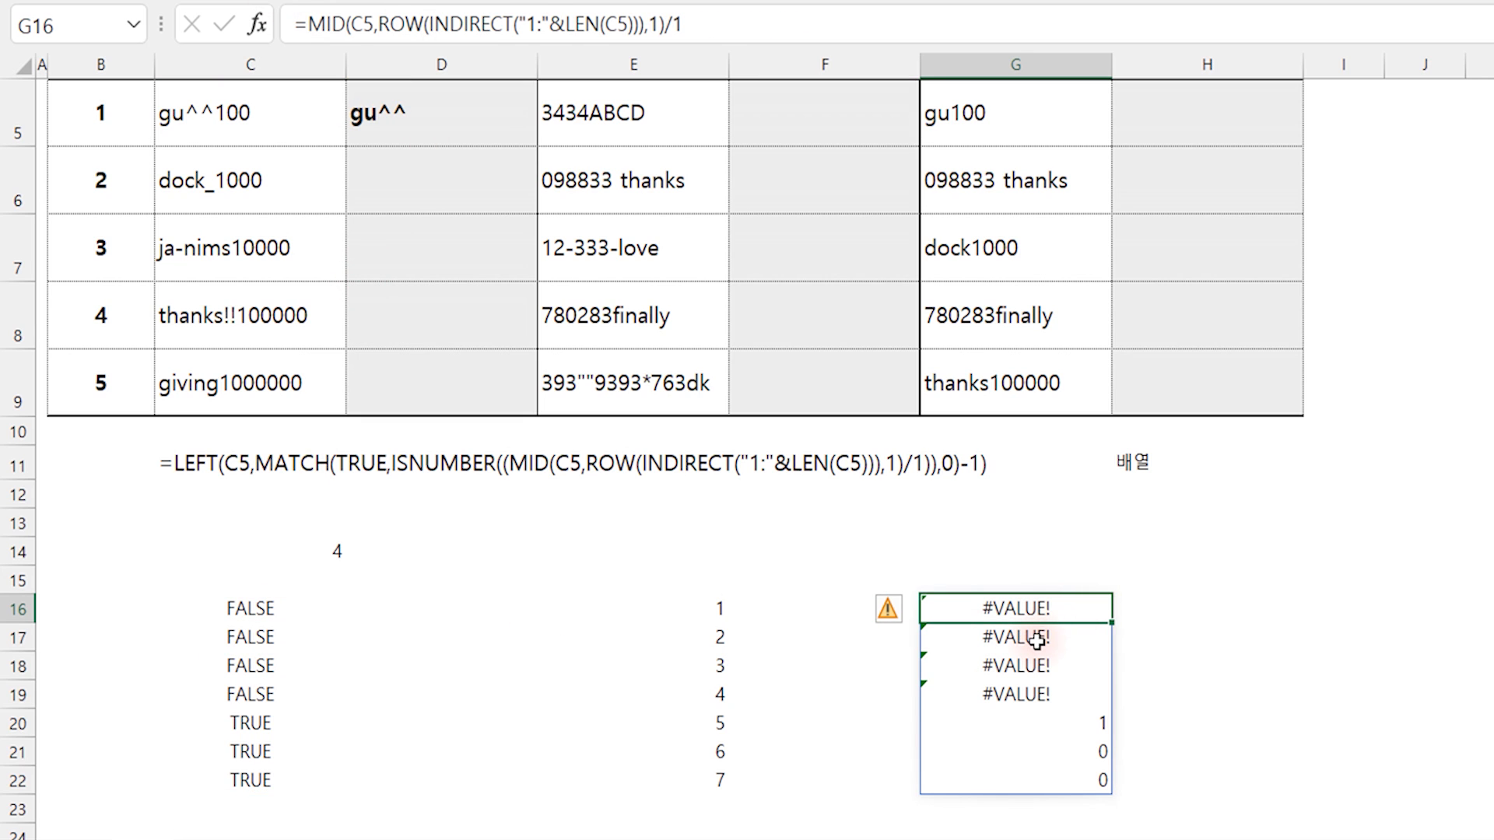
click(1037, 640)
click(1033, 667)
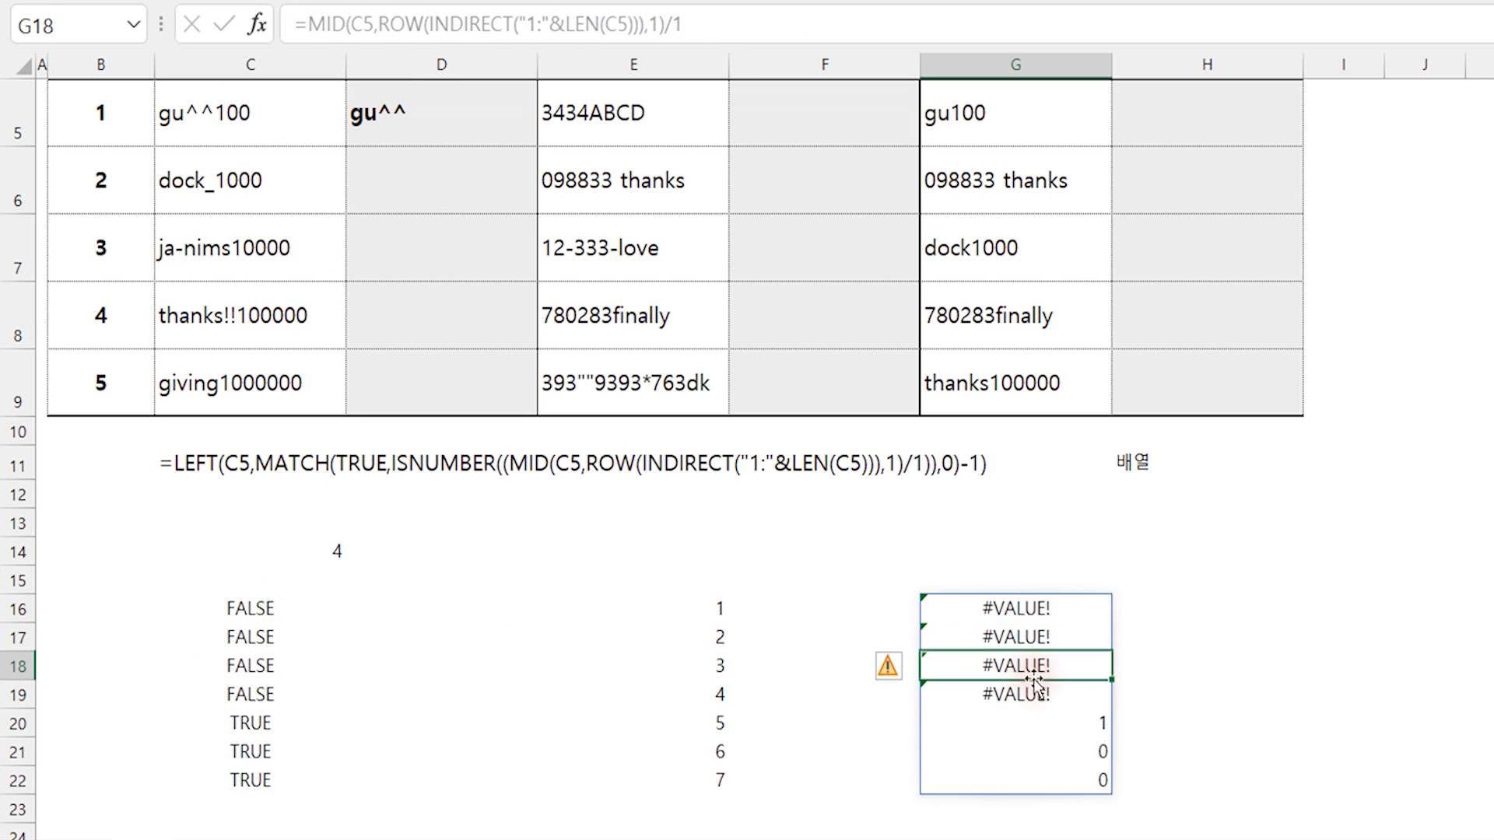
click(1086, 724)
click(252, 723)
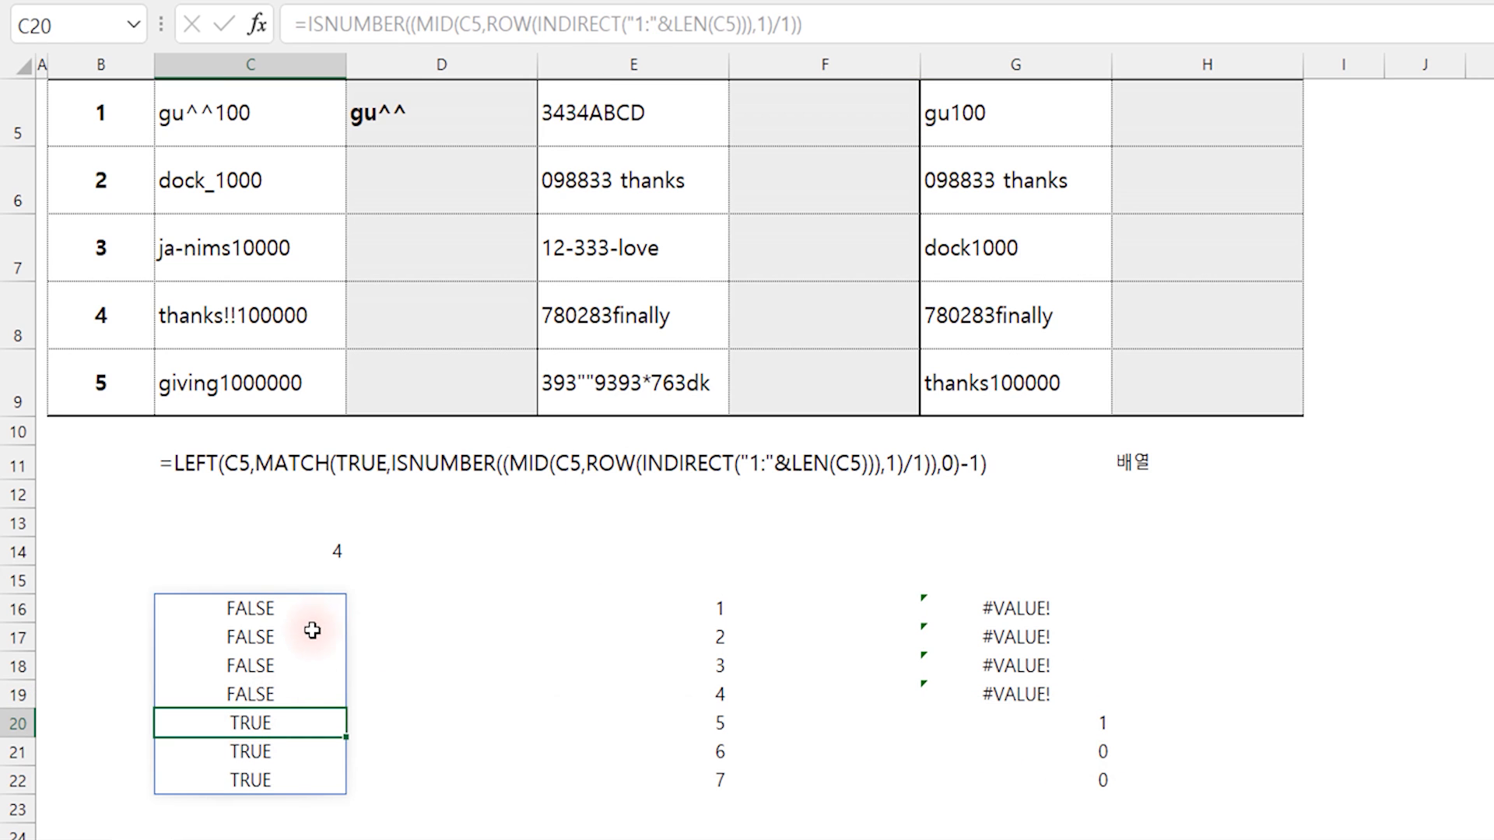
click(285, 604)
click(377, 615)
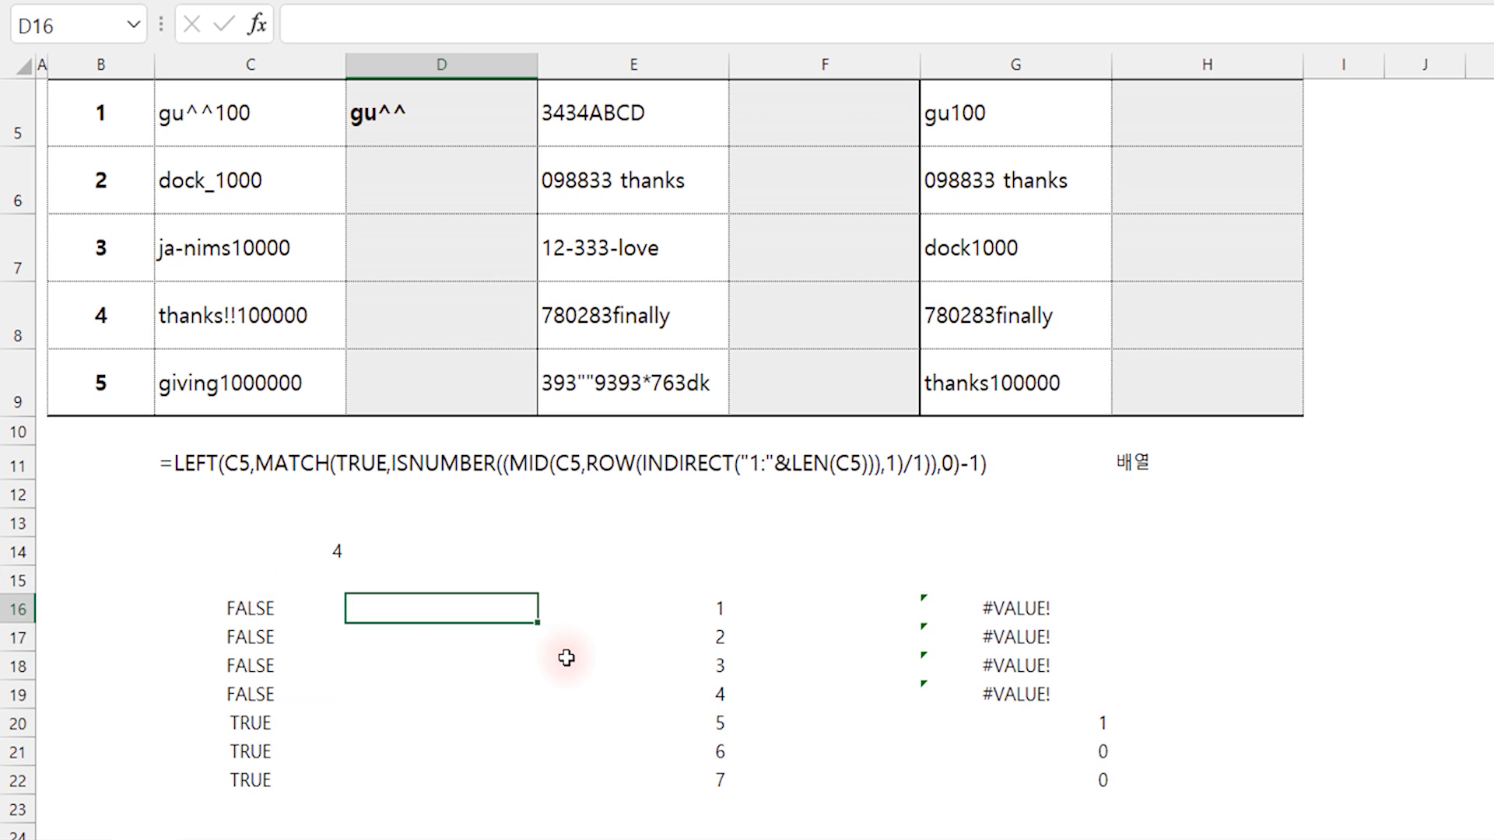
- Number the rows beside the ISNUMBER results by entering 1 through 5 in D16:D20
text(1)
key(Return)
text(2)
key(Return)
text(3)
key(Return)
text(4)
key(Return)
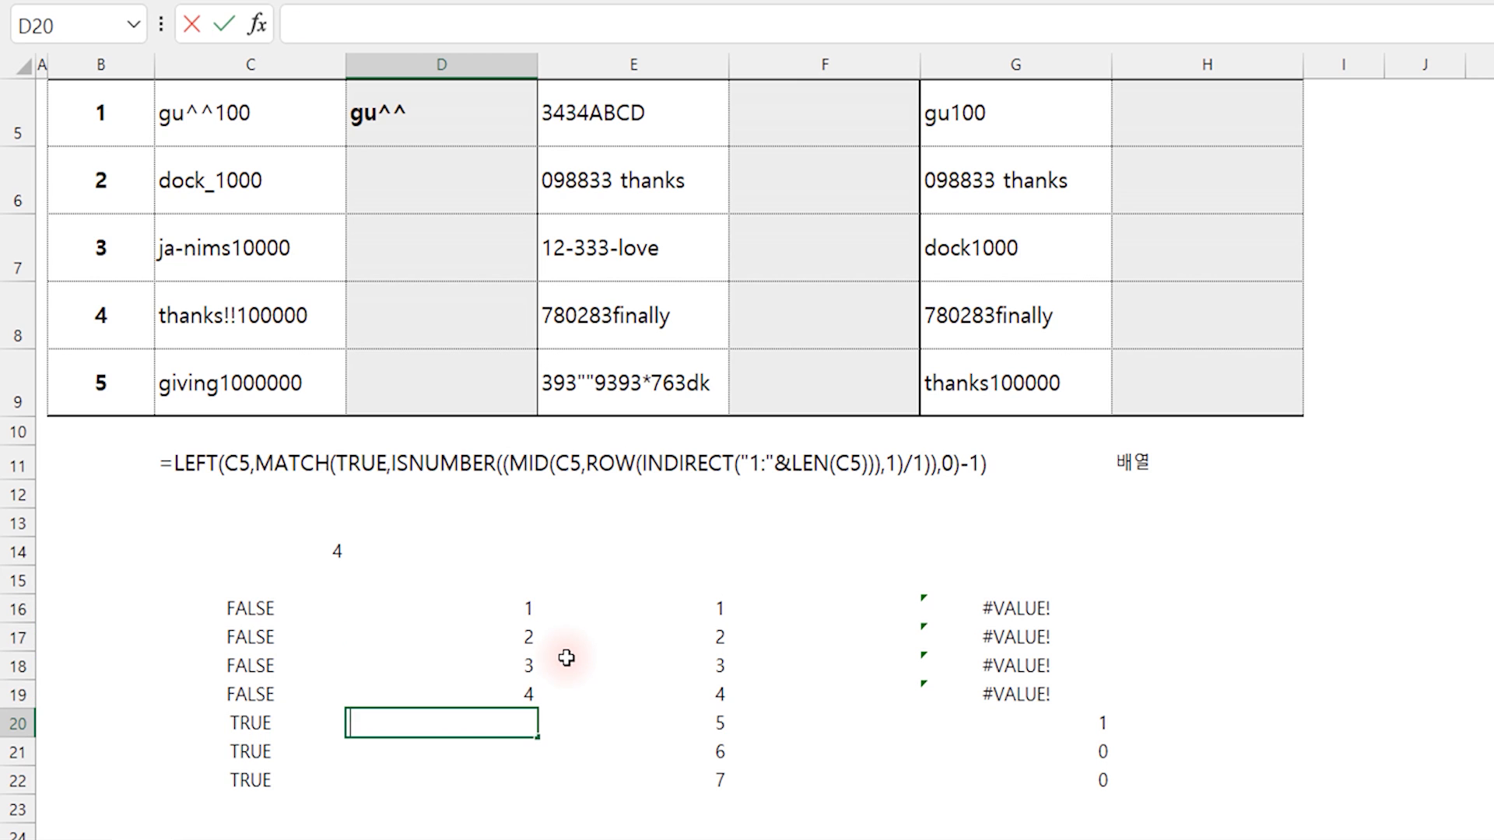
key(Return)
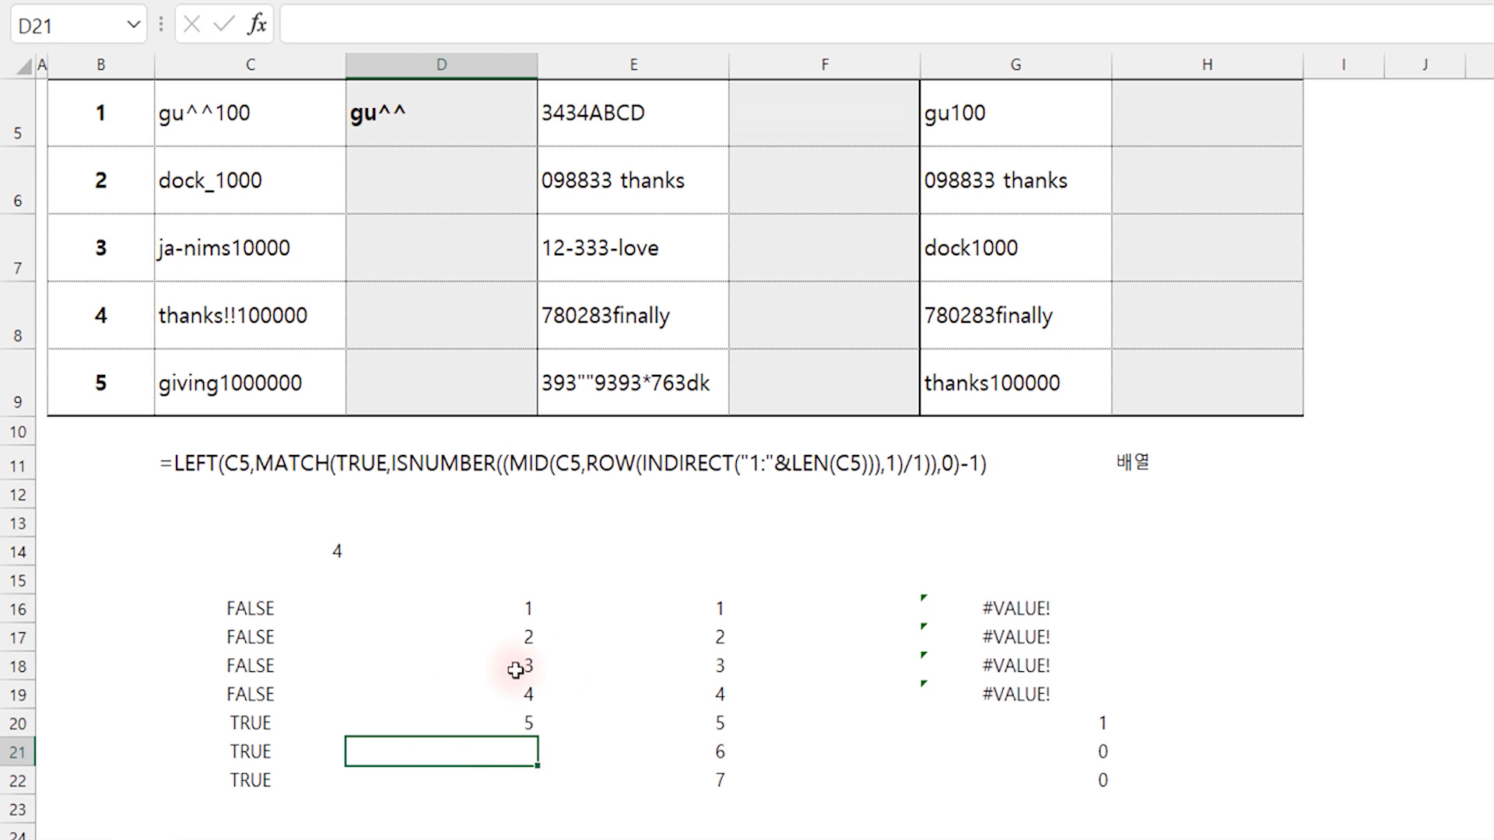
- Compare the first TRUE in C20 and its position number in D20 with the C14 MATCH formula and the helper results in row 16
click(251, 724)
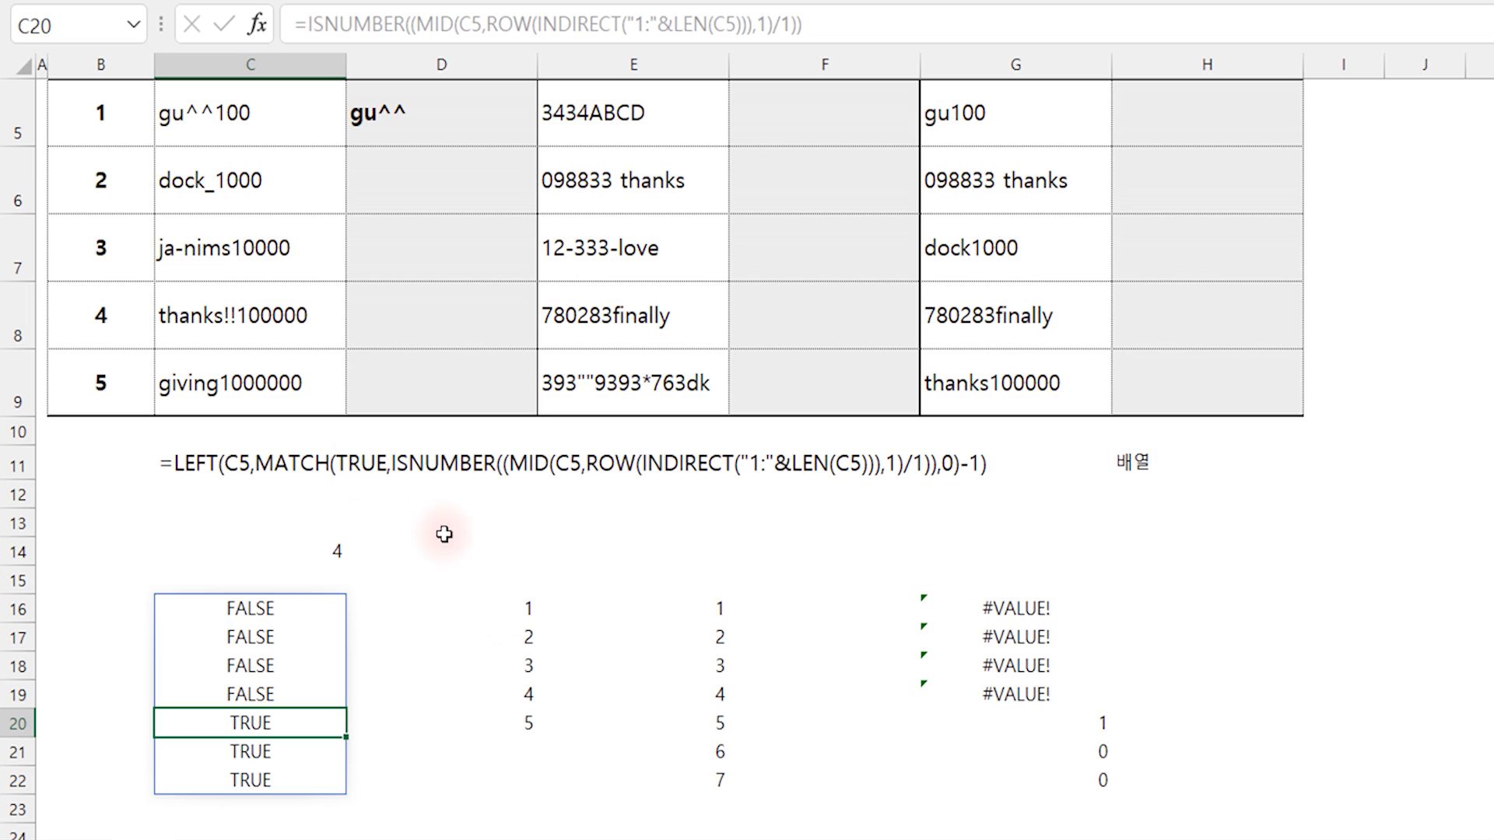
click(519, 723)
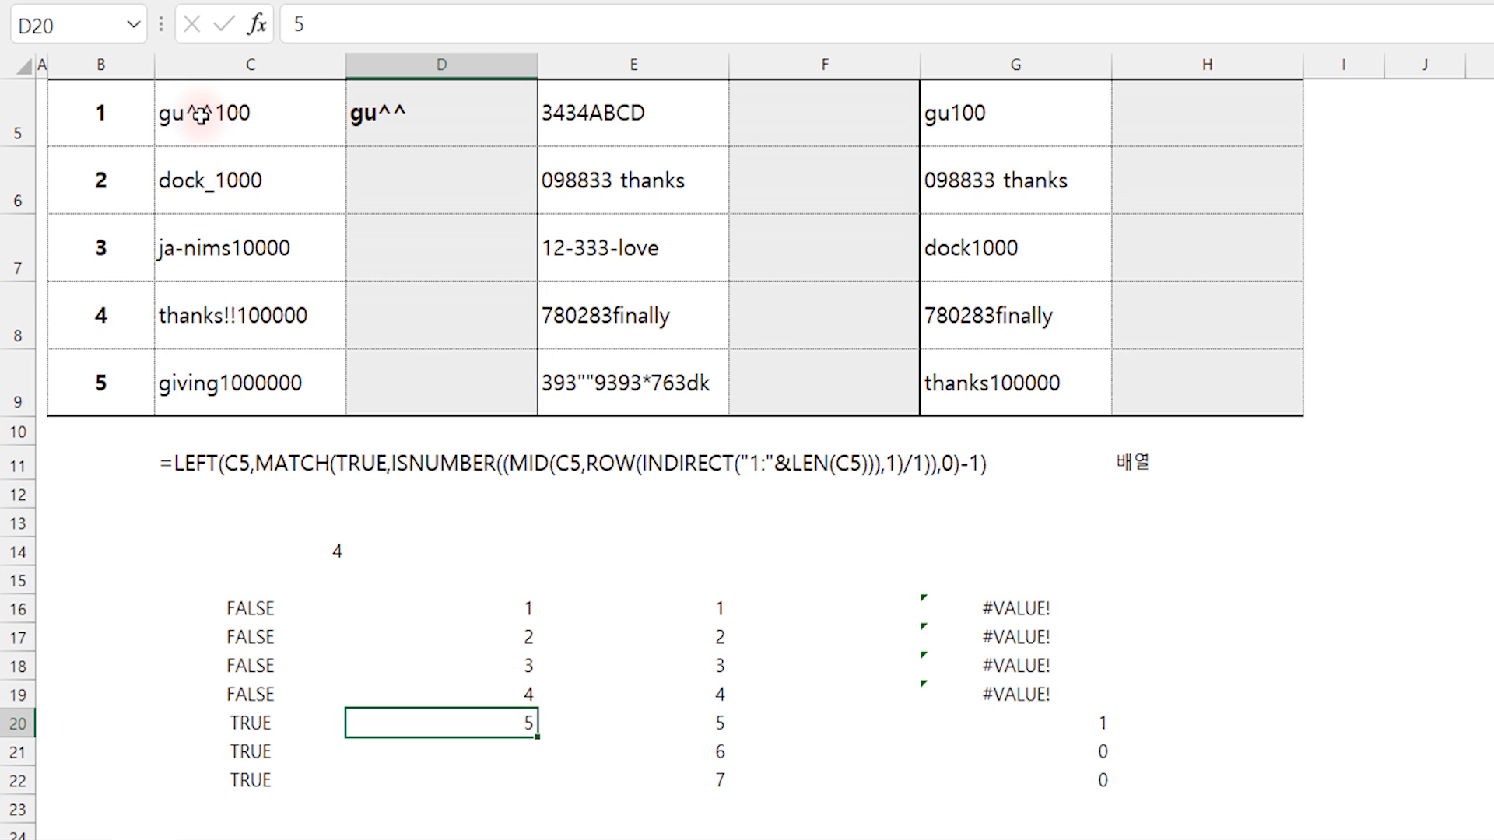
click(305, 554)
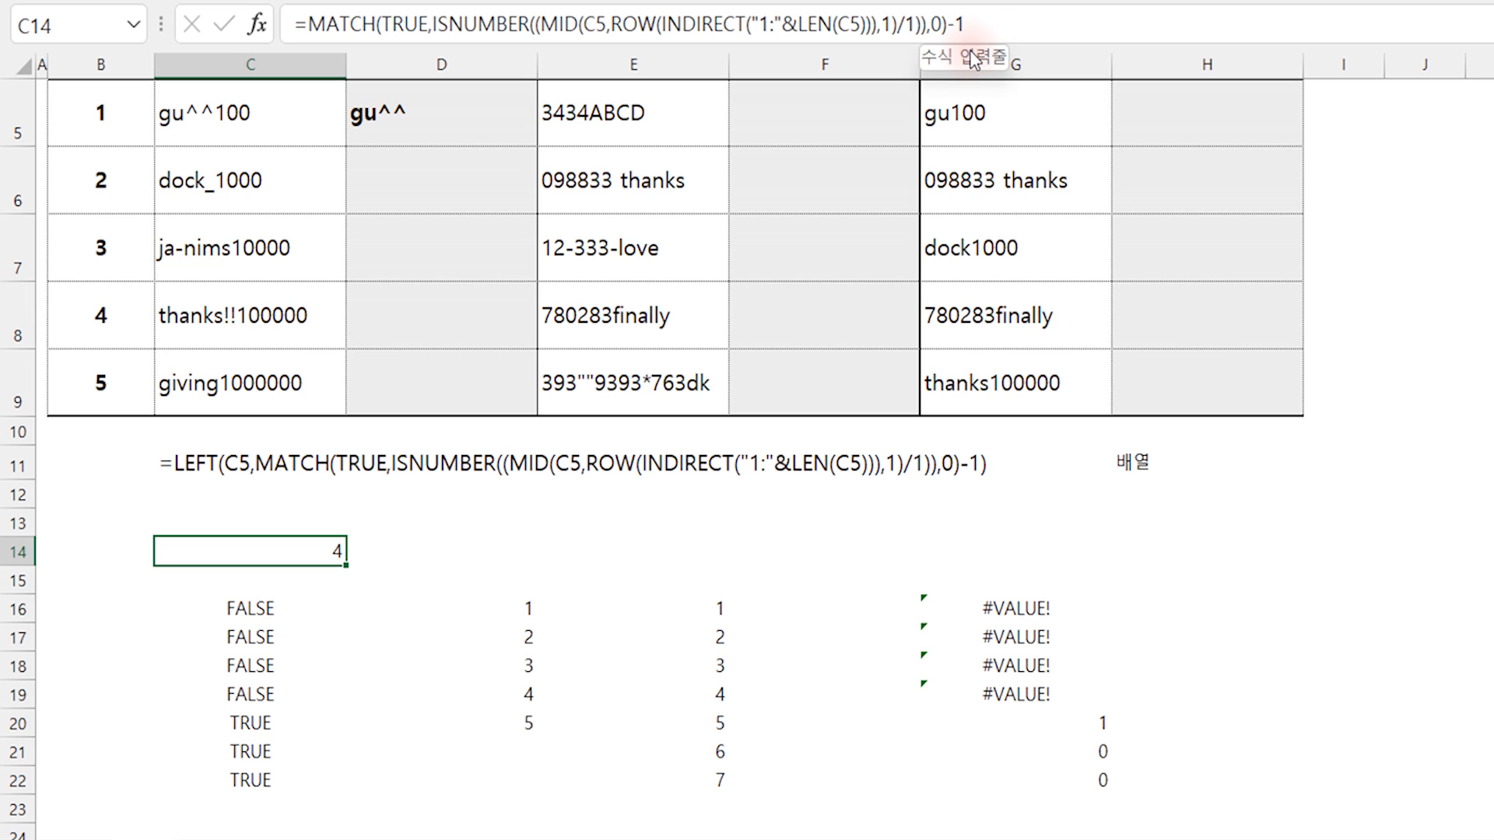
click(525, 611)
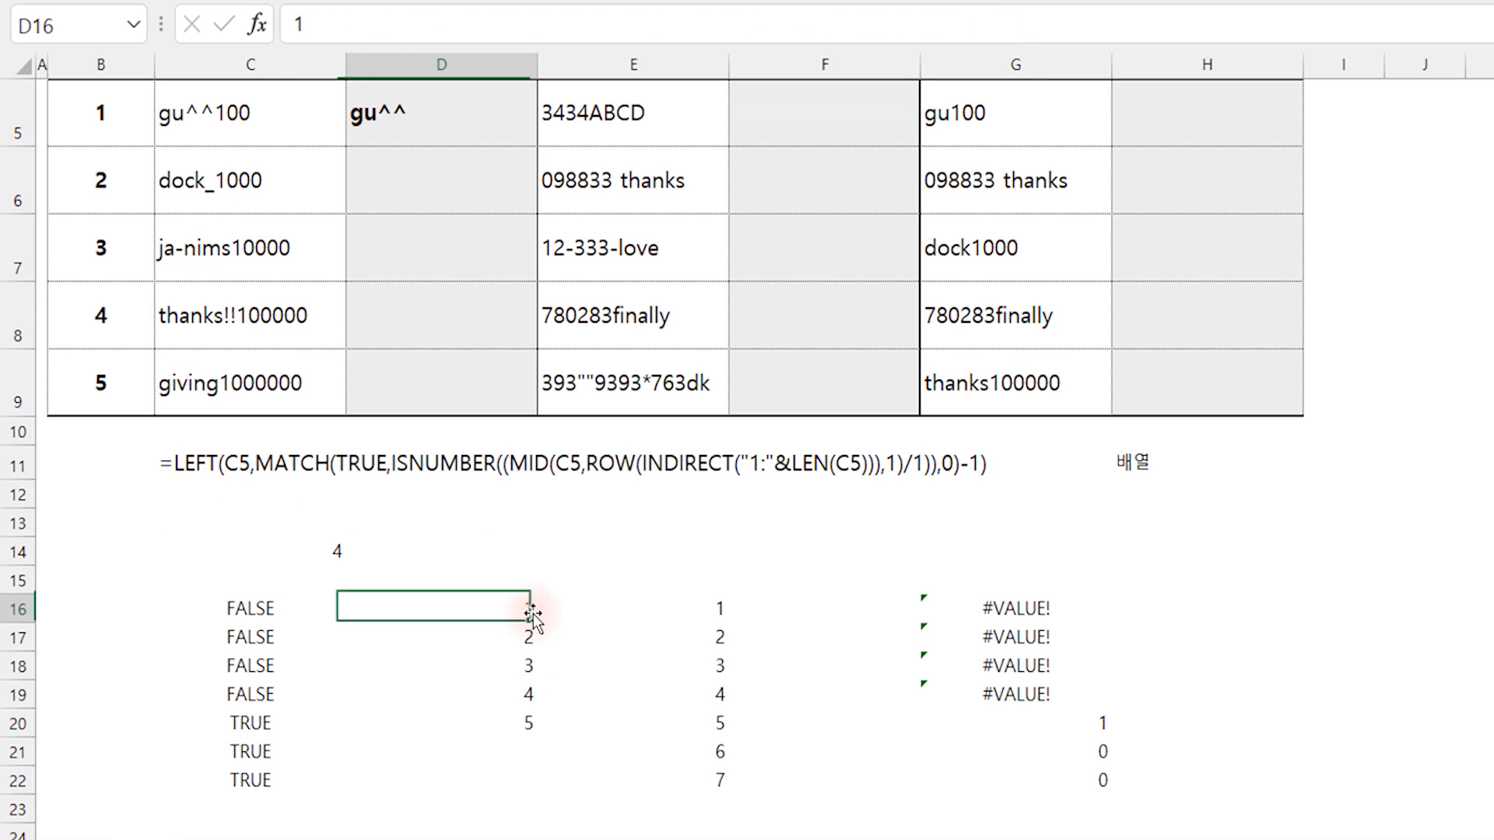
click(708, 613)
click(950, 609)
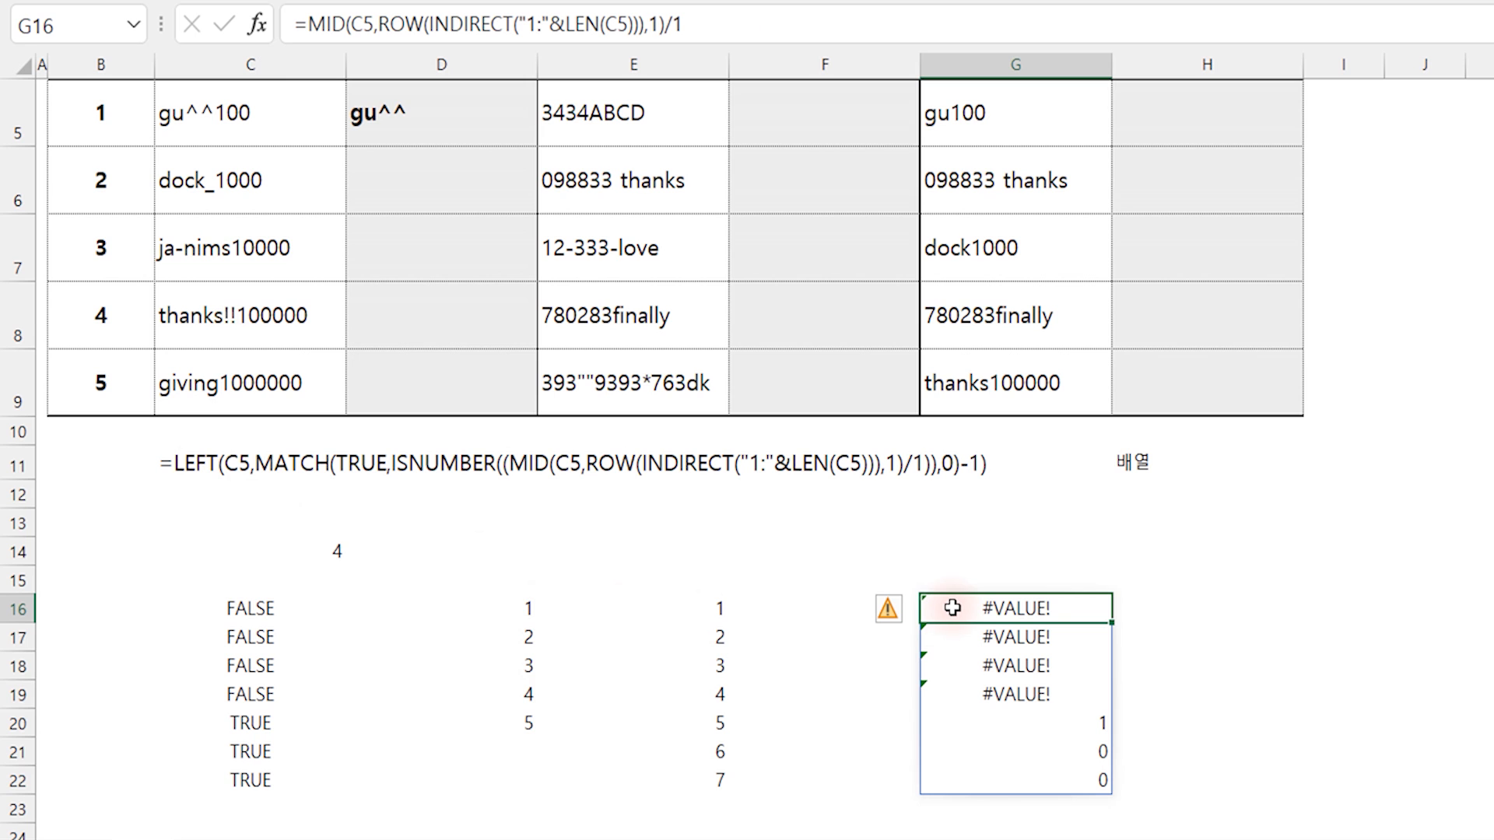
- Fill the LEFT/MATCH formula from D5 down through D9 without formatting
scroll(521, 592, up, 2)
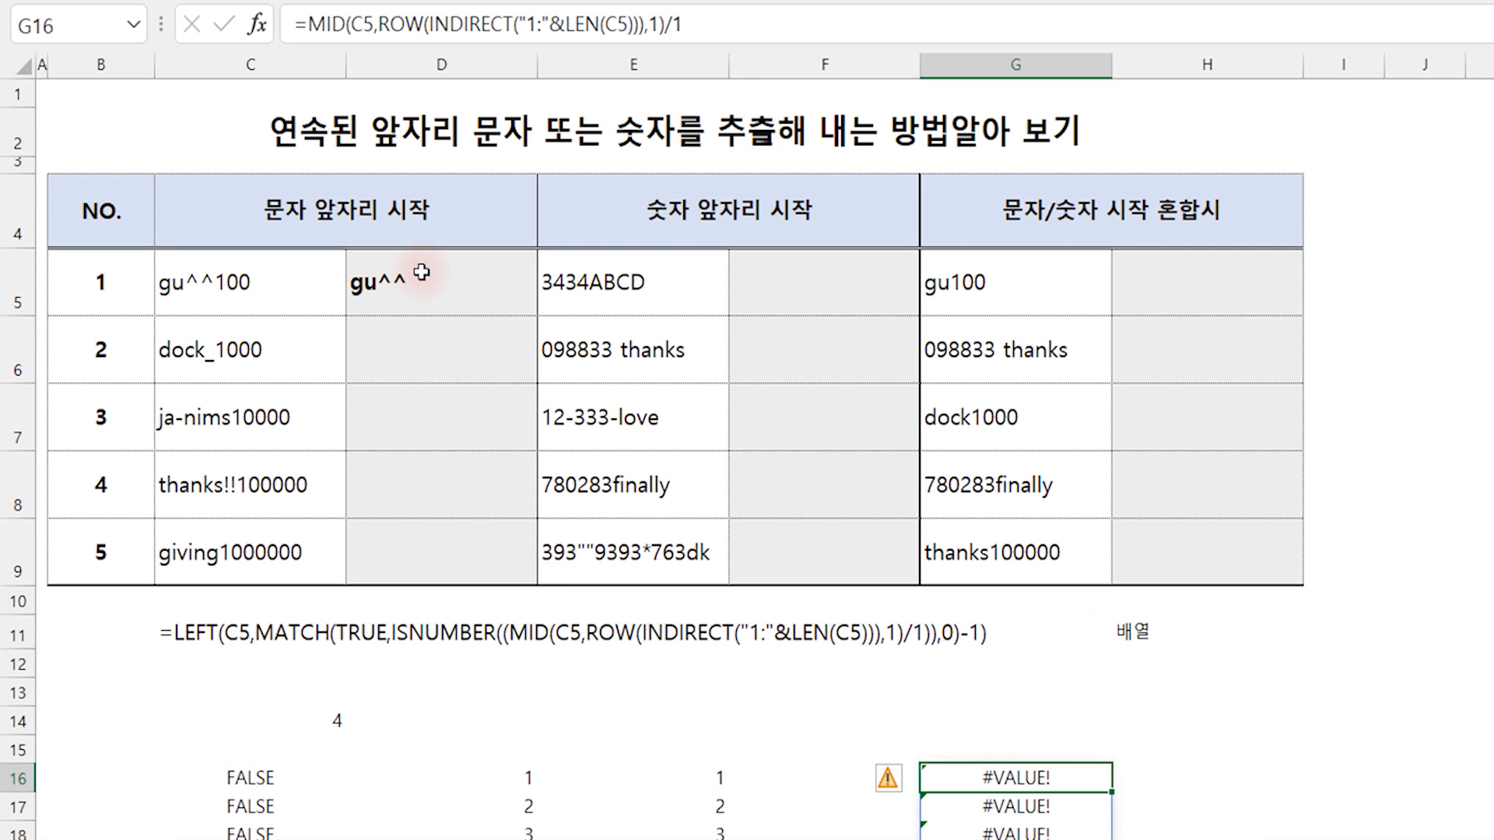
click(417, 272)
drag(537, 316, 540, 587)
click(552, 602)
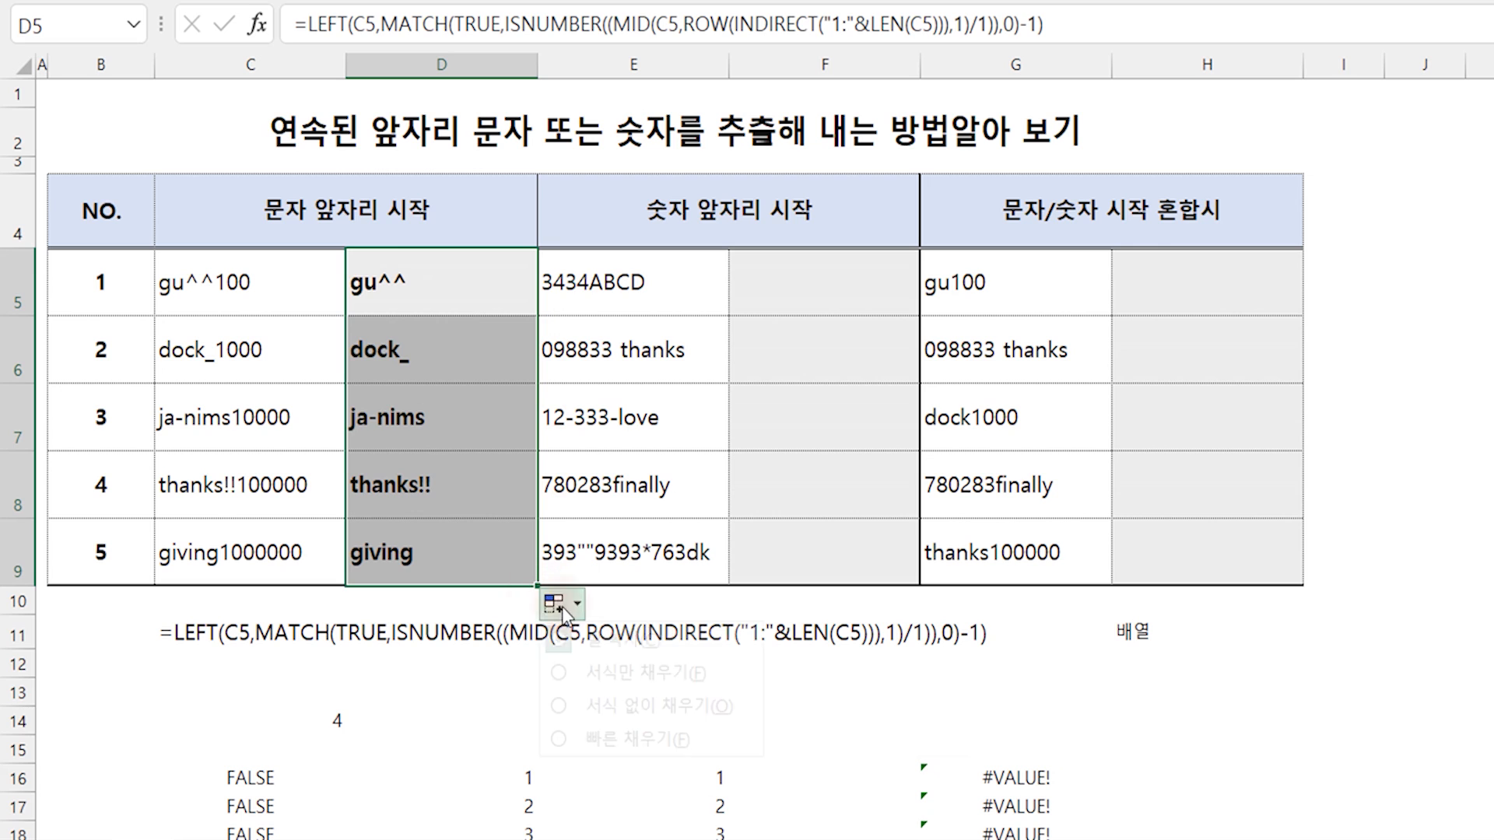
click(666, 703)
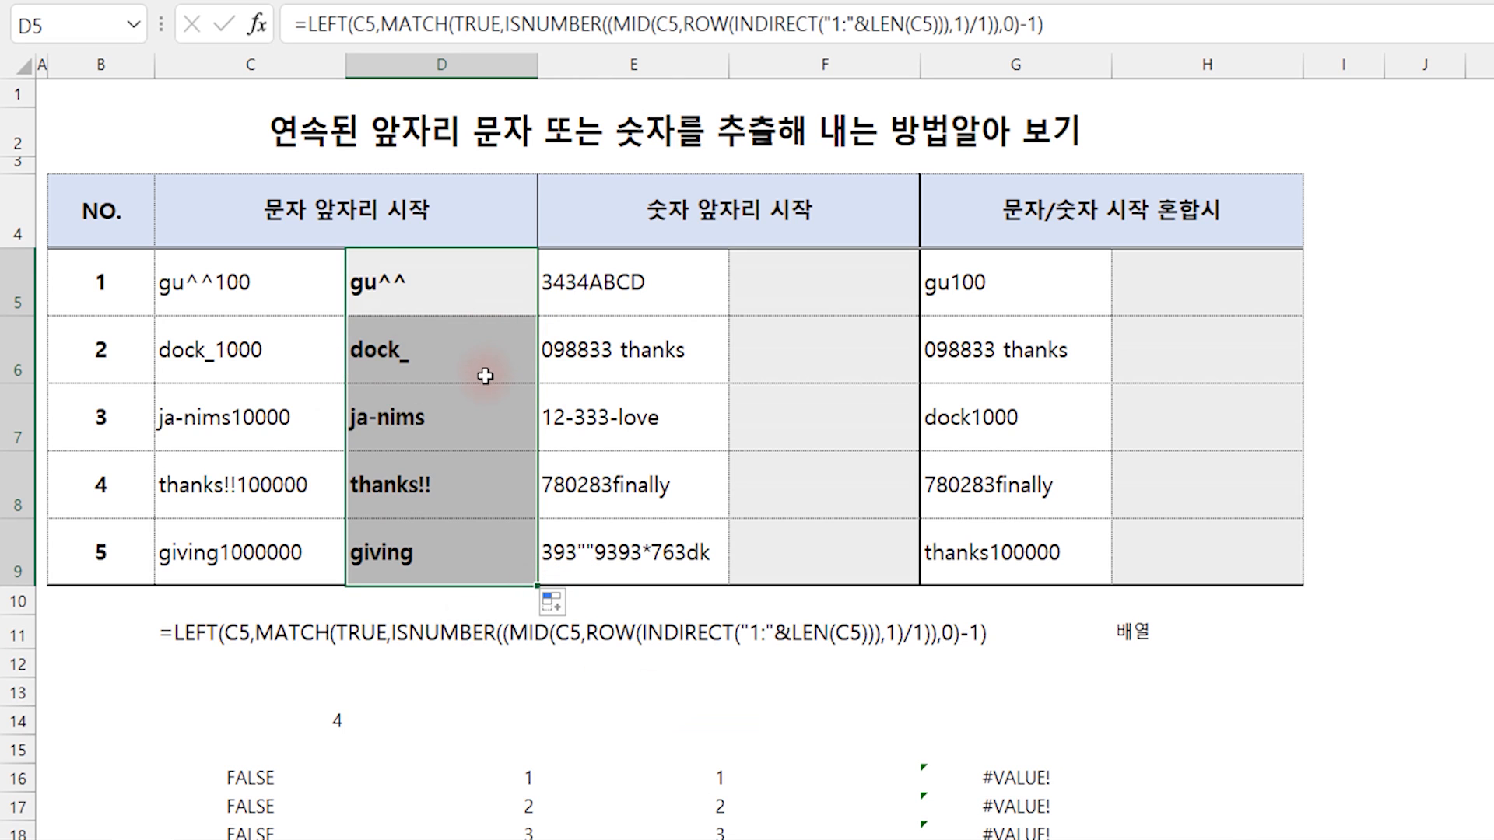
- Copy the LEFT/MATCH formula text from D5 and paste it into F5
click(438, 291)
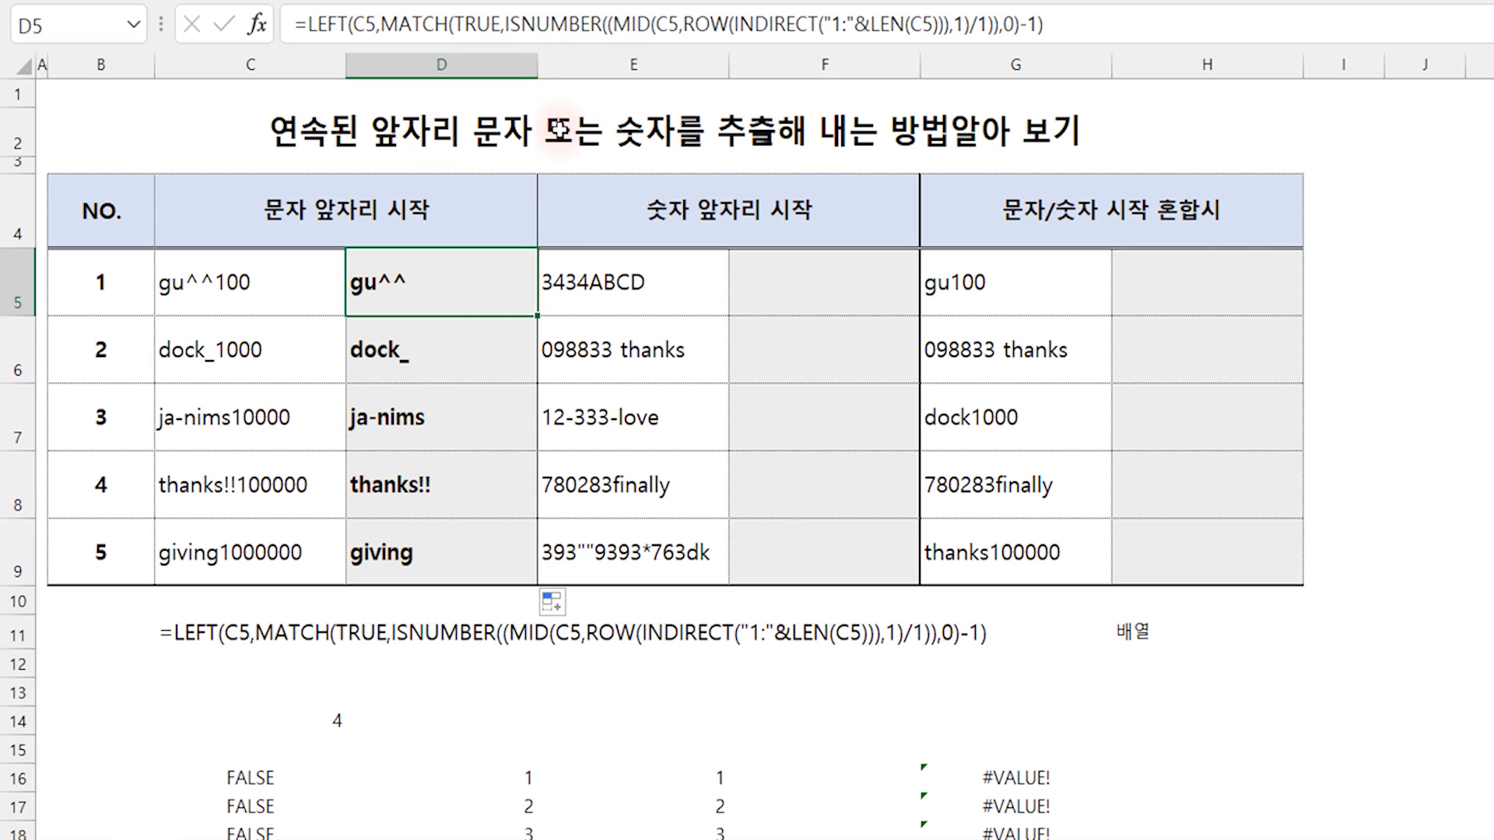
drag(1047, 24, 224, 6)
key(ctrl+c)
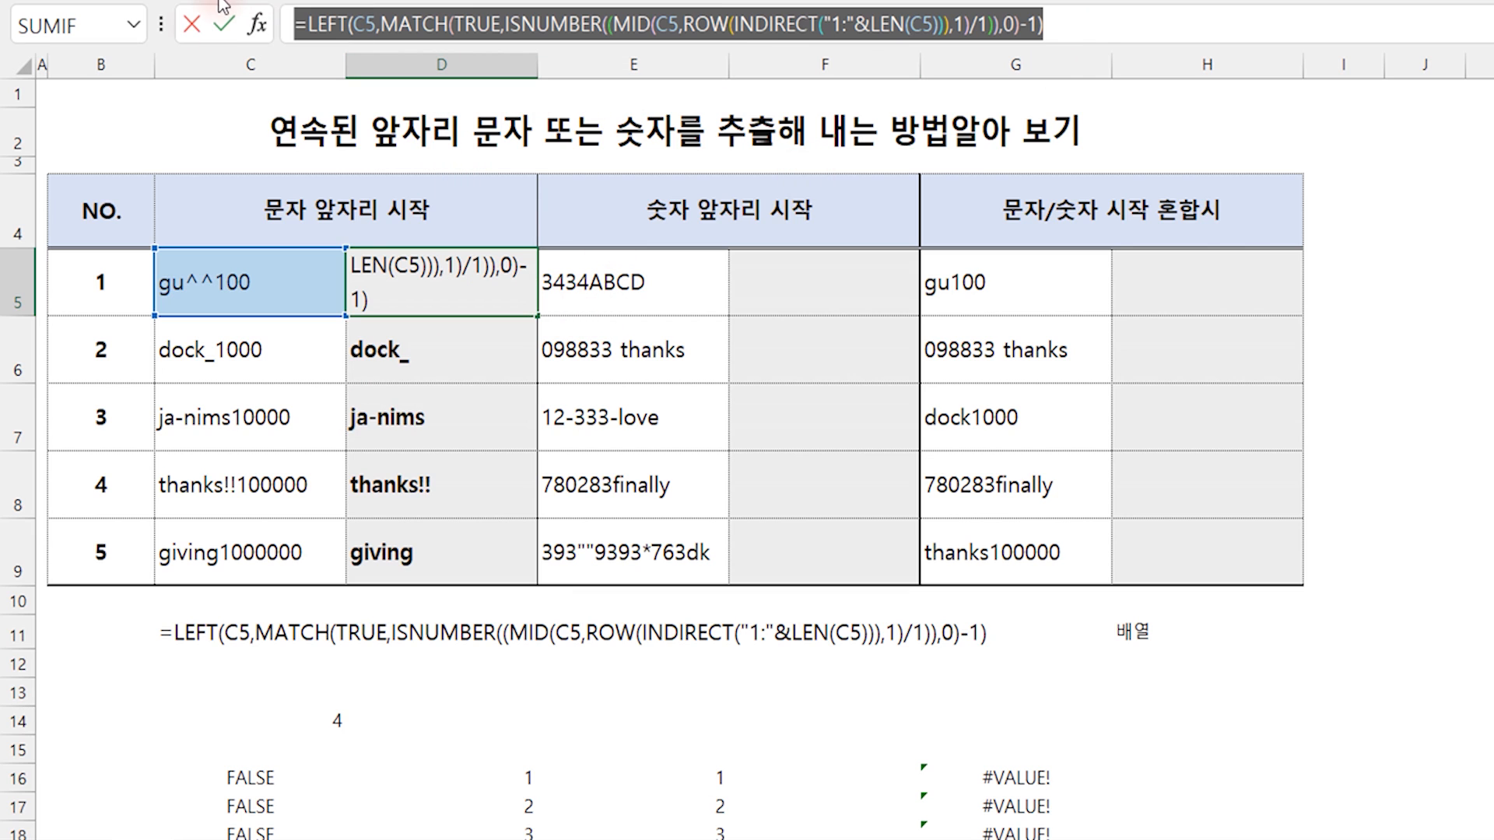
key(Escape)
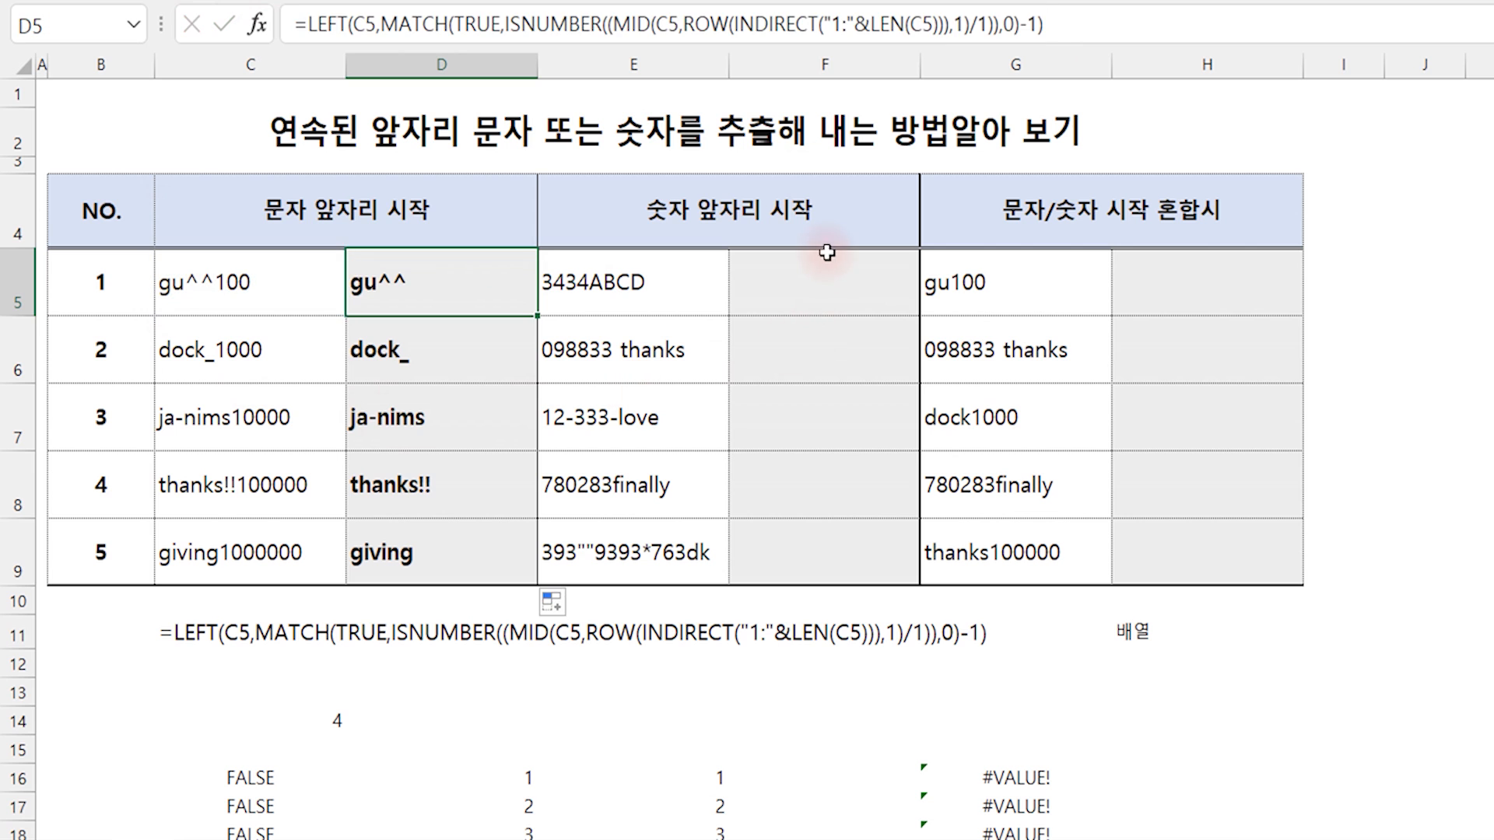
double_click(829, 273)
key(ctrl+v)
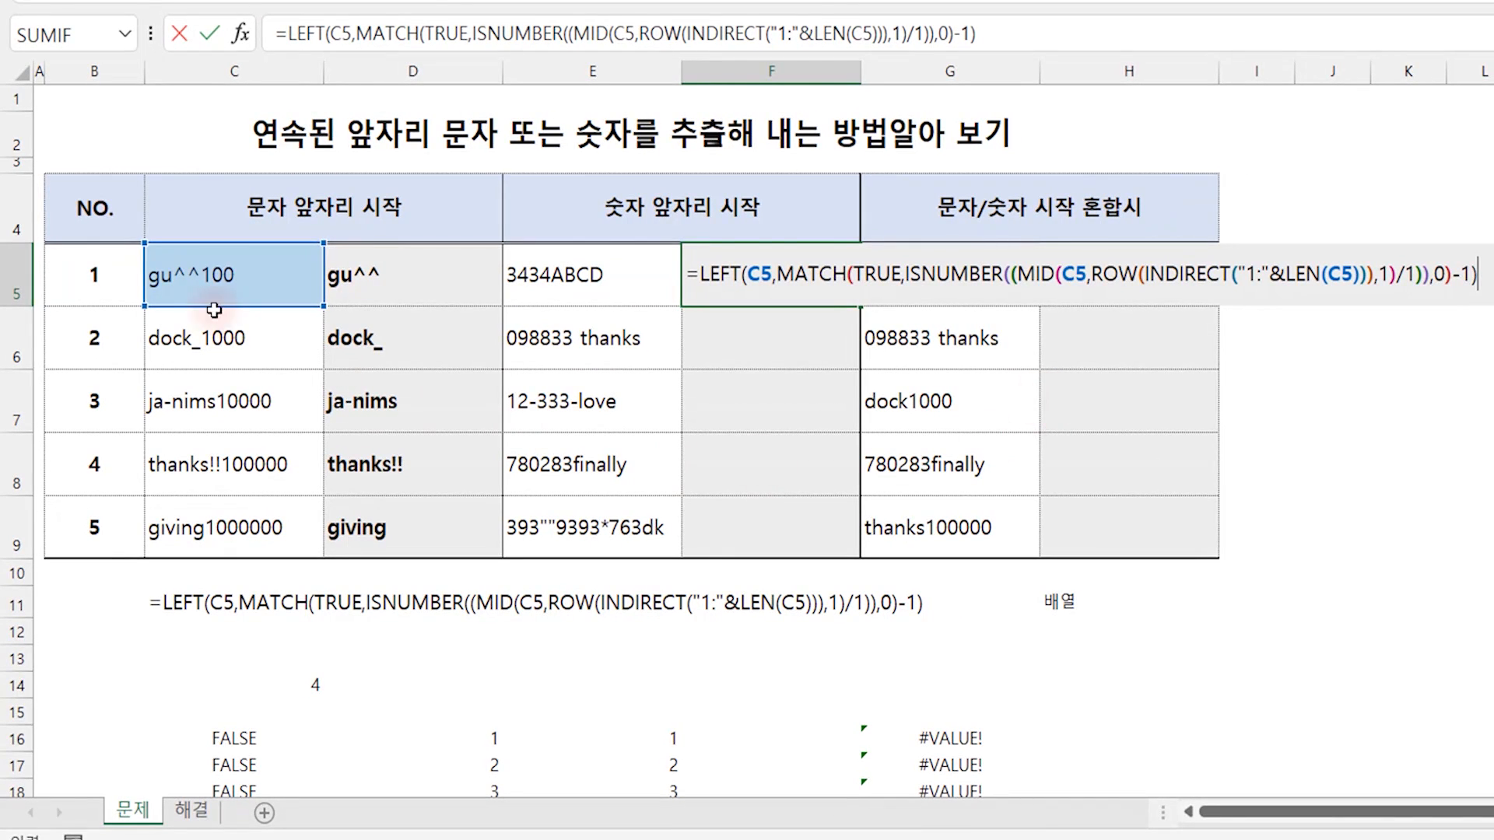
- Repoint all three C5 references in F5's formula to E5 and commit the formula
drag(214, 309, 572, 310)
drag(231, 311, 572, 309)
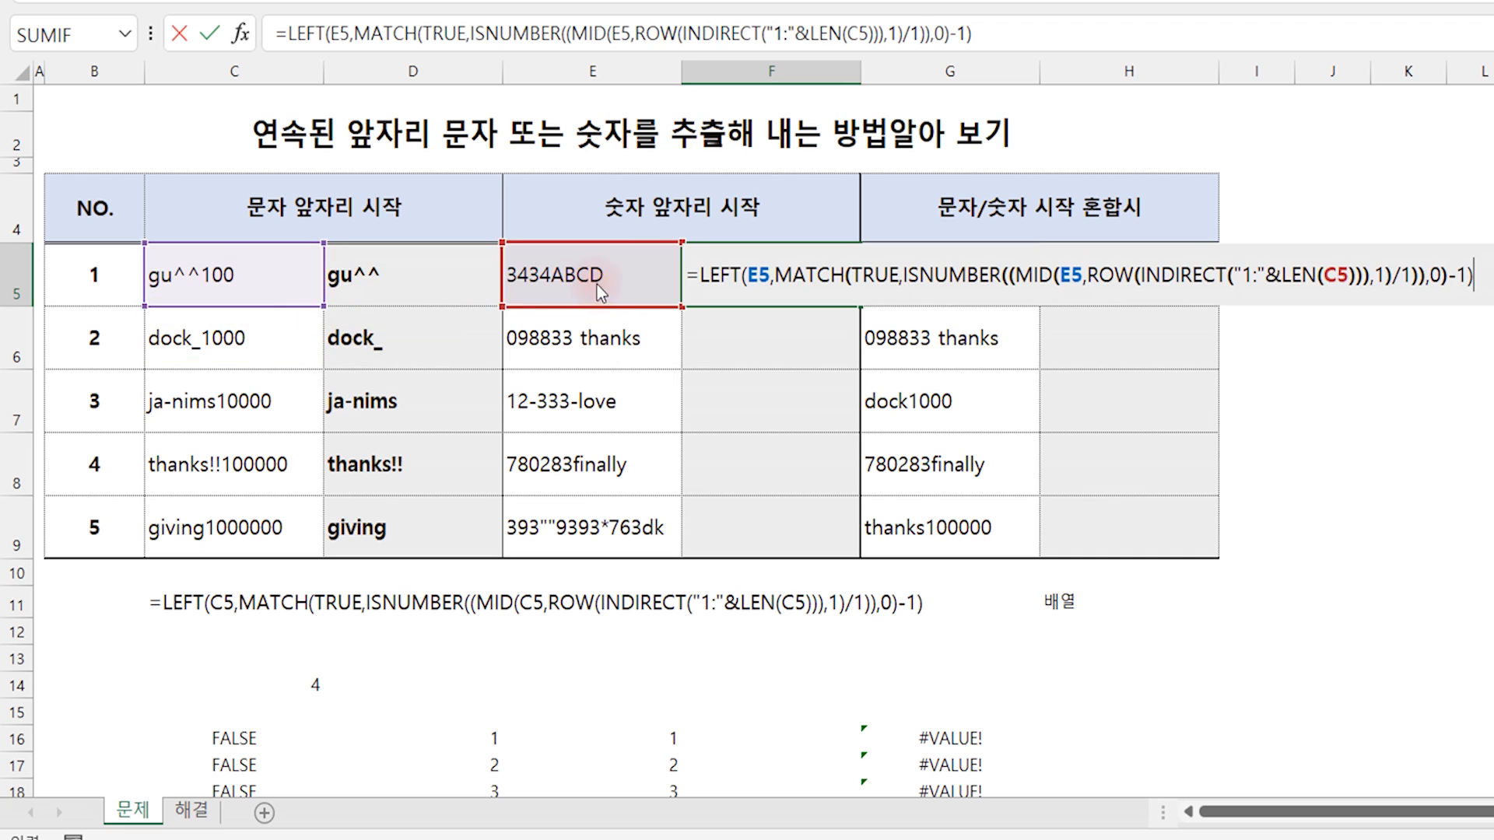
drag(267, 304, 626, 307)
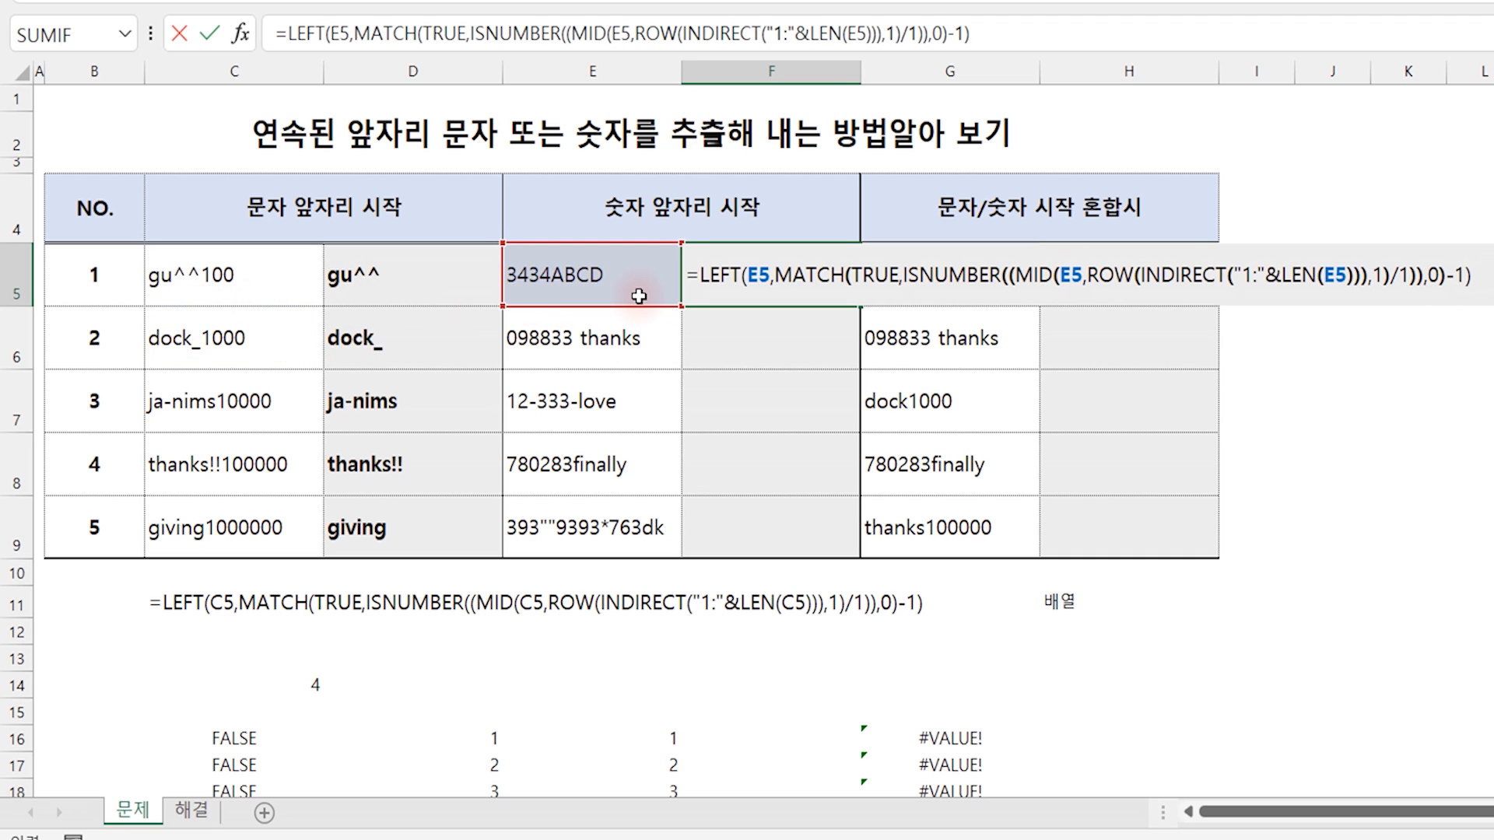
key(Return)
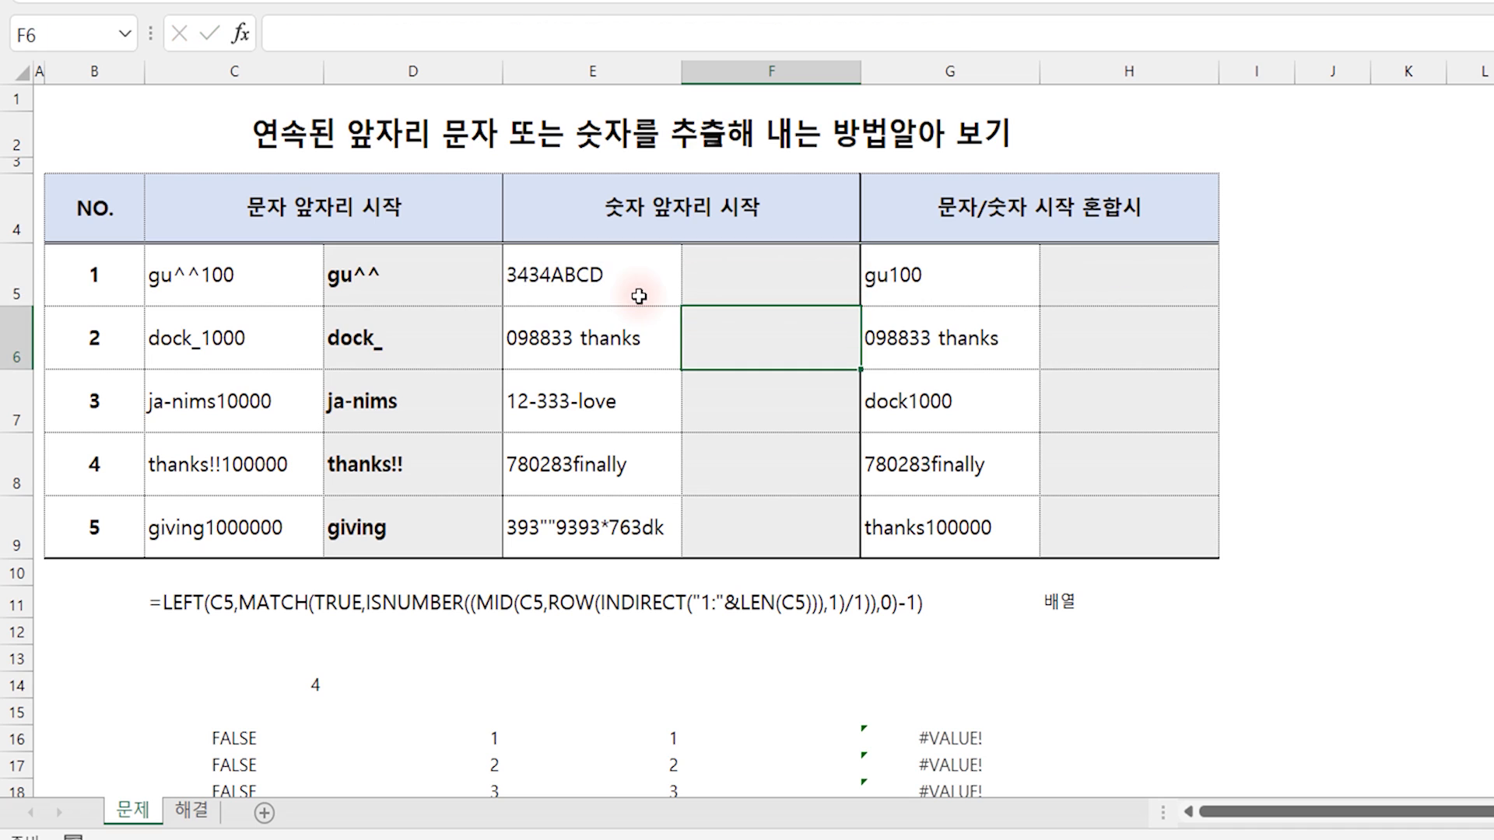
- Open F5's formula for editing and examine its MATCH argument against the leading digits in E5
click(767, 266)
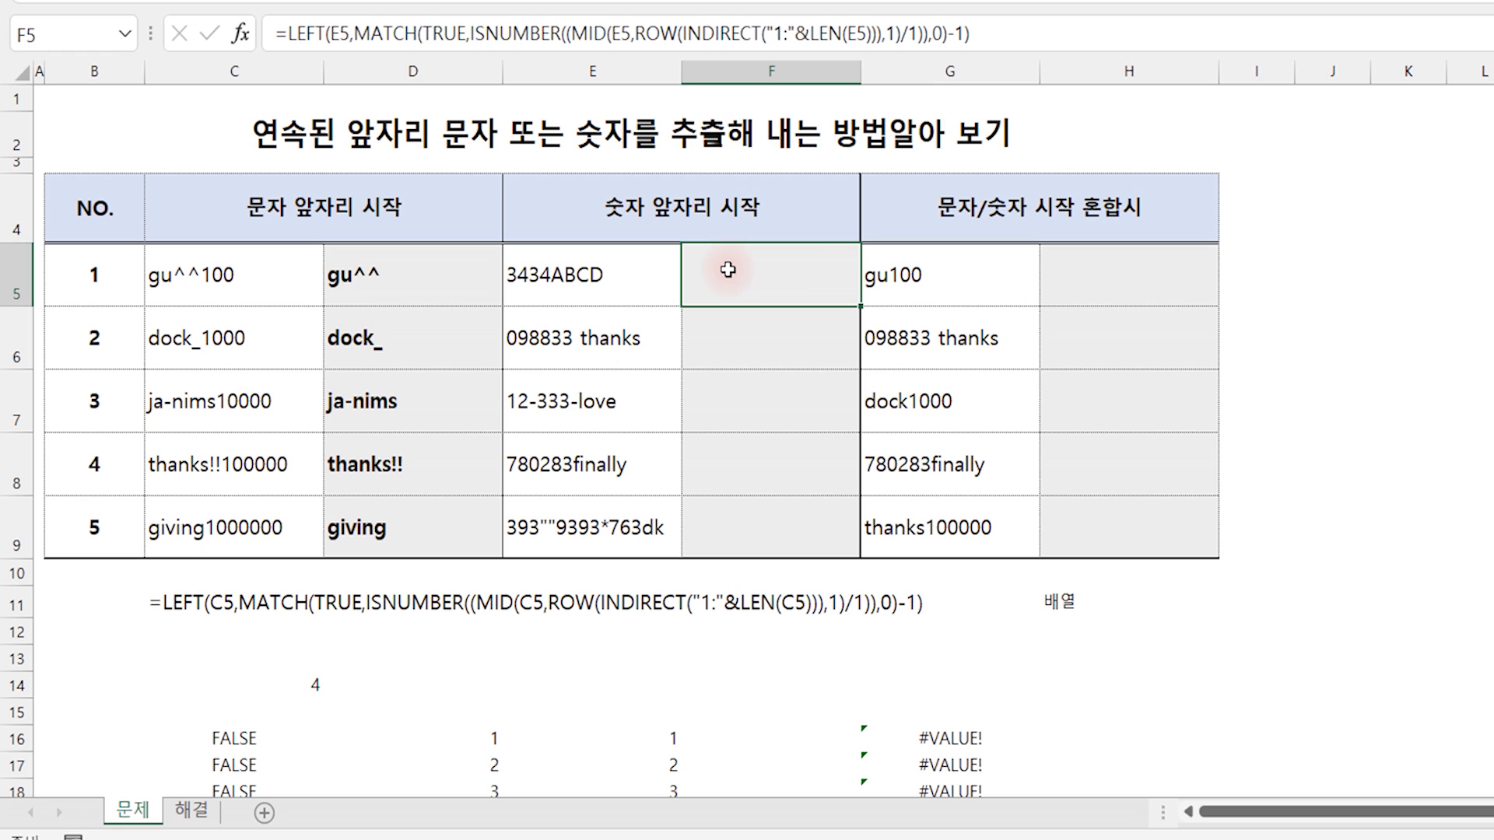
key(F2)
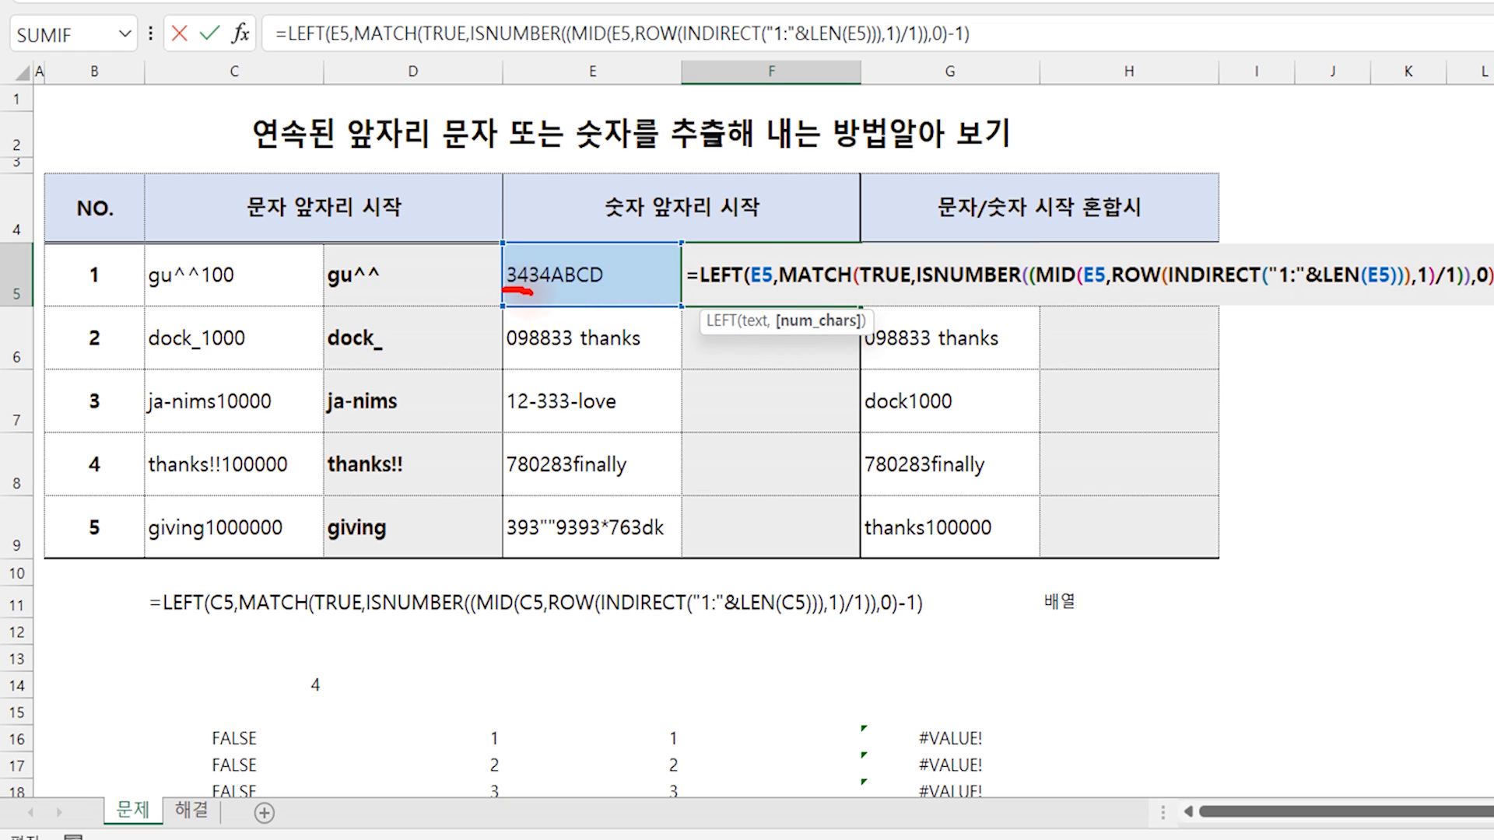
drag(645, 227, 708, 227)
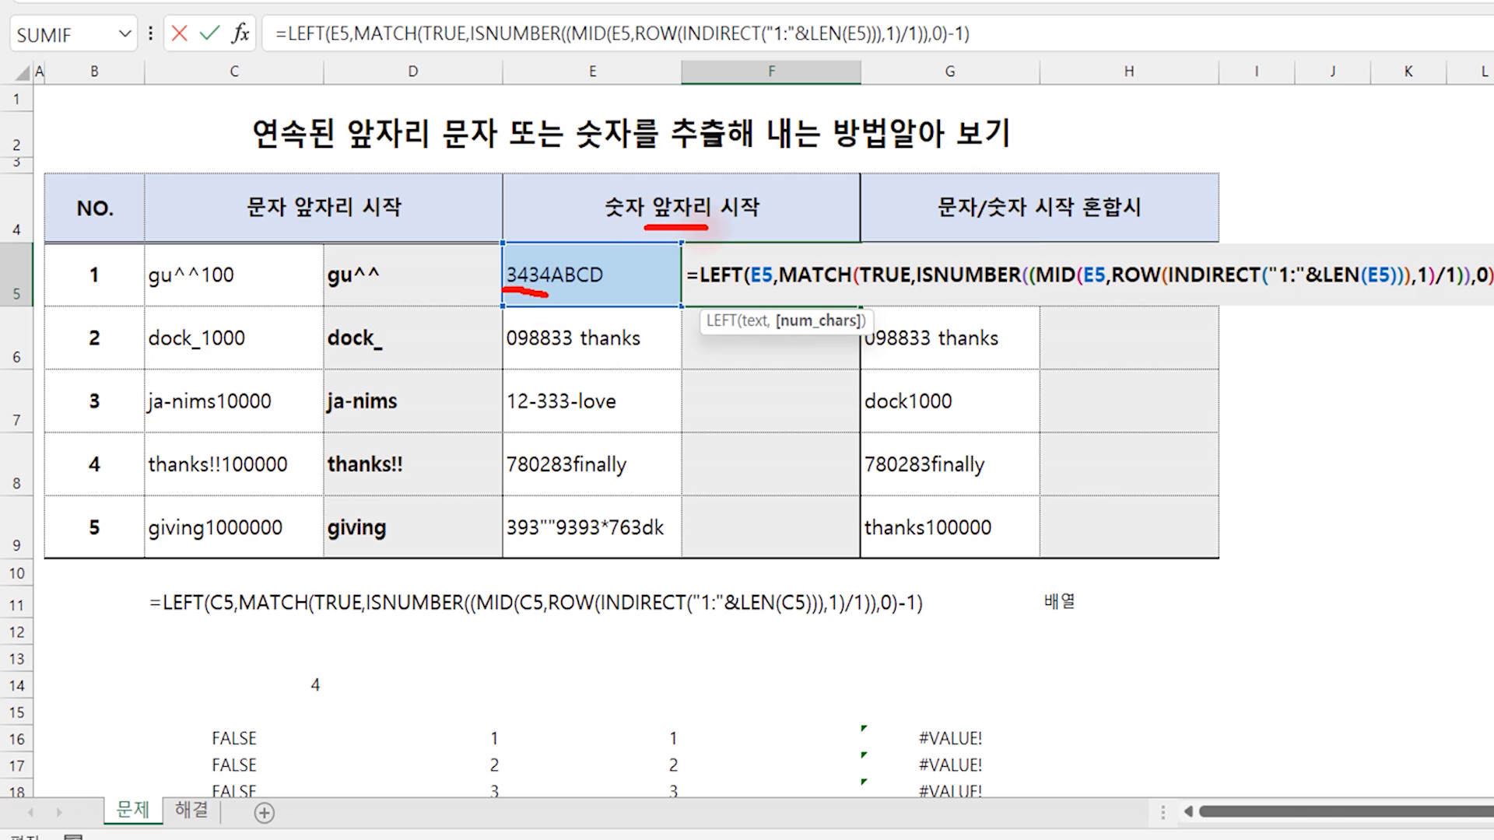
mouse_move(542, 256)
mouse_down()
mouse_move(689, 227)
mouse_move(680, 259)
mouse_move(655, 260)
mouse_up()
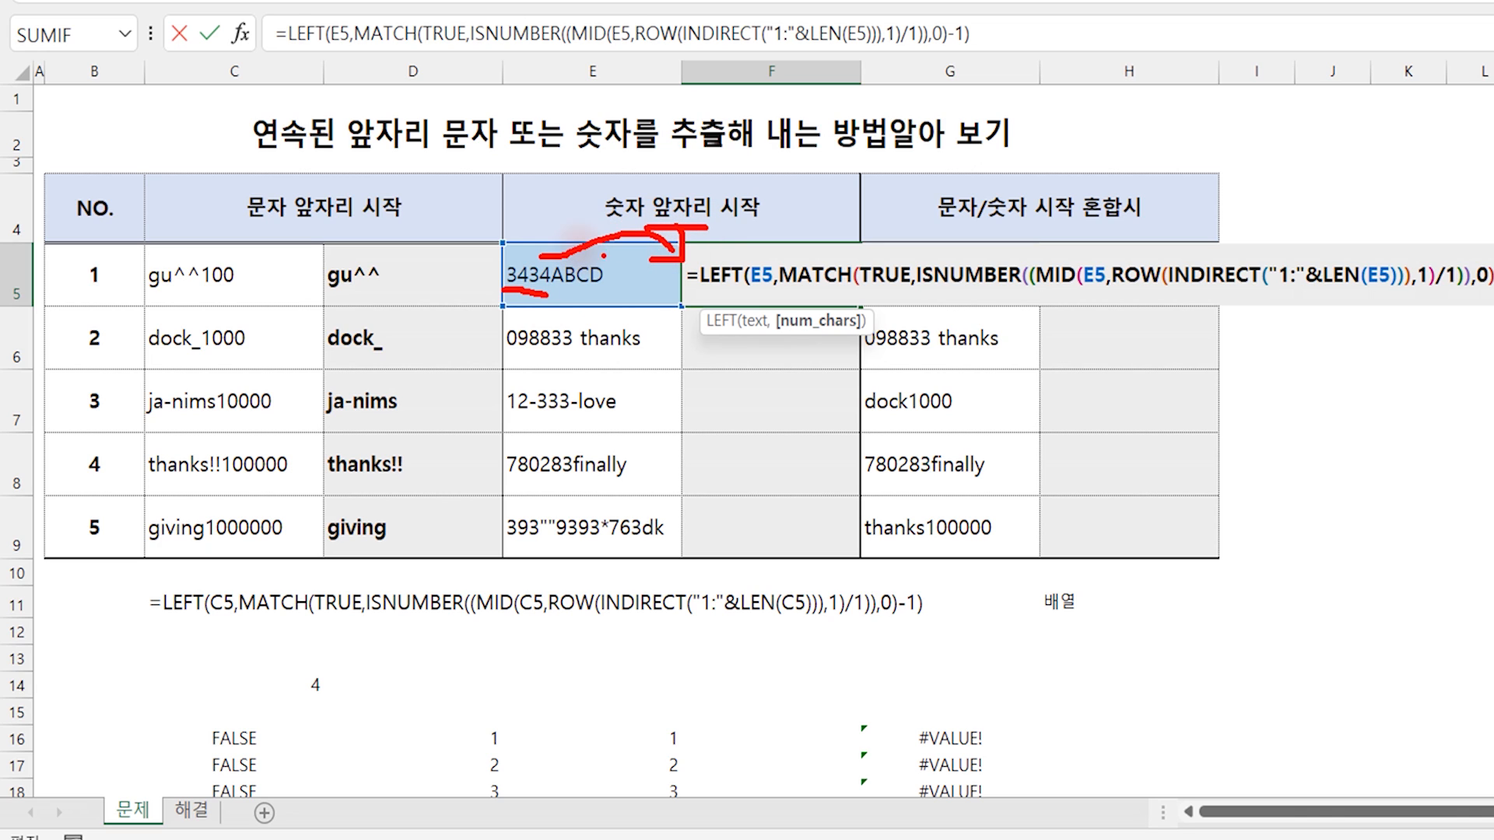
mouse_move(859, 191)
mouse_down()
mouse_move(809, 250)
mouse_move(838, 254)
mouse_up()
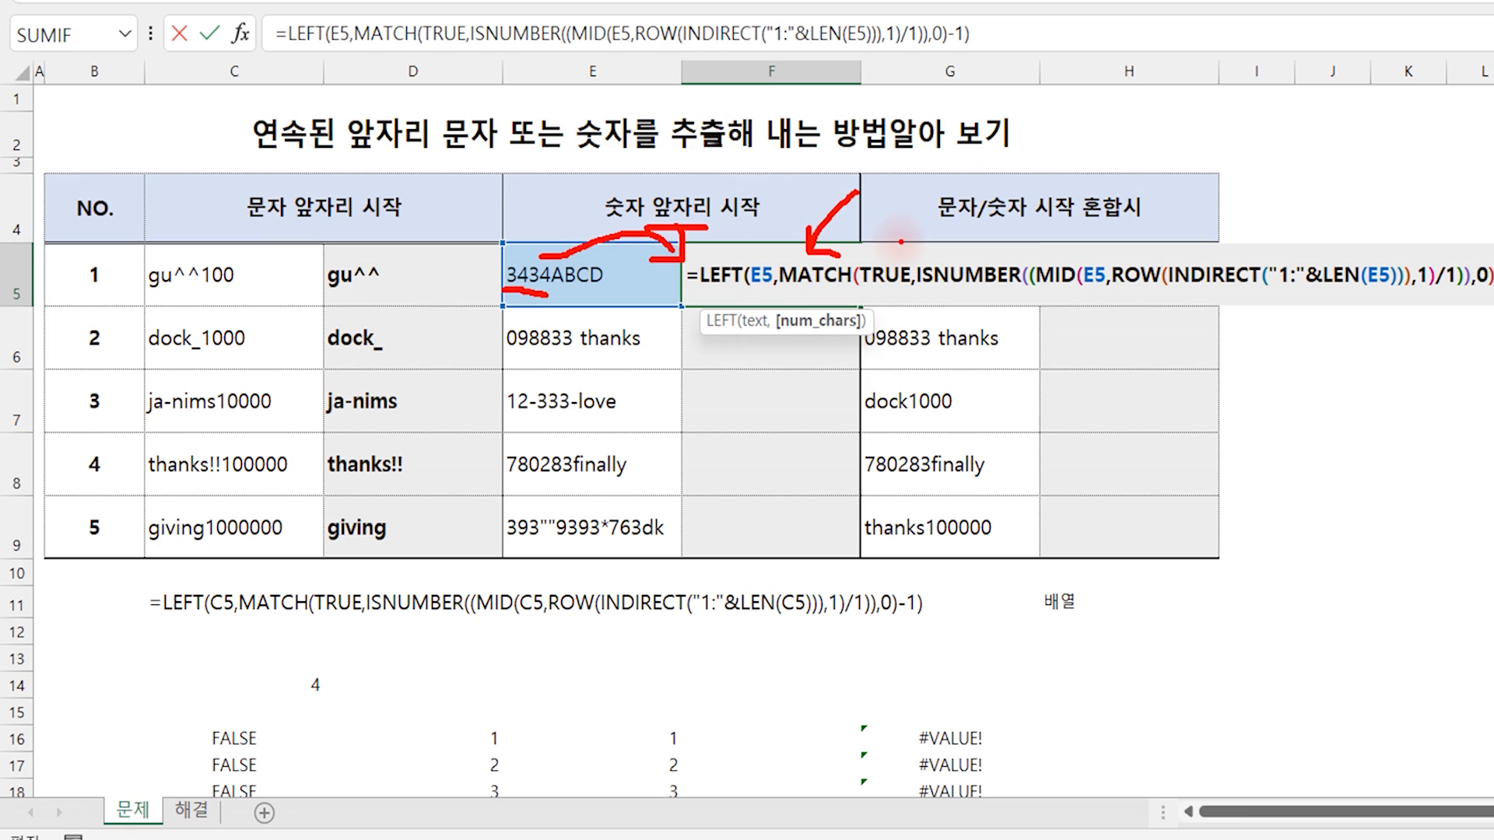
drag(797, 298, 1490, 298)
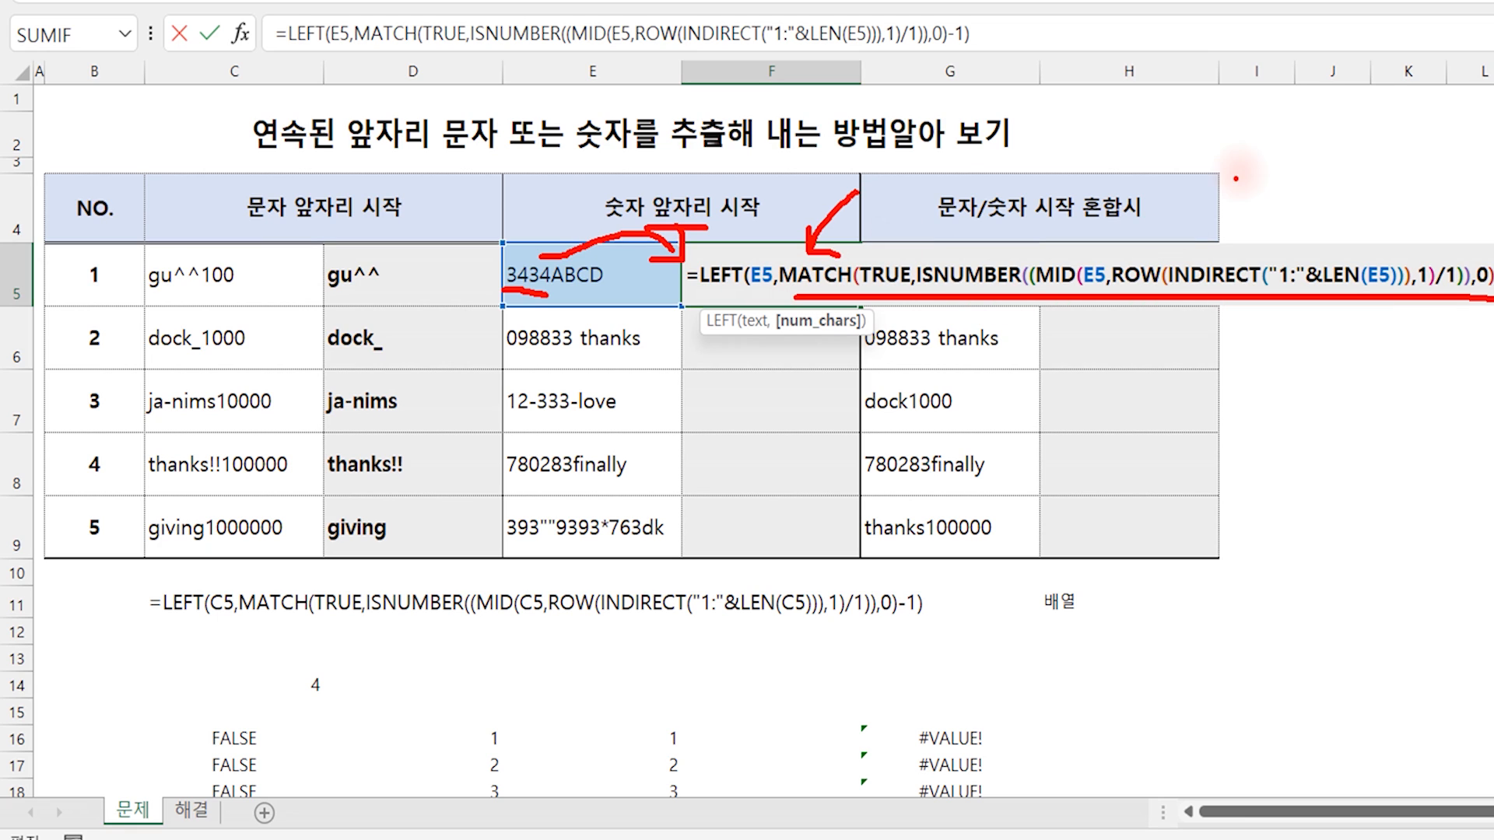
drag(1205, 142, 1237, 187)
drag(1214, 181, 1280, 181)
drag(1167, 243, 1281, 216)
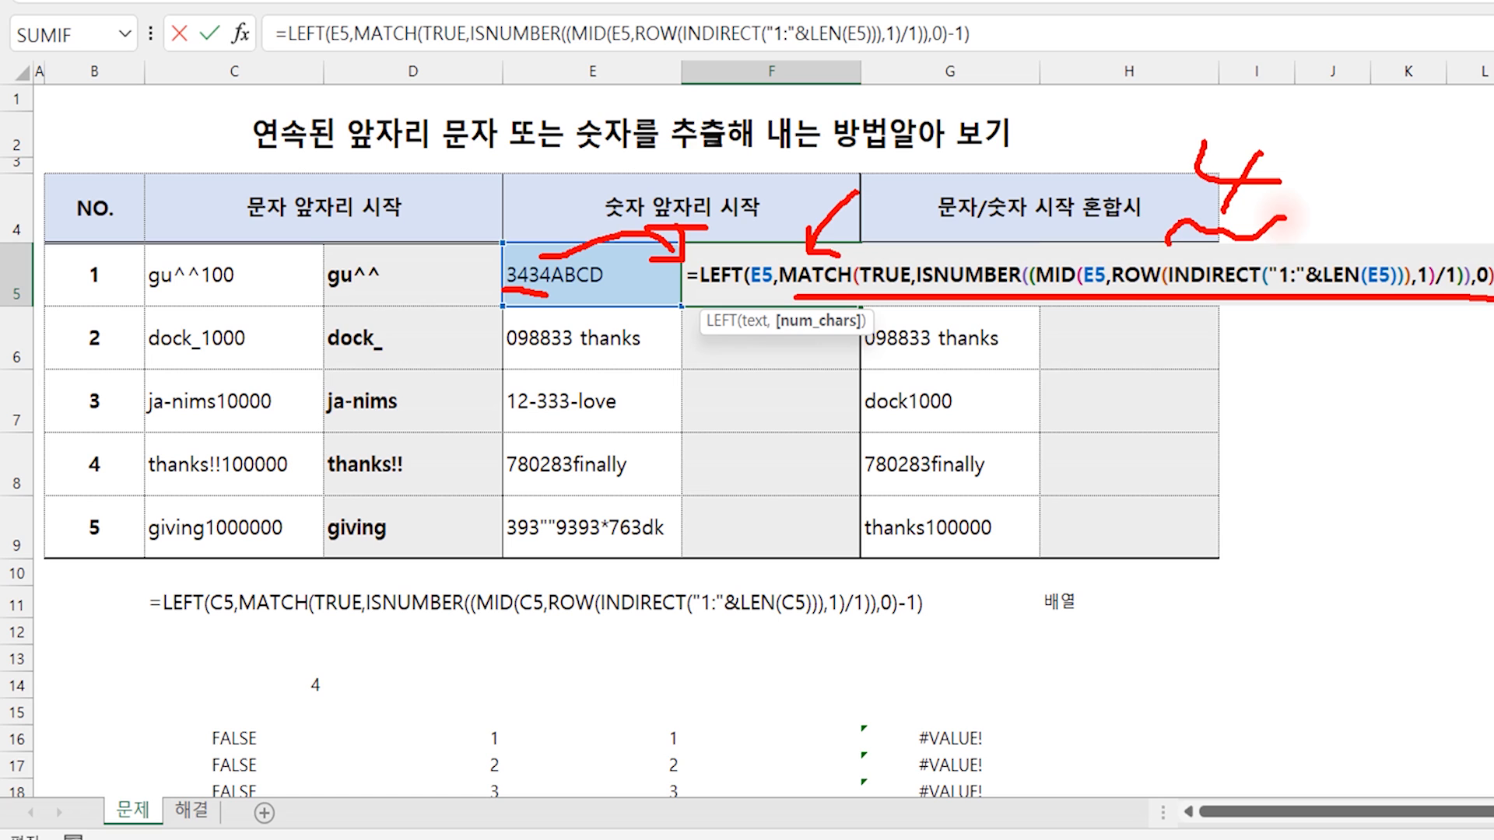
key(e)
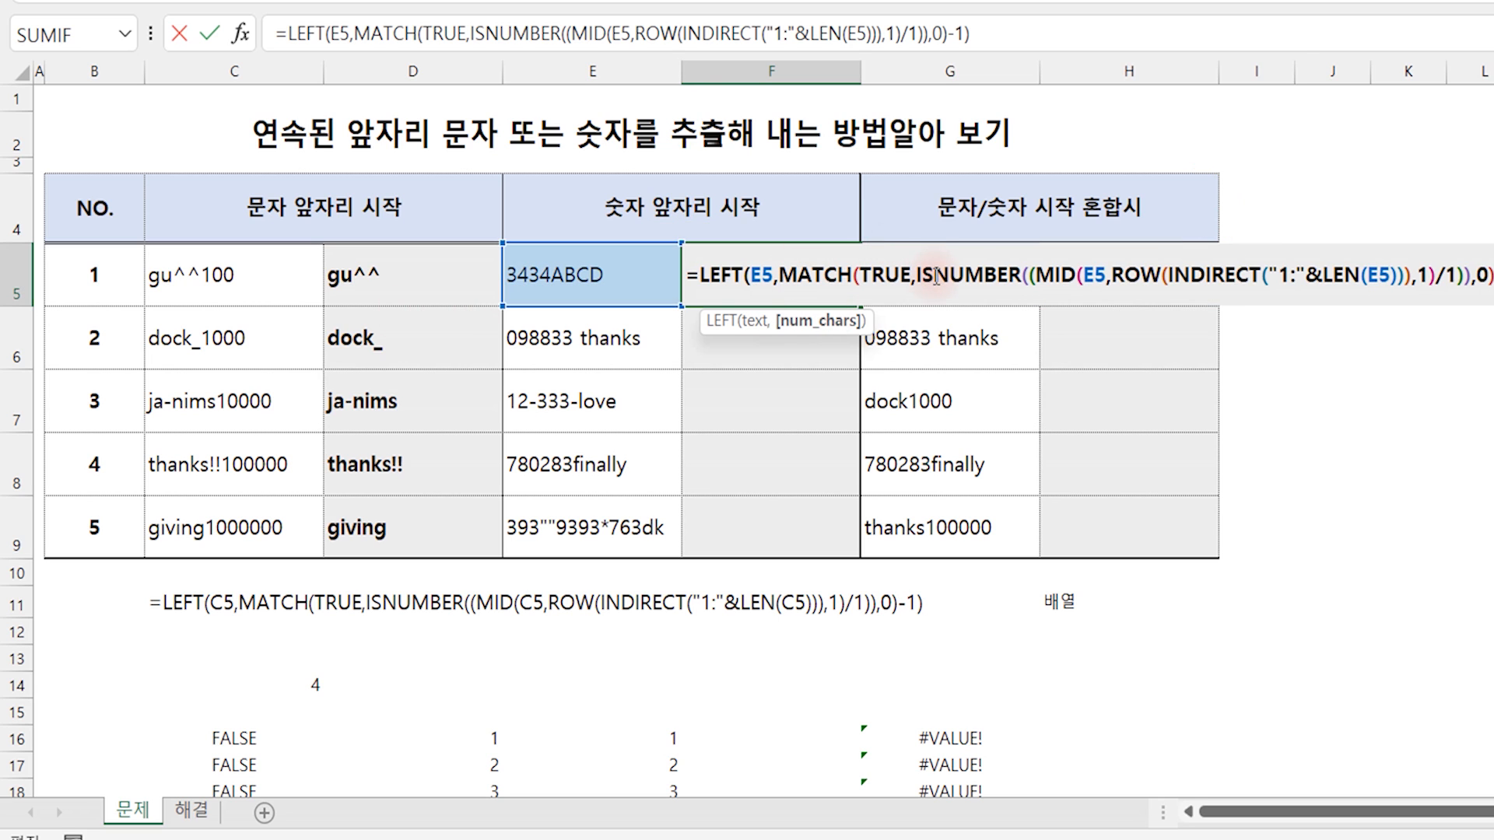
- Replace ISNUMBER with ISERROR in F5's formula and commit it
click(935, 276)
key(Delete)
key(Delete)
key(Delete)
key(Delete)
key(Delete)
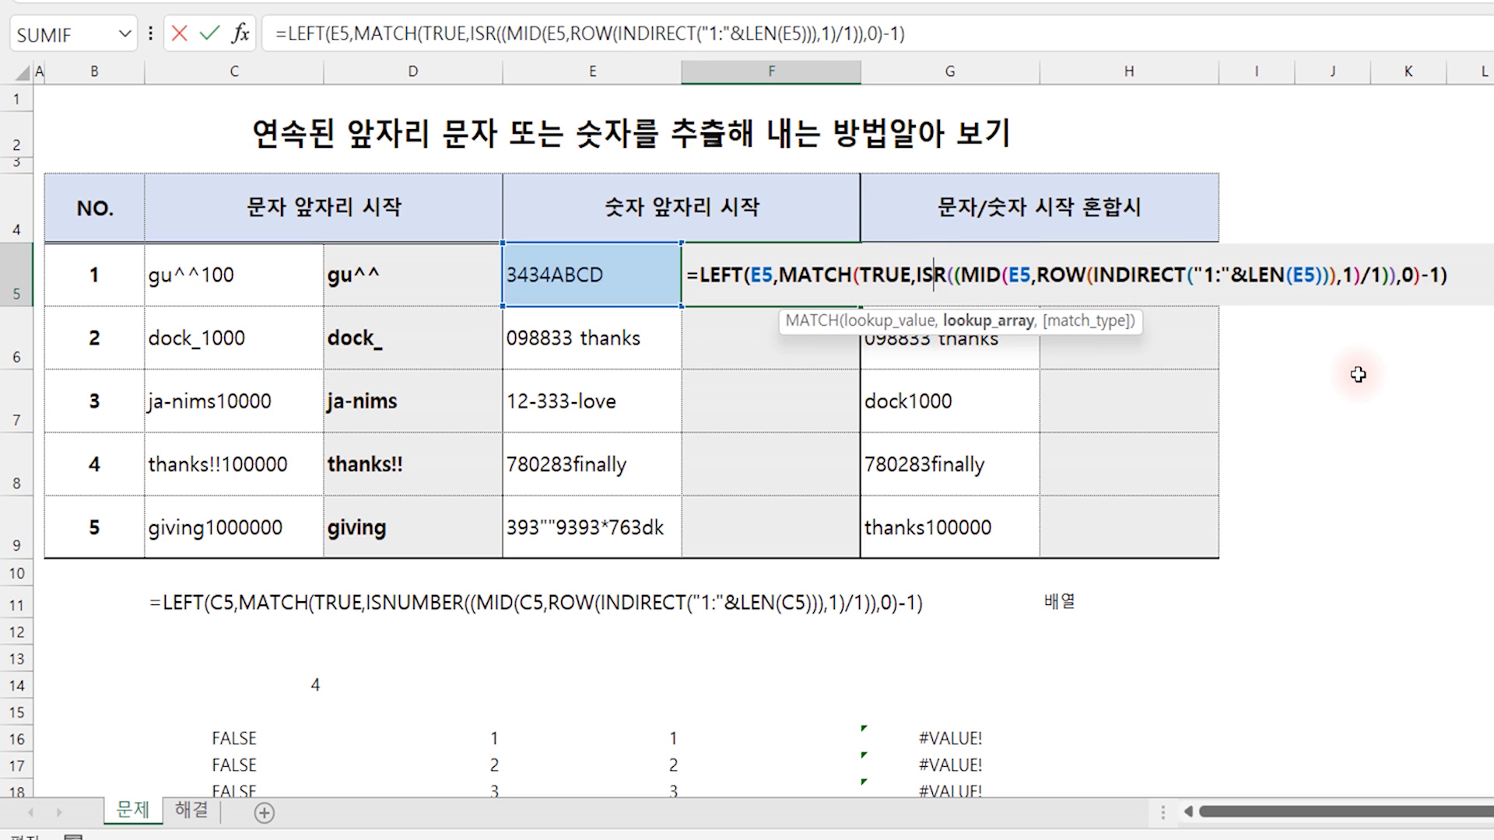
key(Delete)
text(ㄷ)
key(BackSpace)
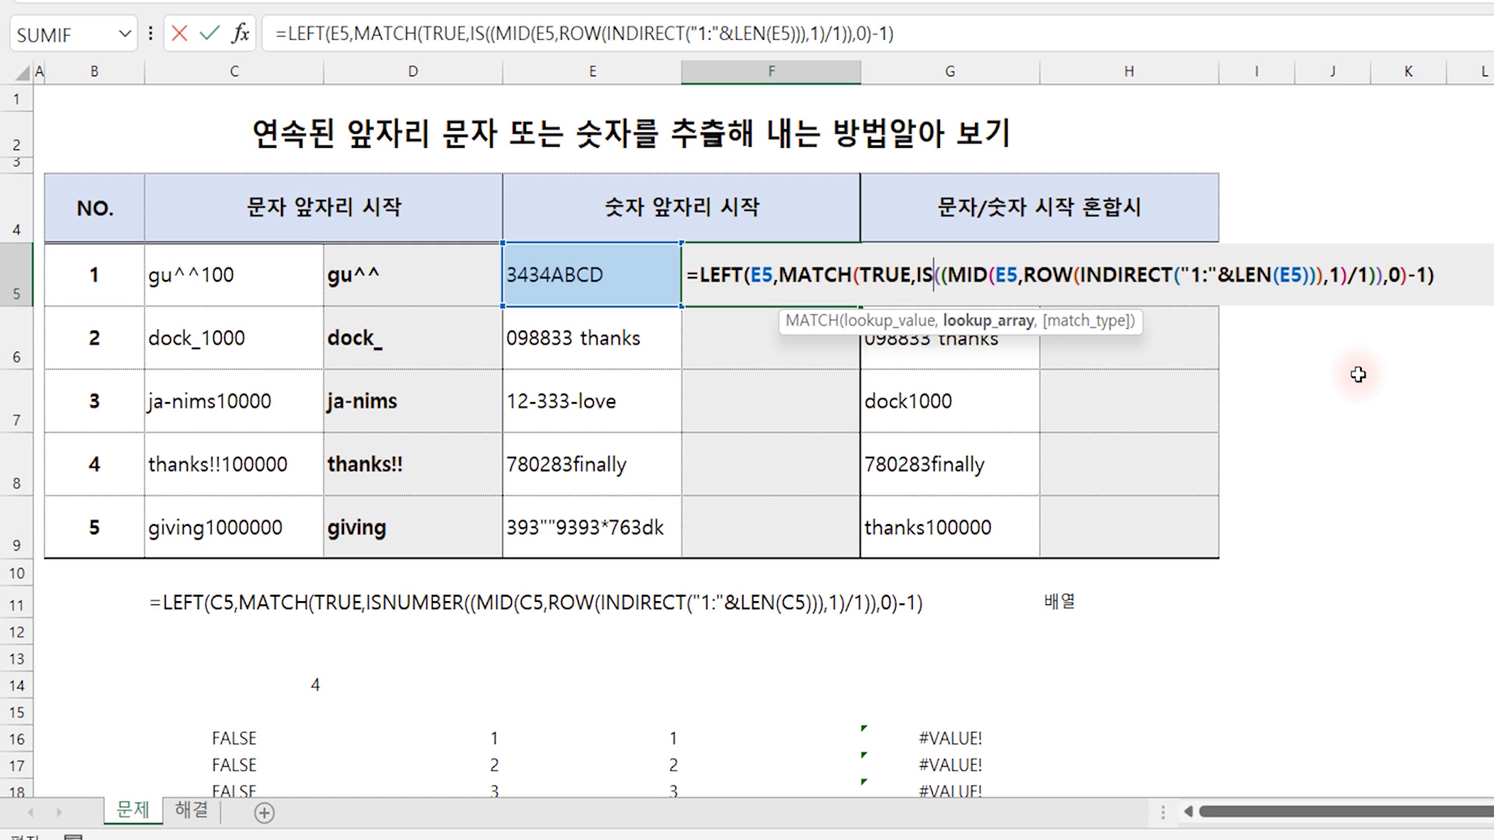
text(e)
key(BackSpace)
text(ERROR)
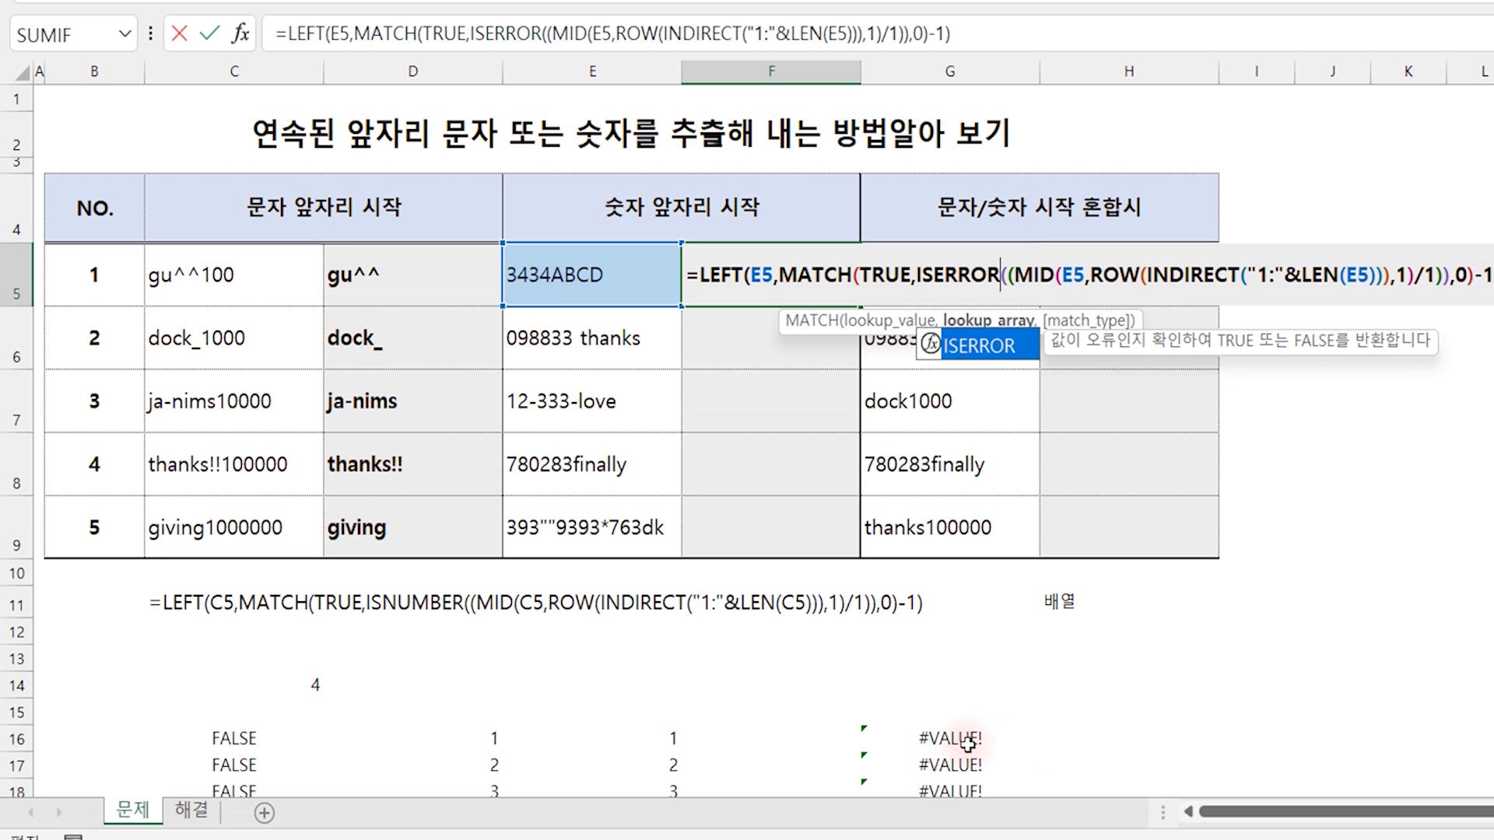
scroll(975, 735, down, 1)
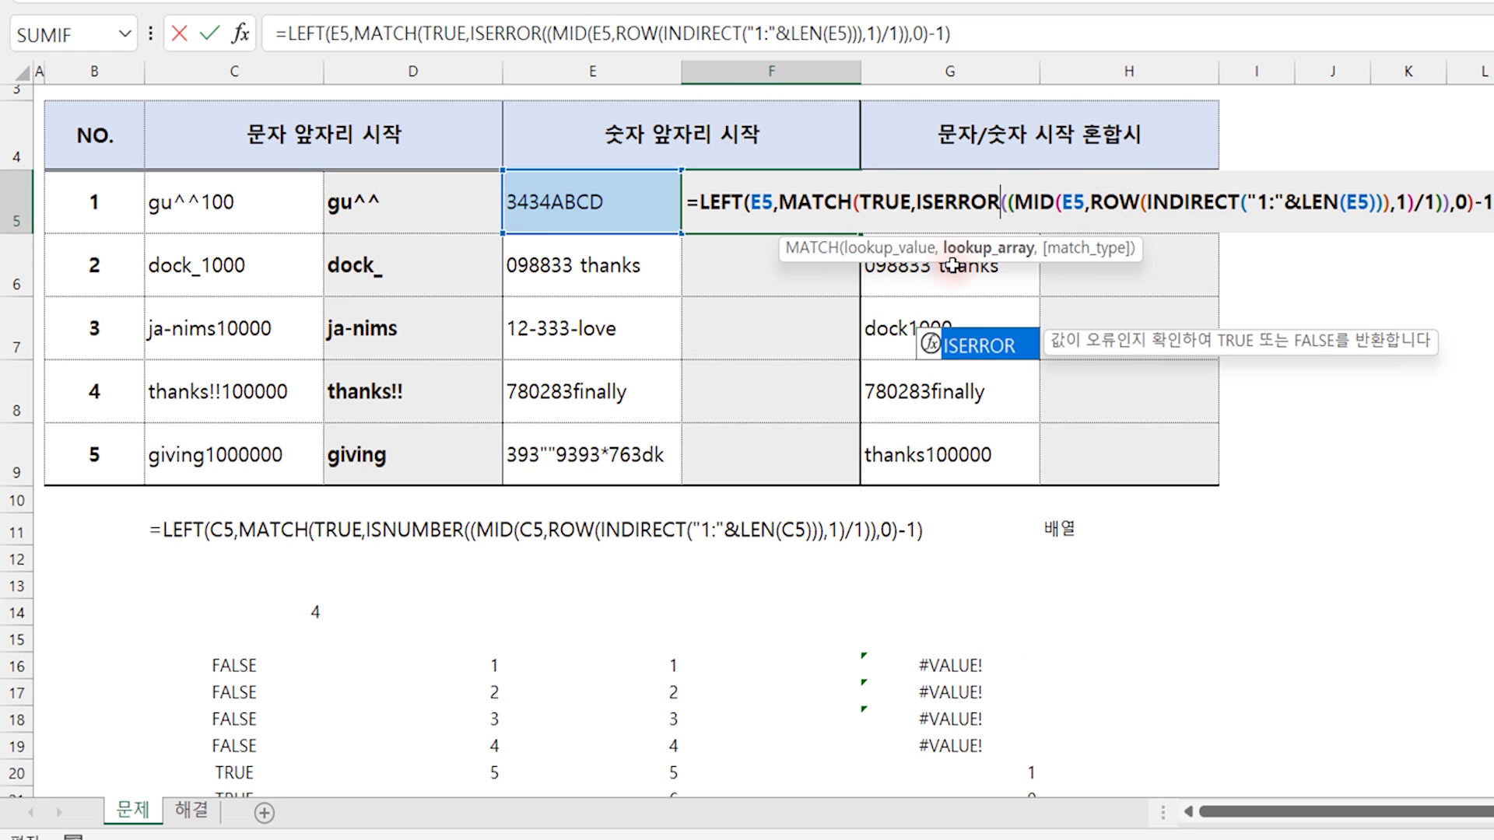
key(Return)
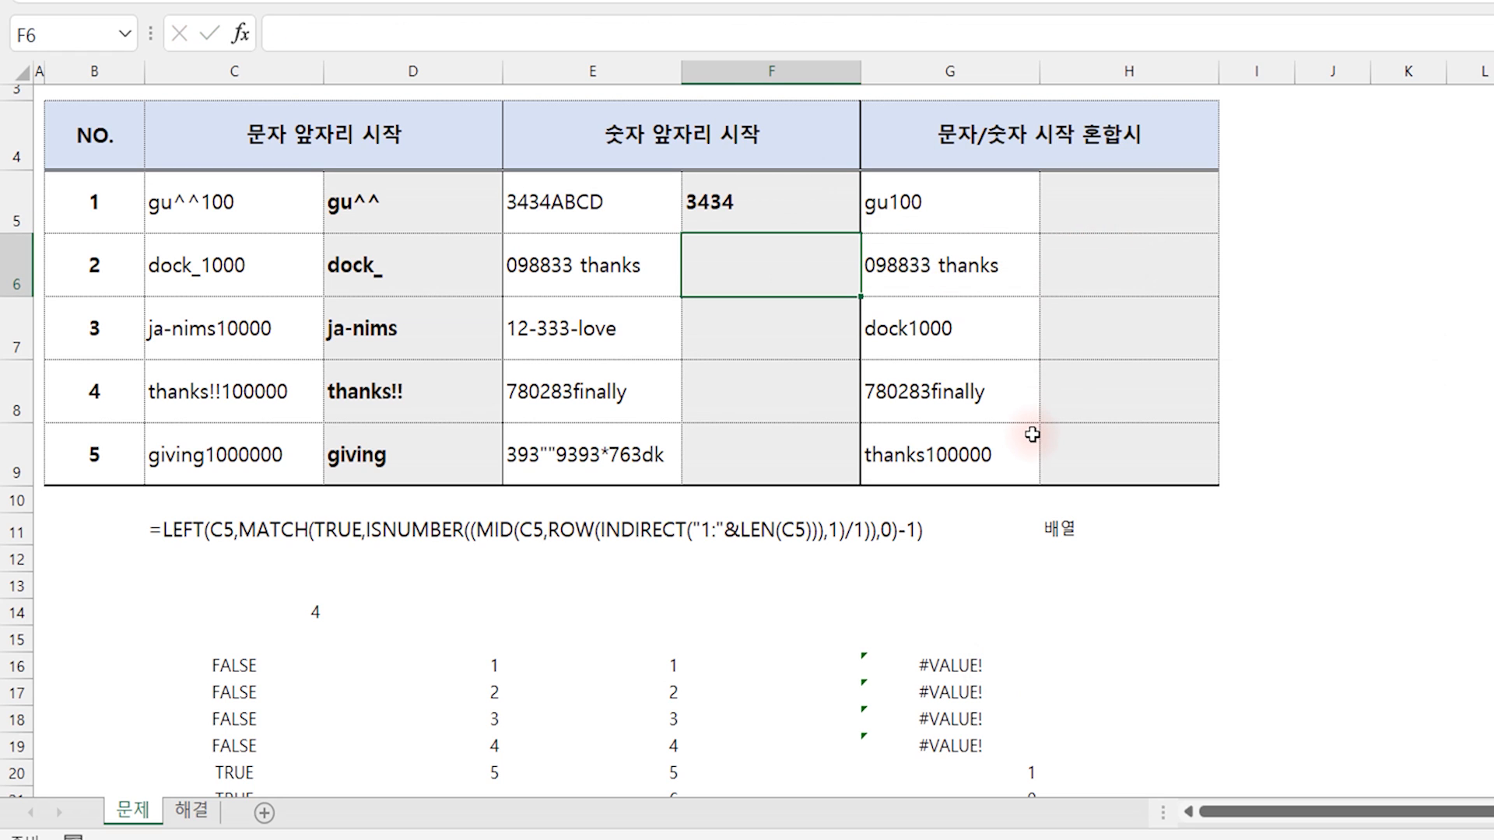
- Compare F5's ISERROR formula with the MID formula in G16 and the ISNUMBER formula in C16
click(758, 197)
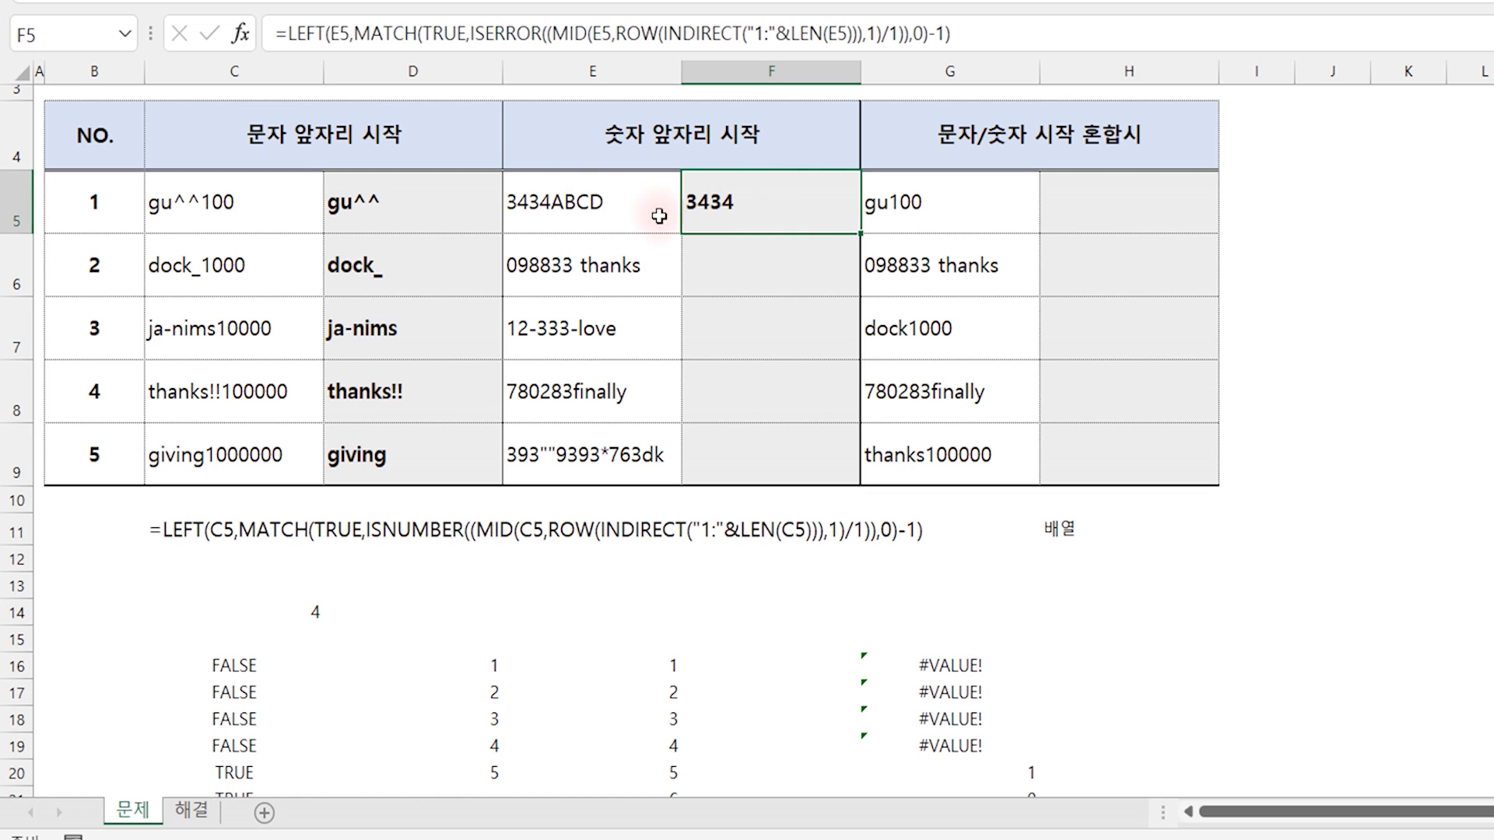
click(941, 676)
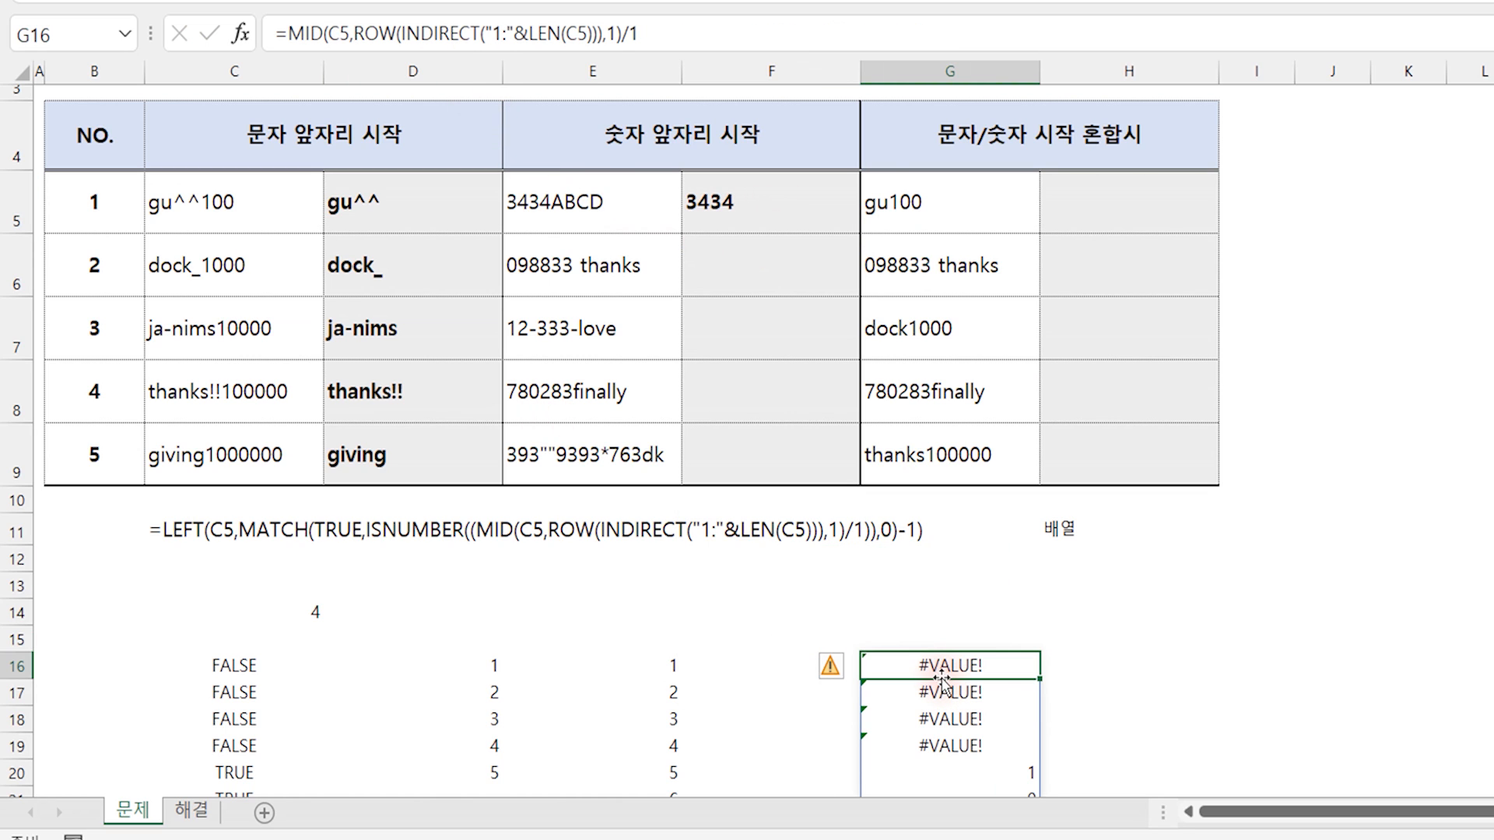
click(231, 671)
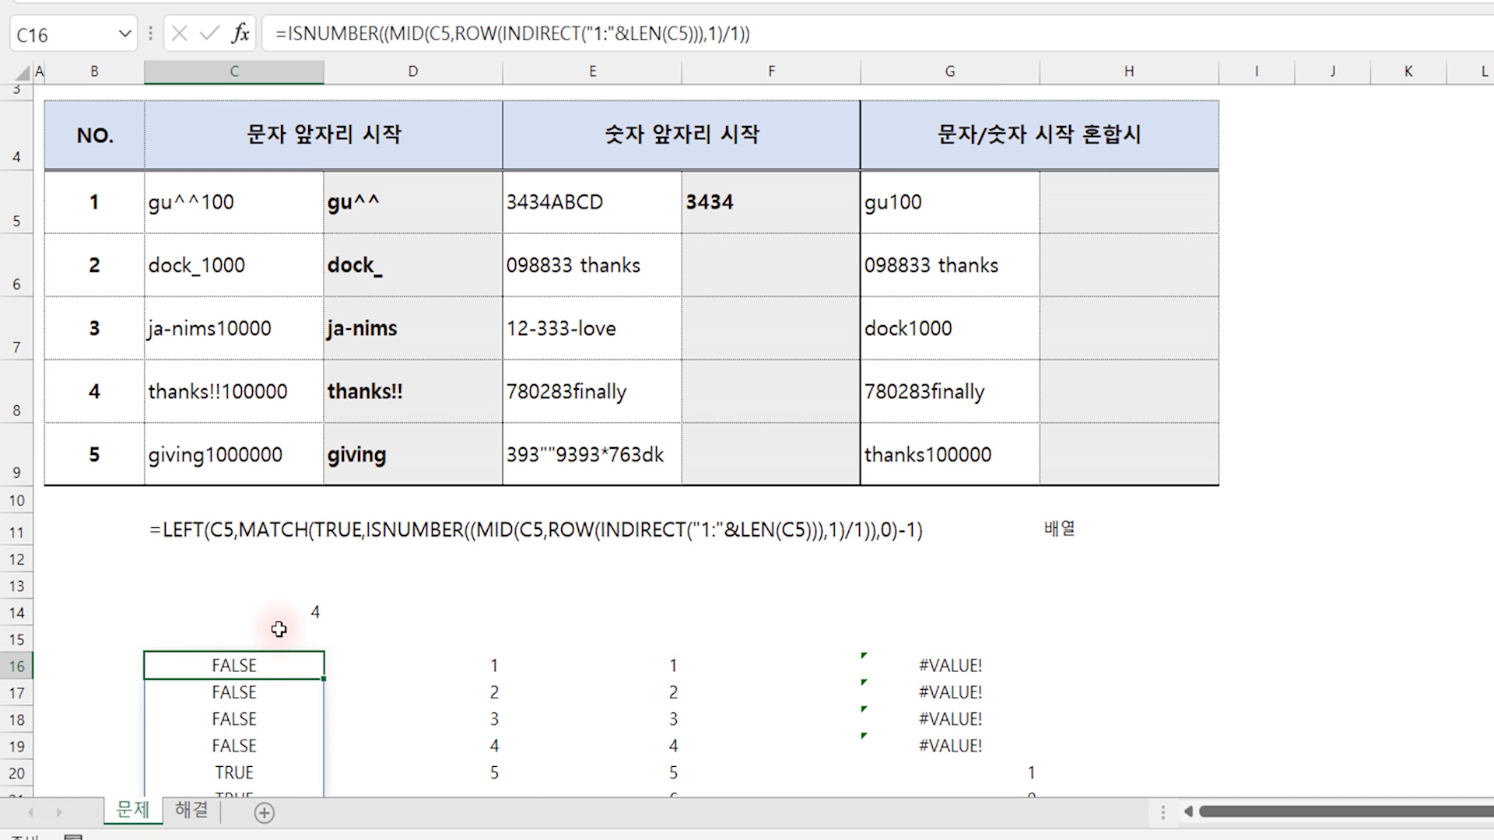
- Replace ISNUMBER with ISERROR in C16's formula, commit it and check the spilled results below
double_click(264, 667)
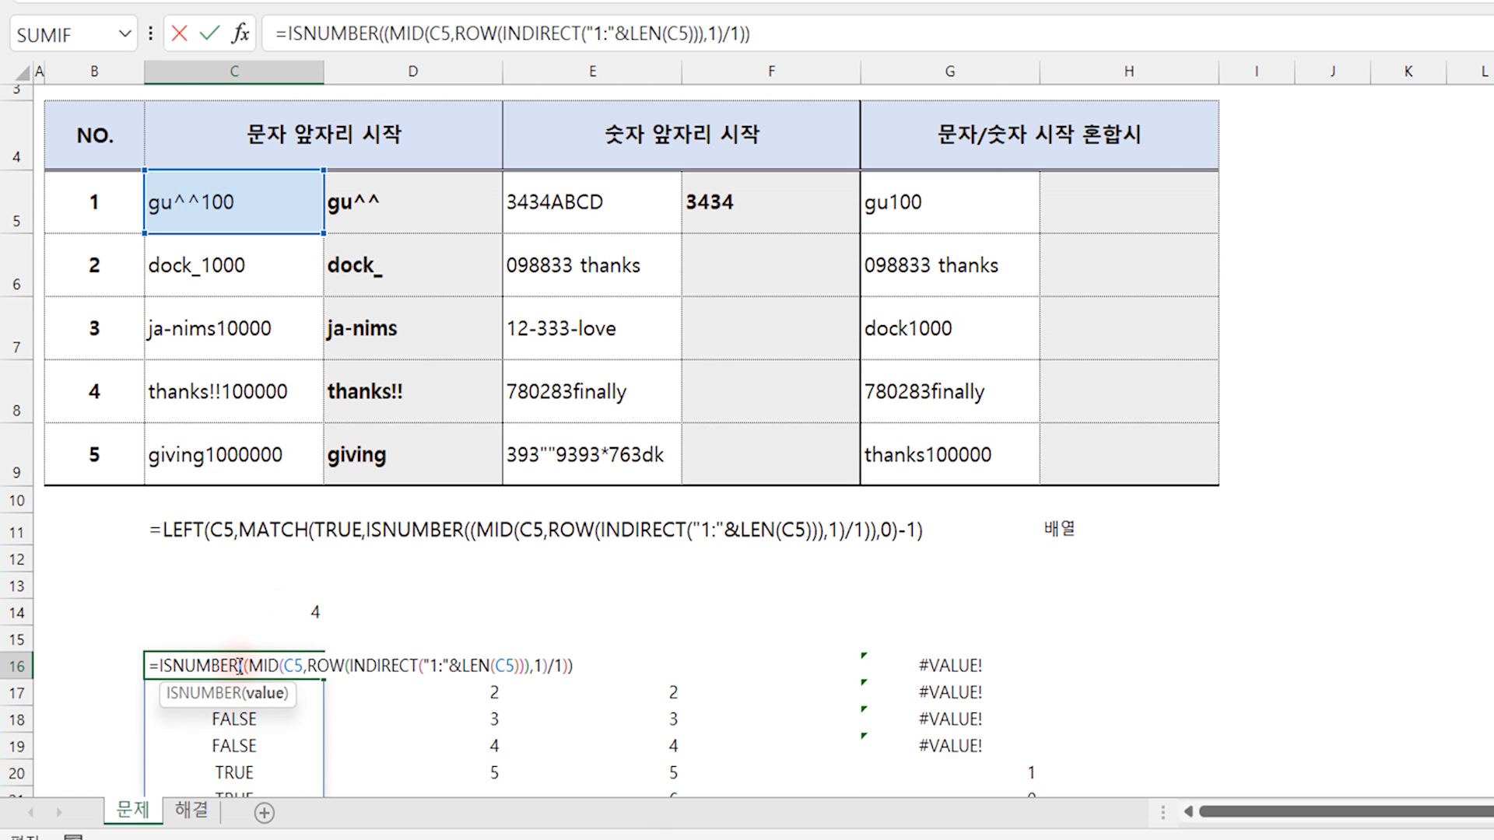
key(BackSpace)
key(BackSpace)
key(BackSpace)
key(BackSpace)
key(BackSpace)
key(BackSpace)
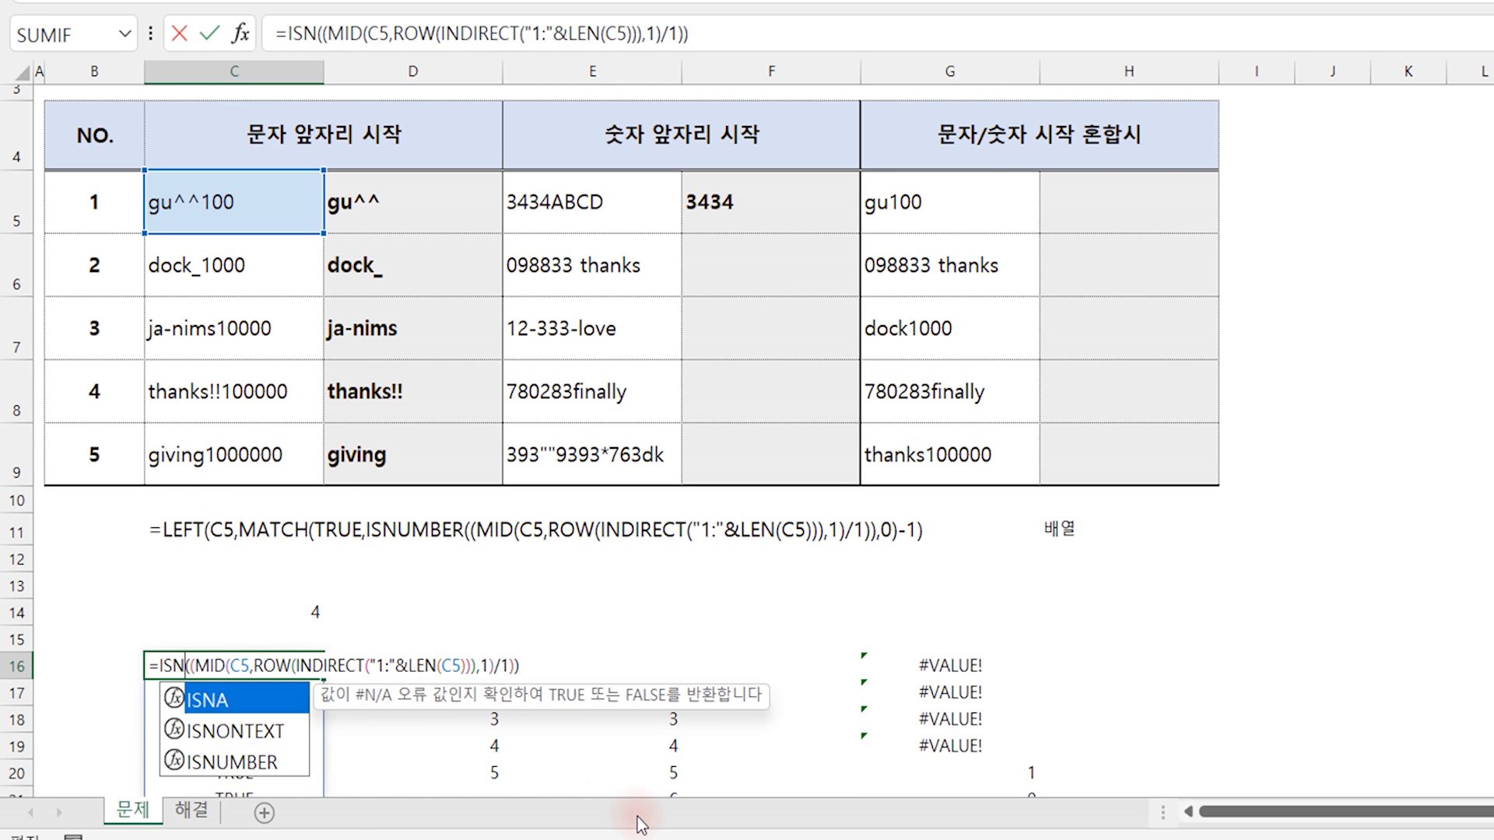
text(er)
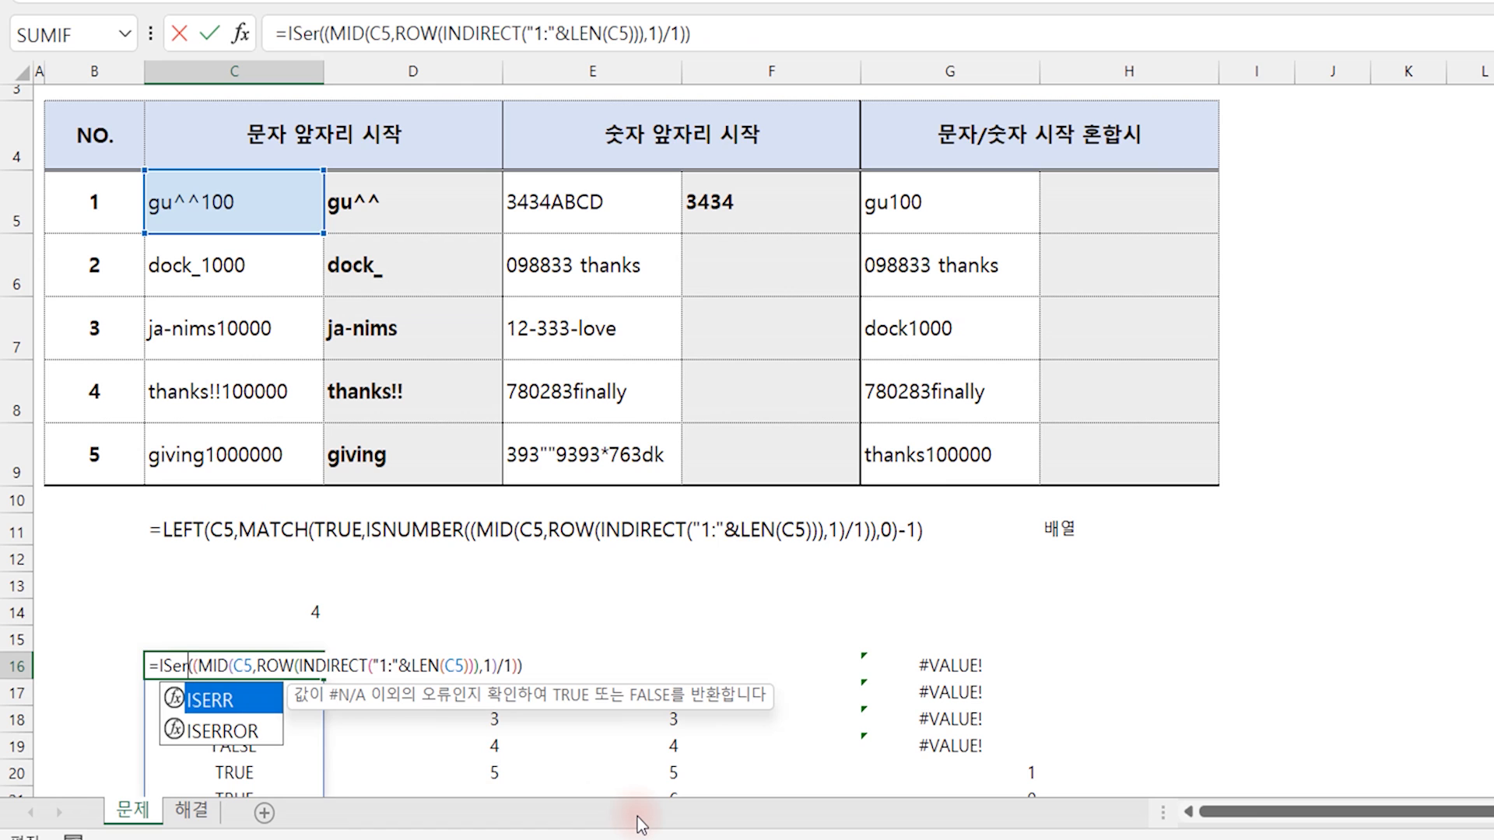
key(Down)
key(Tab)
key(Return)
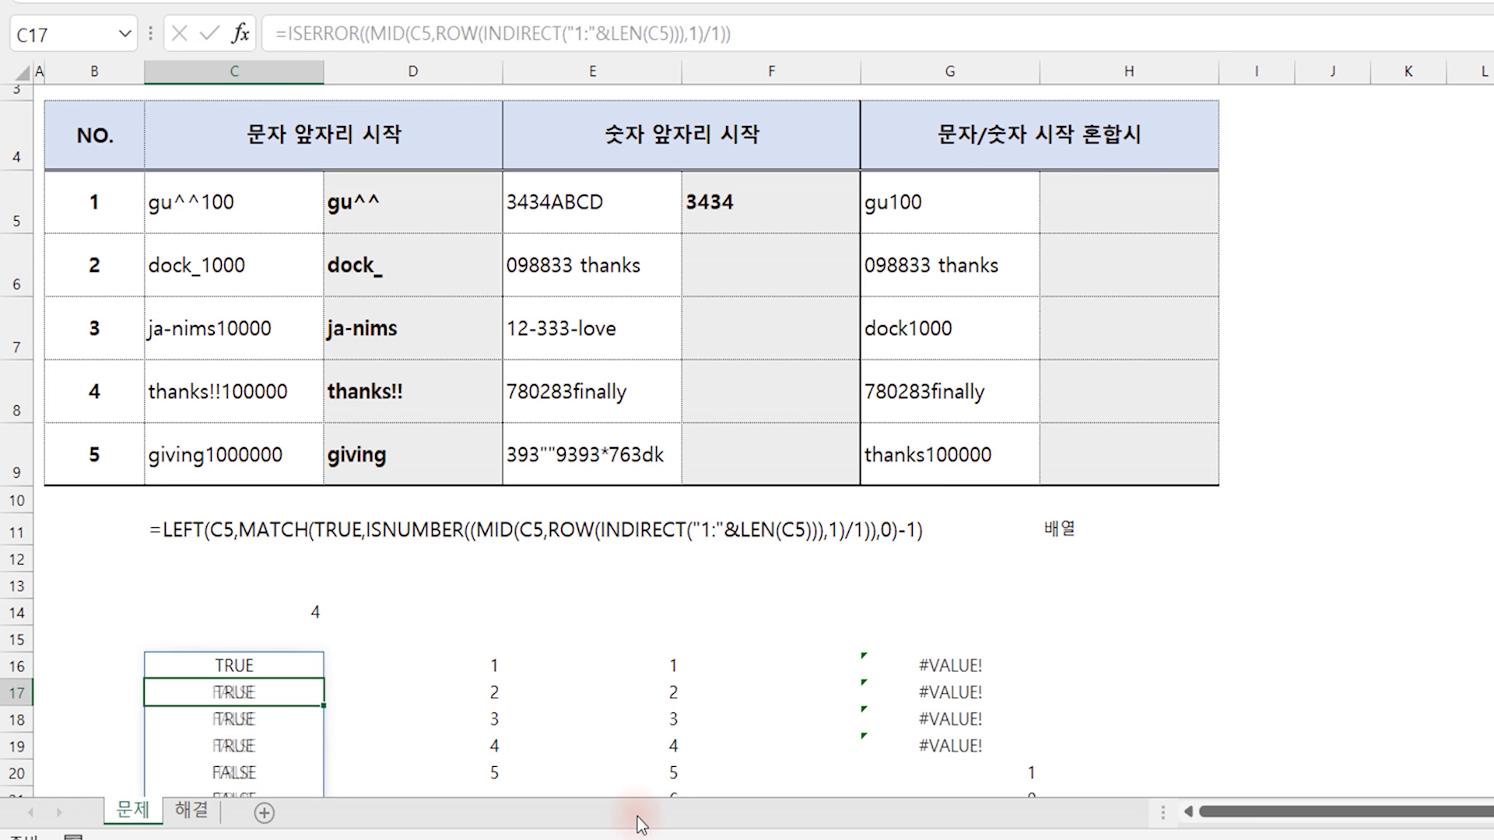
key(Up)
click(264, 775)
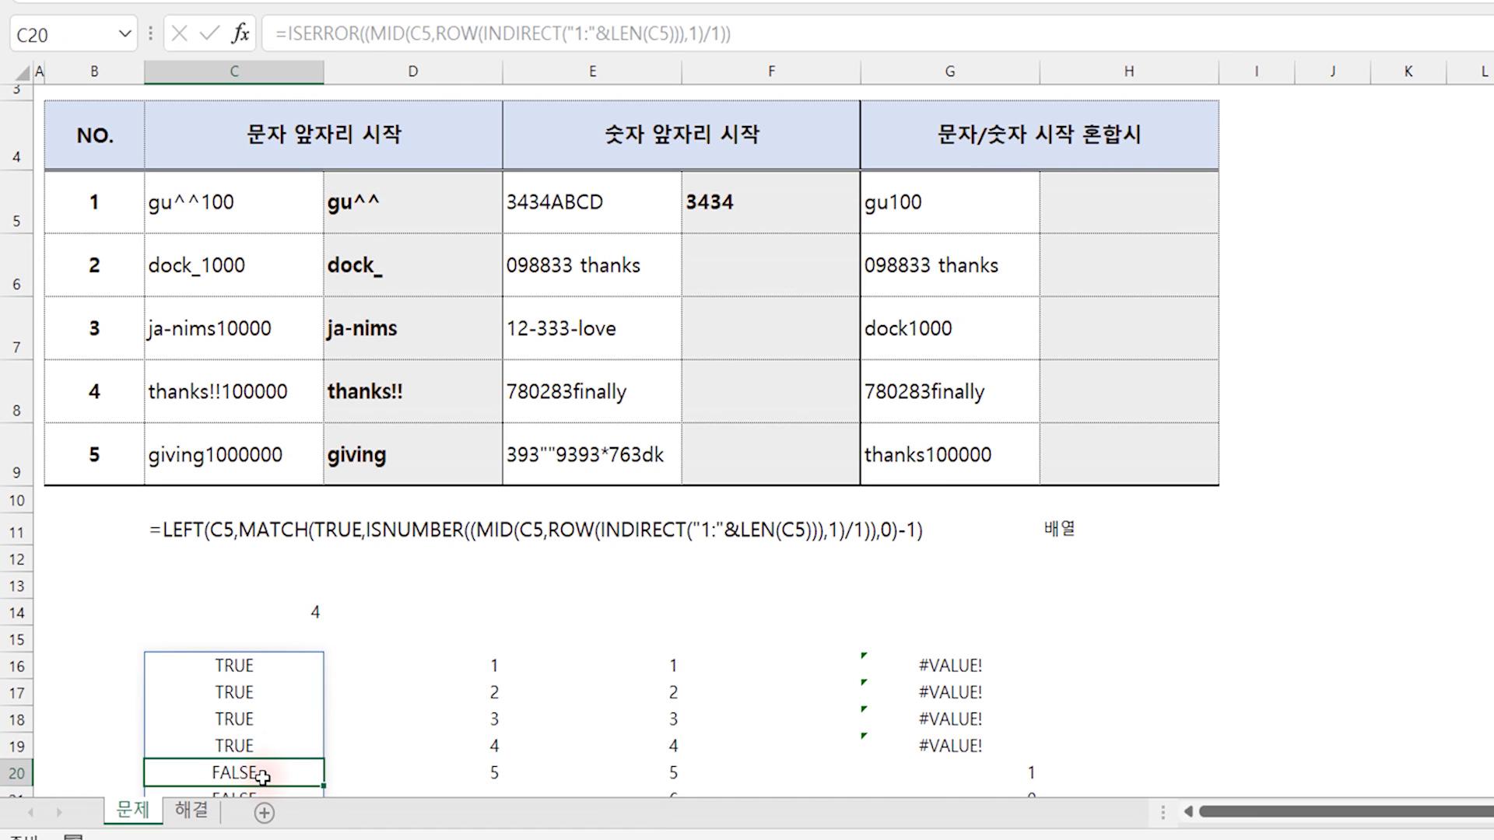
- Repoint both C5 references in C16's ISERROR formula to E5, commit it and check the spilled results
double_click(247, 666)
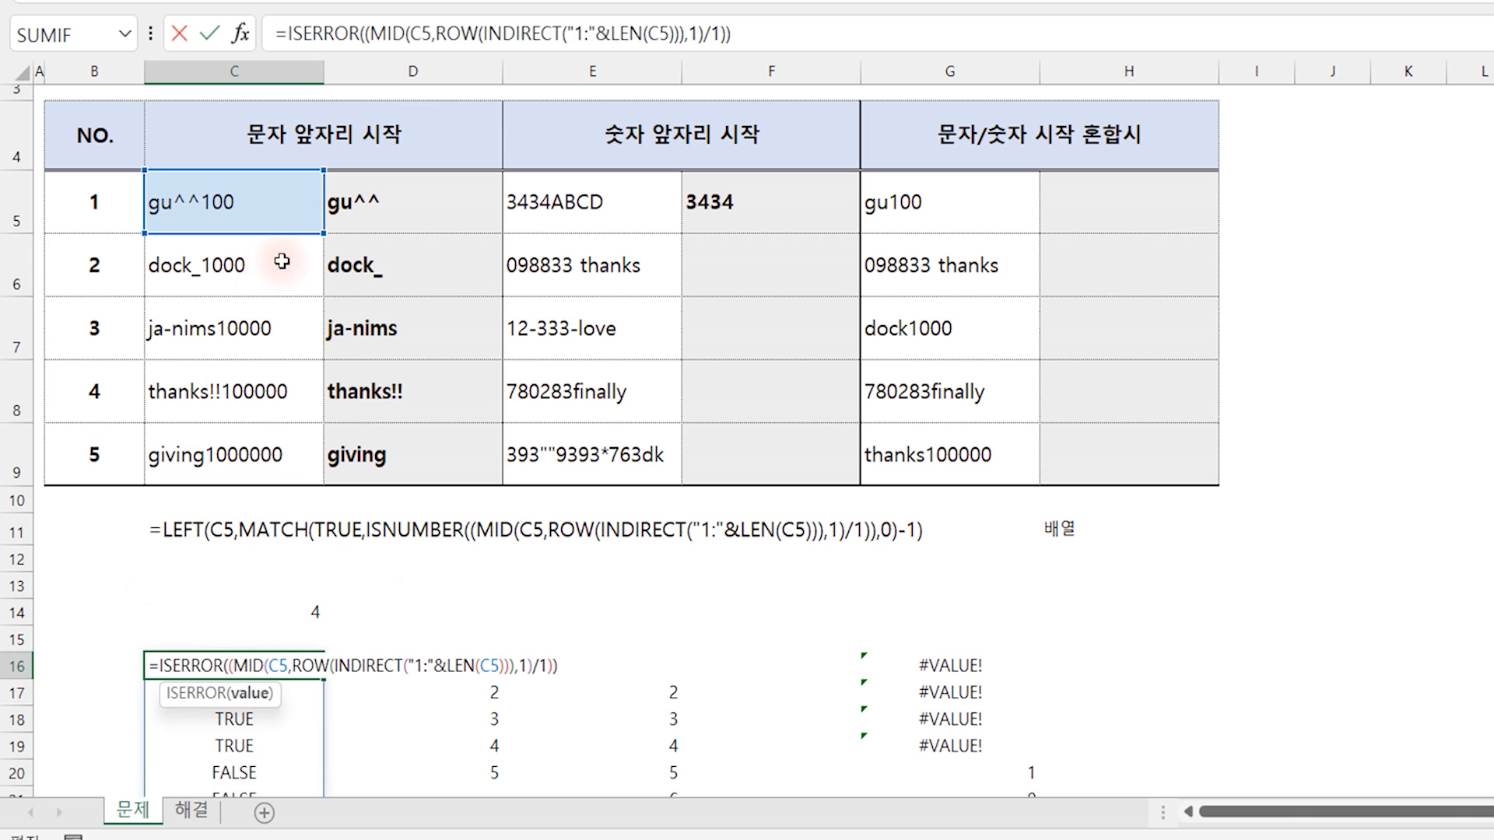
drag(280, 234, 638, 233)
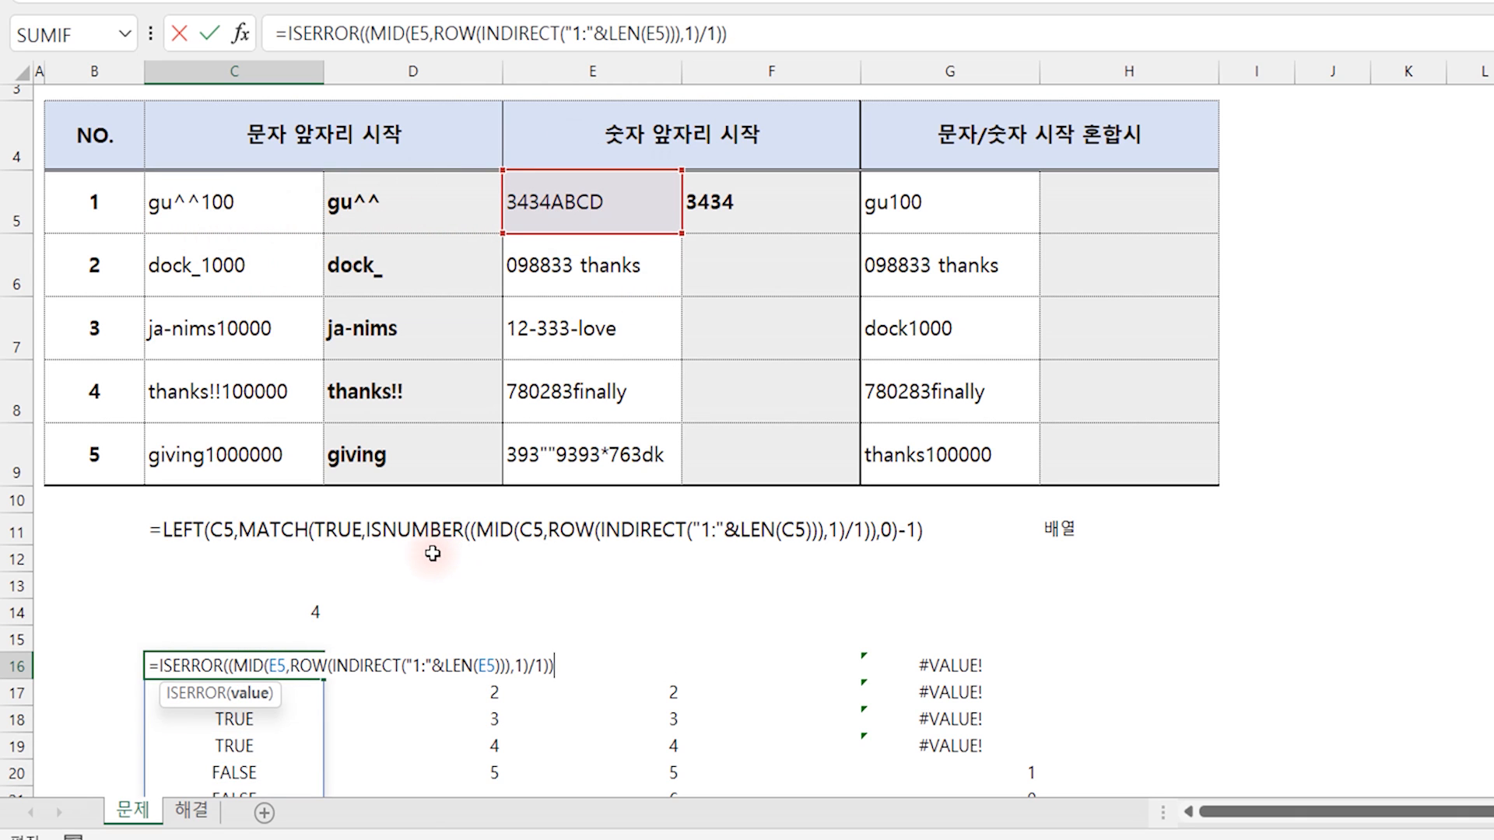
key(Return)
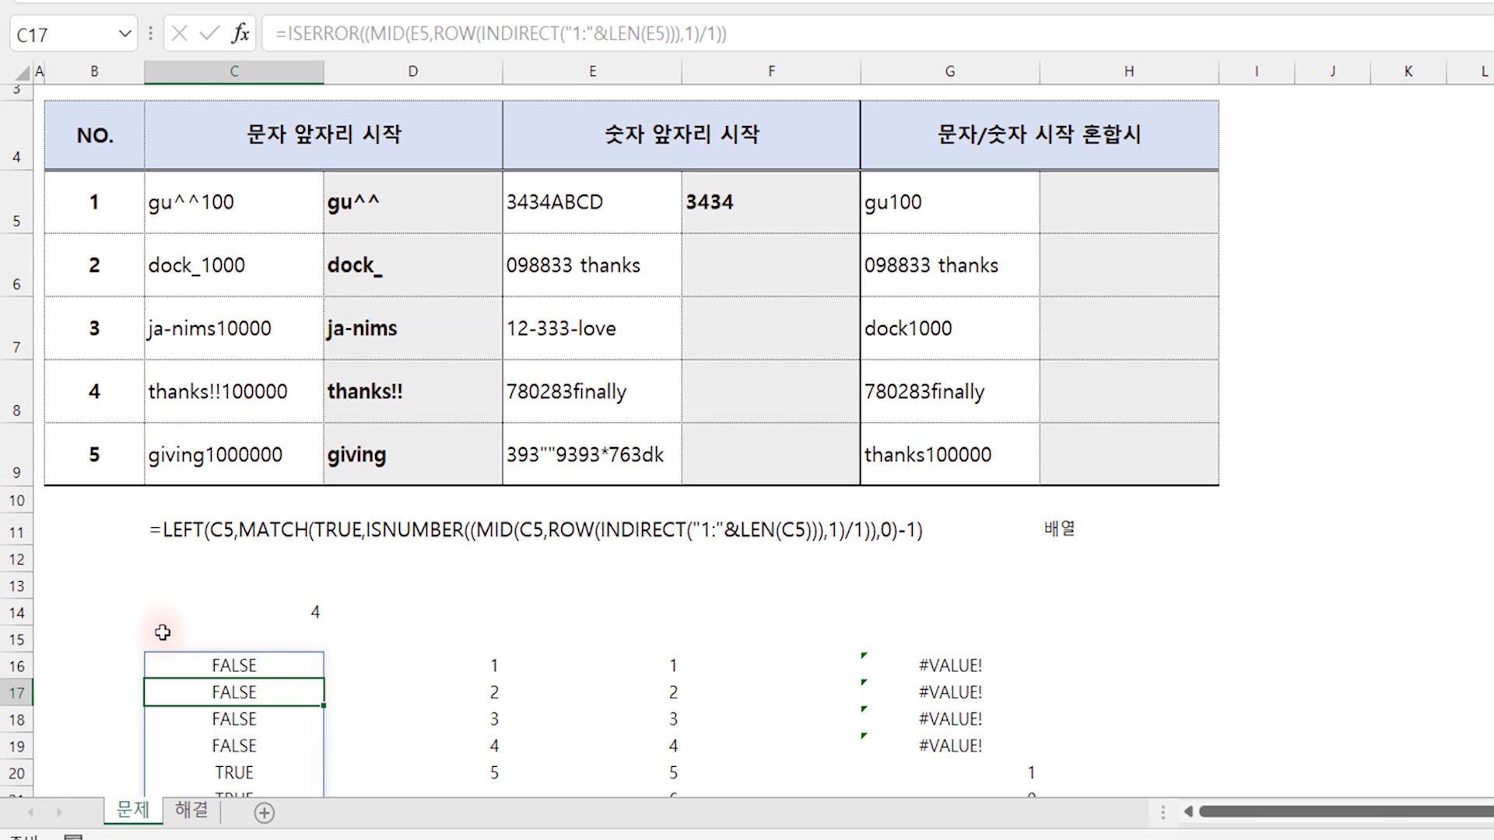
click(263, 691)
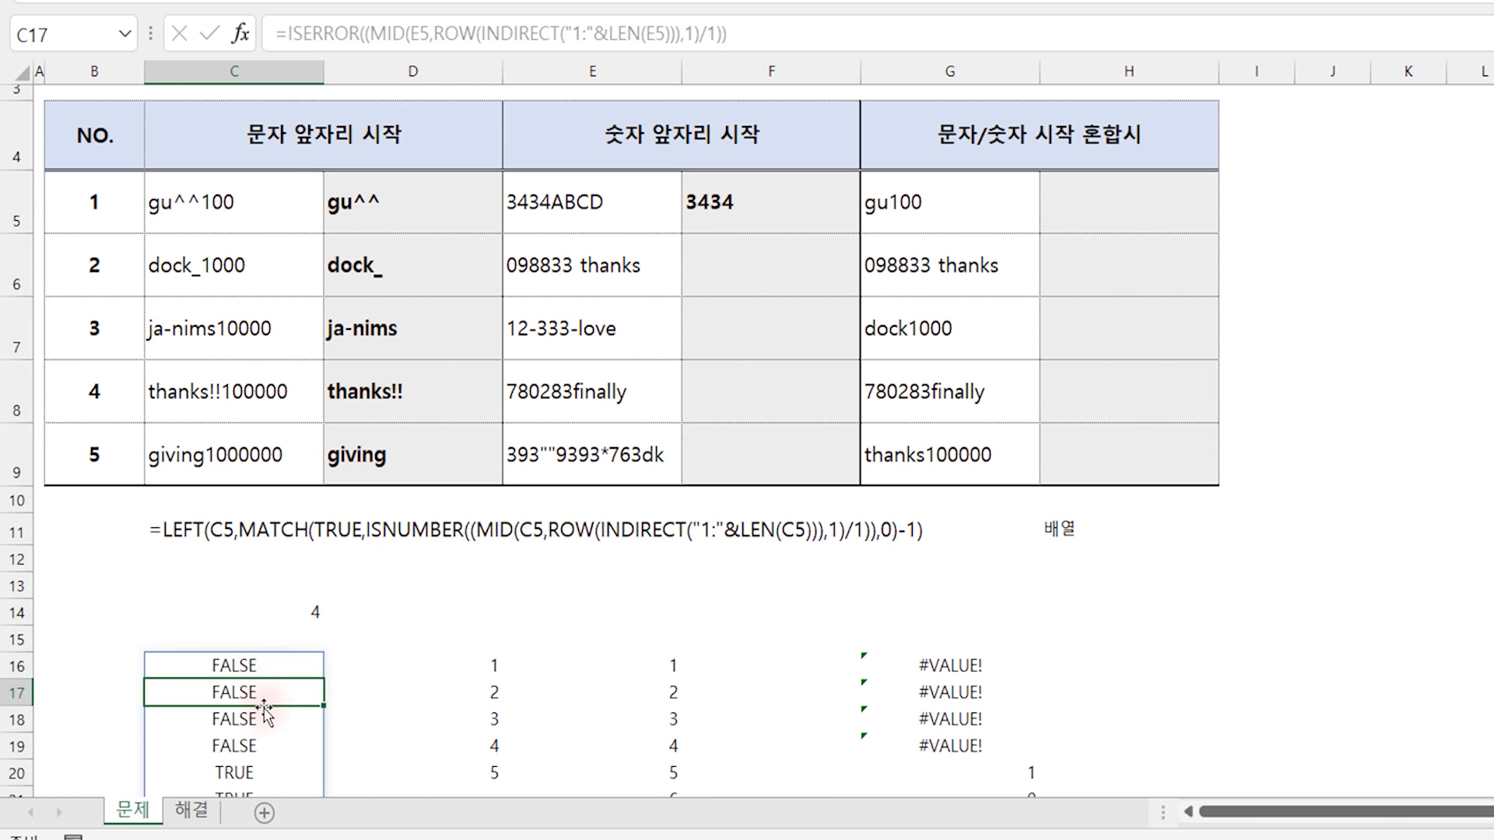
click(260, 717)
click(263, 745)
click(274, 673)
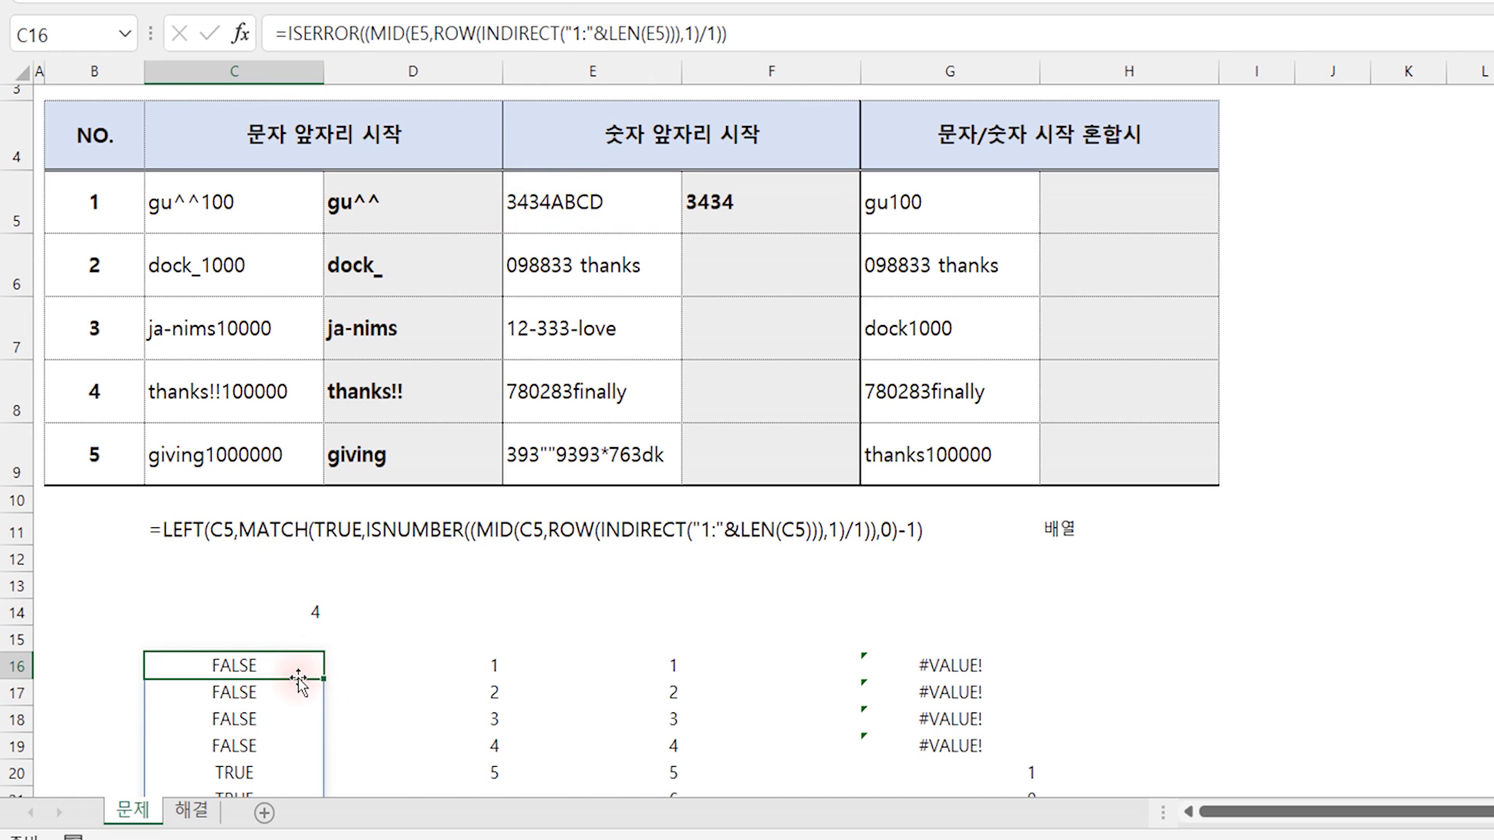
- Repoint both C5 references in G16's MID formula to E5 and commit the formula
click(928, 665)
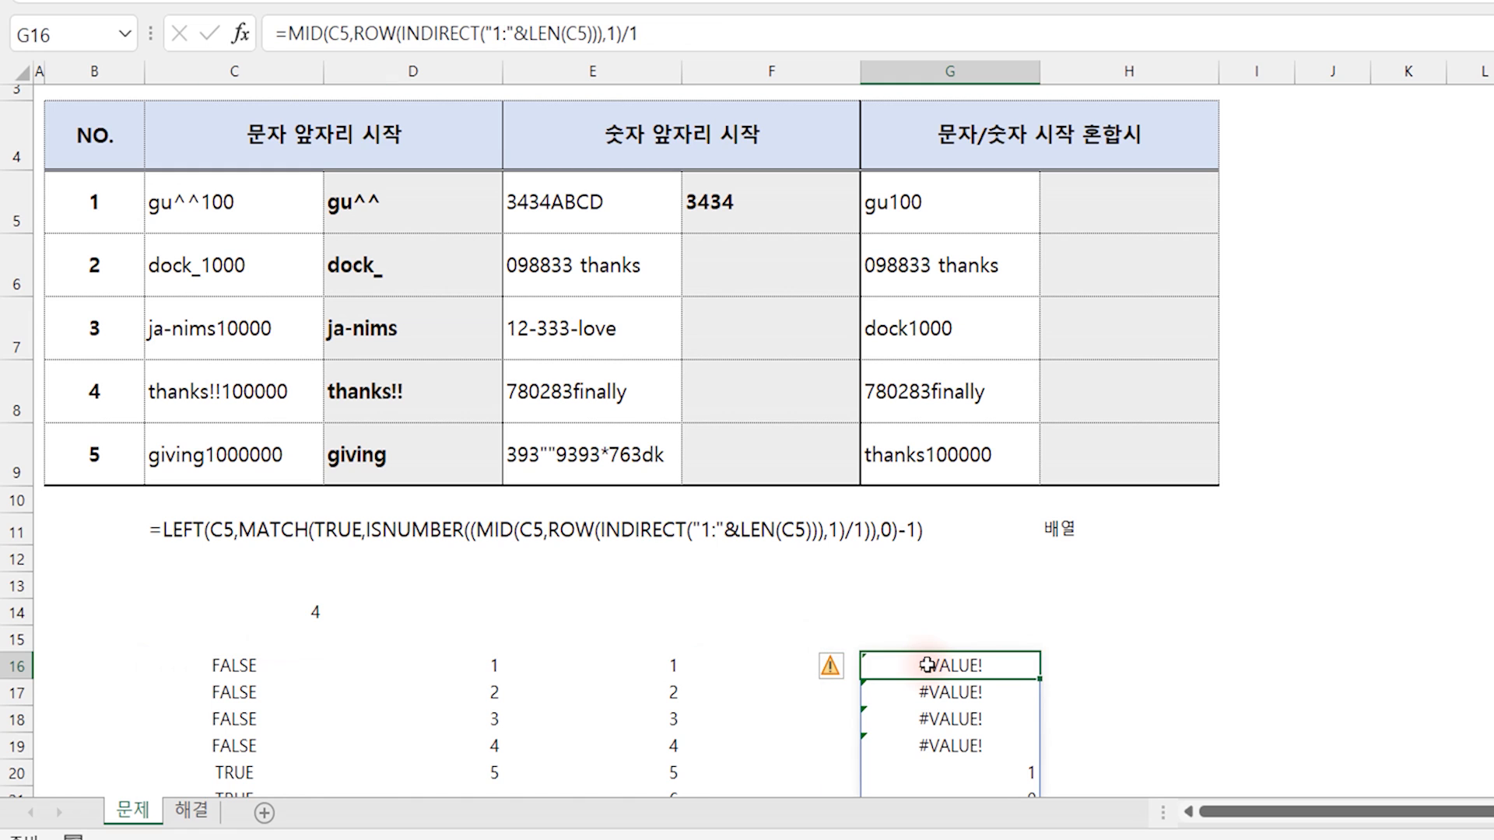
click(644, 33)
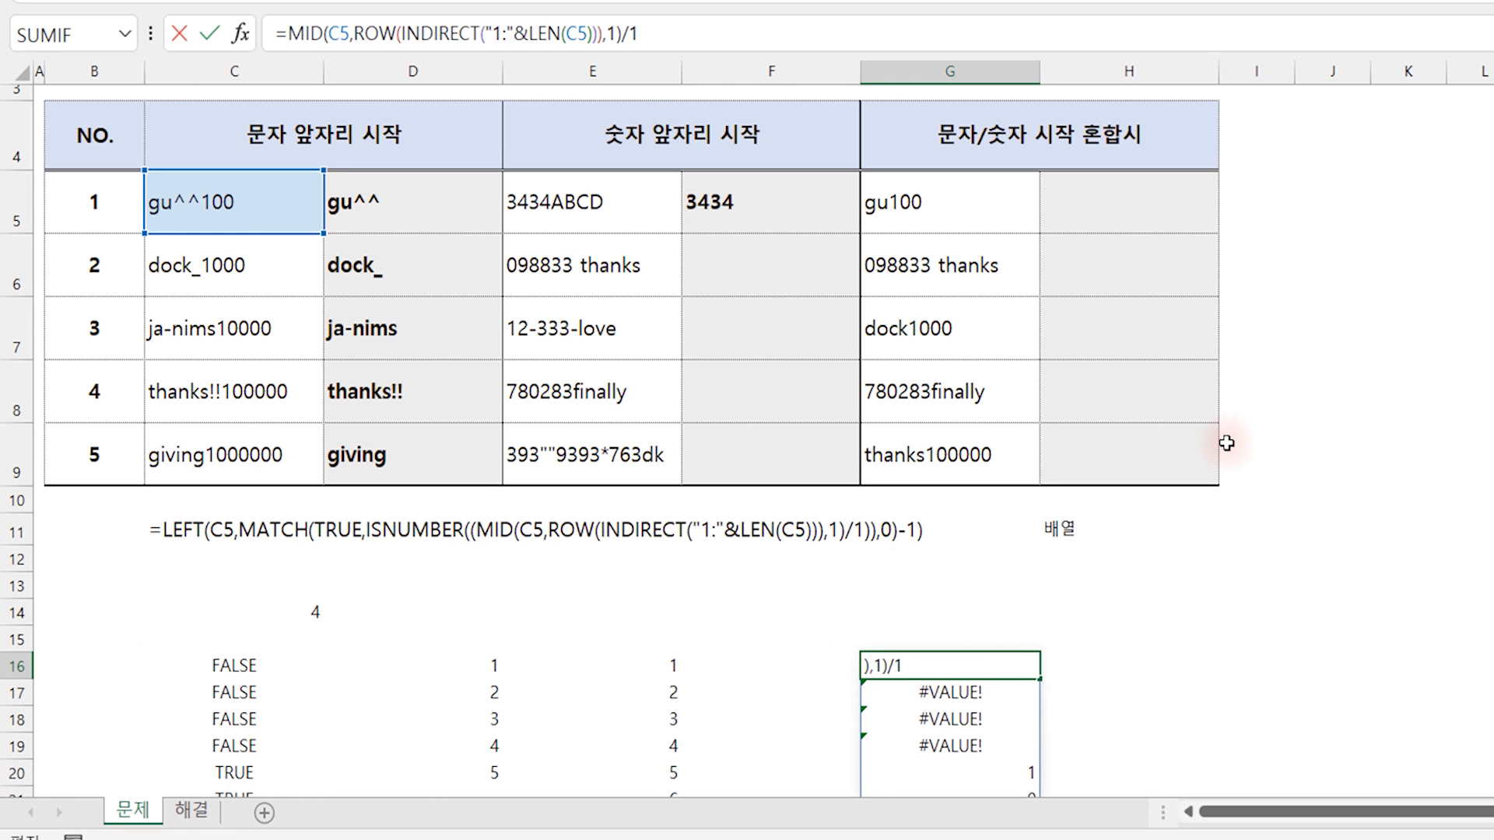
key(Escape)
double_click(957, 665)
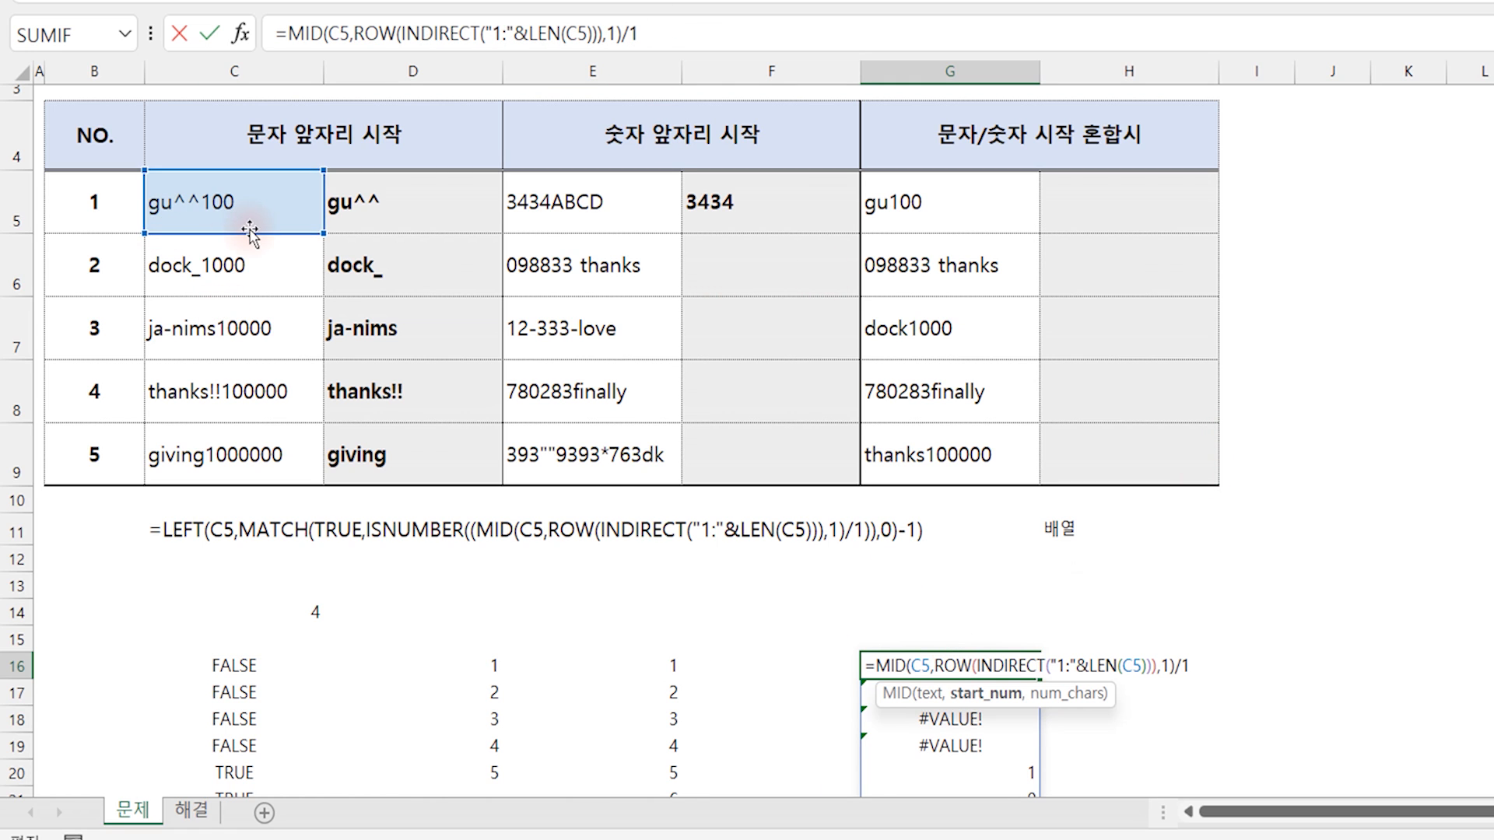
drag(340, 232, 610, 240)
key(Return)
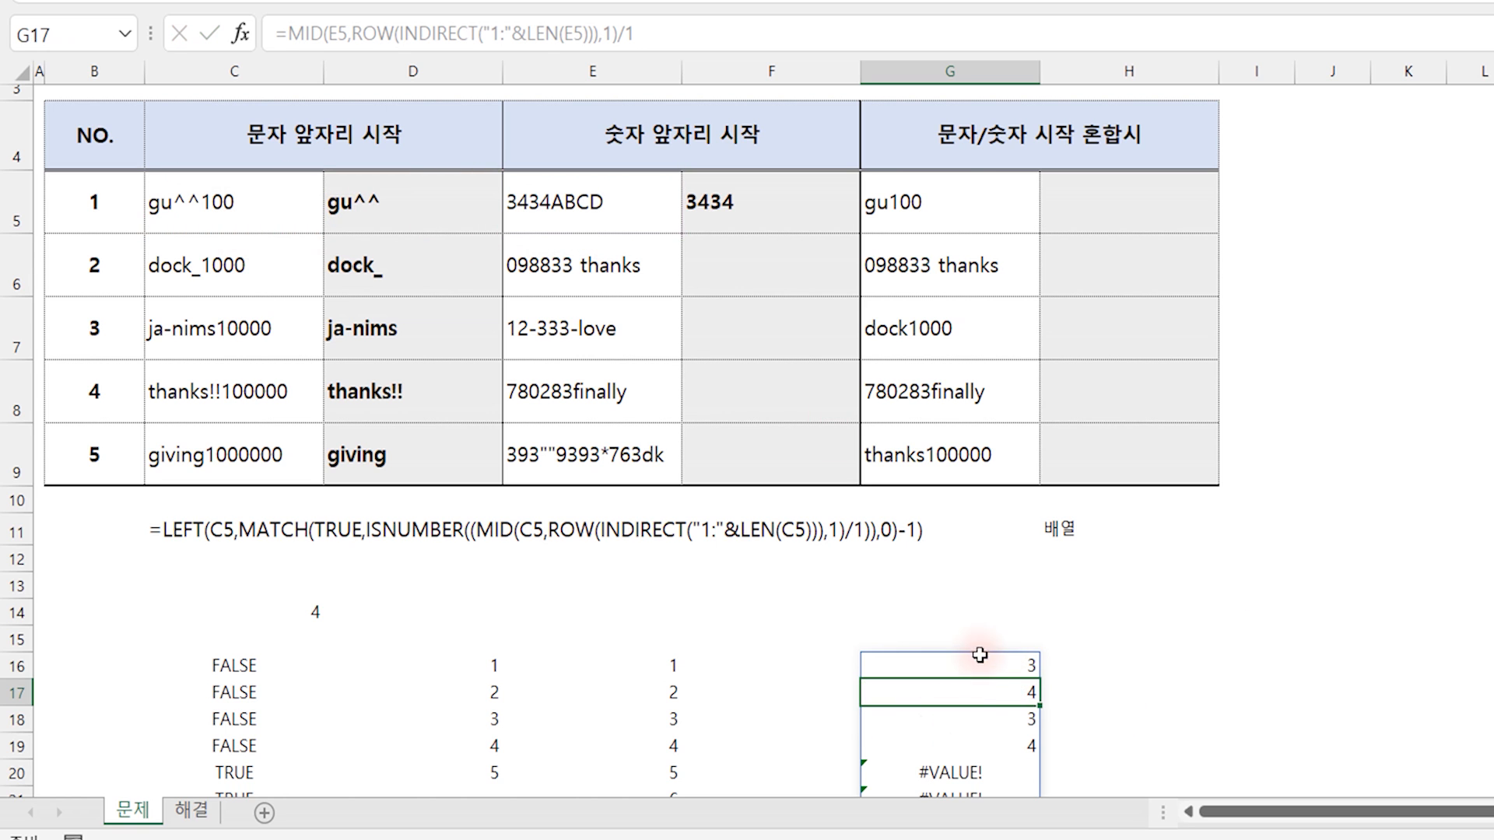
- Examine the spilled MID results in G16:G23 character by character against the source text in E5
click(985, 661)
click(983, 692)
click(983, 716)
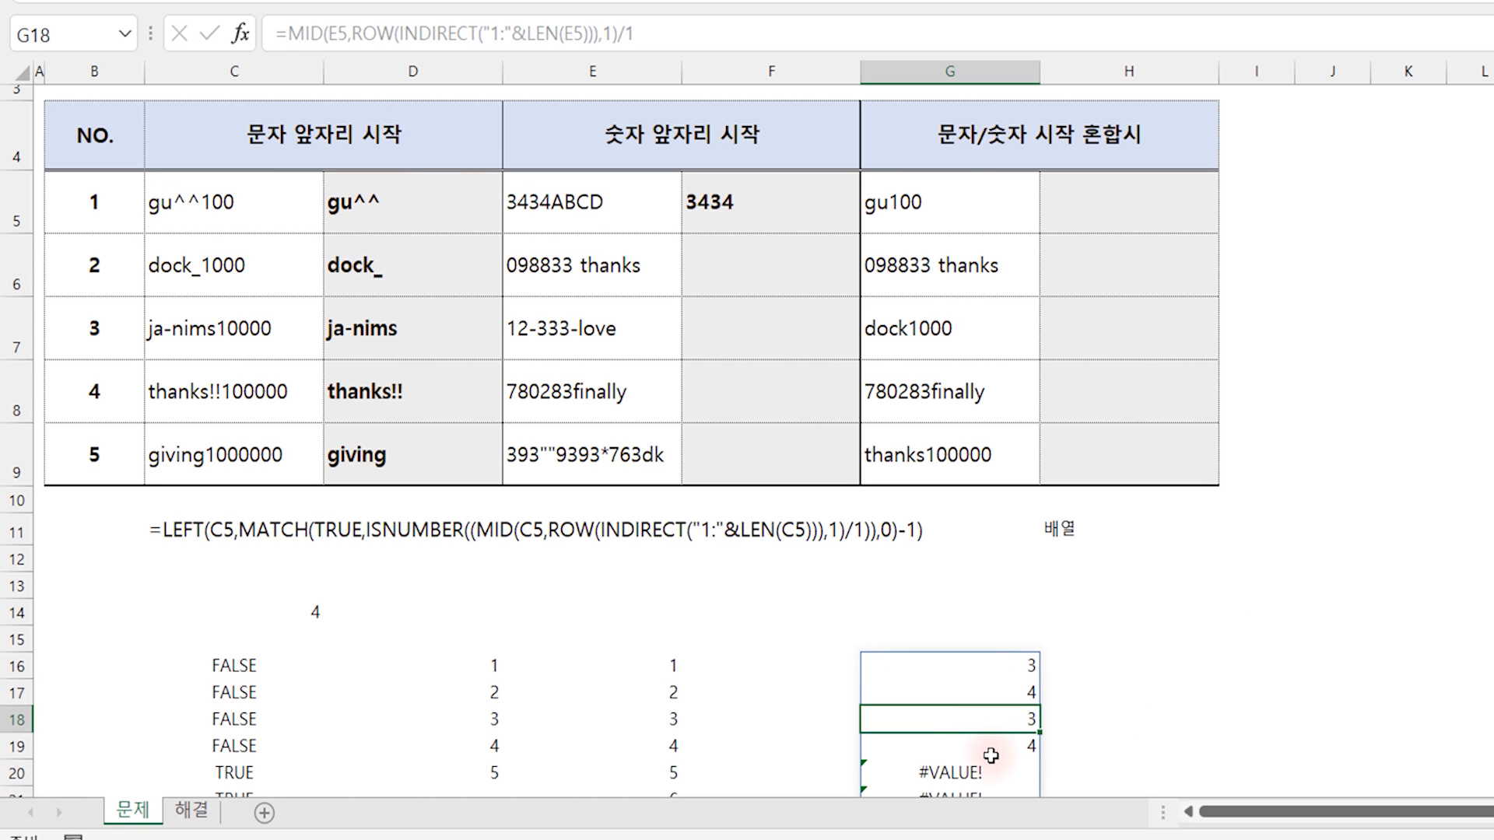
click(991, 748)
scroll(991, 758, down, 1)
click(977, 686)
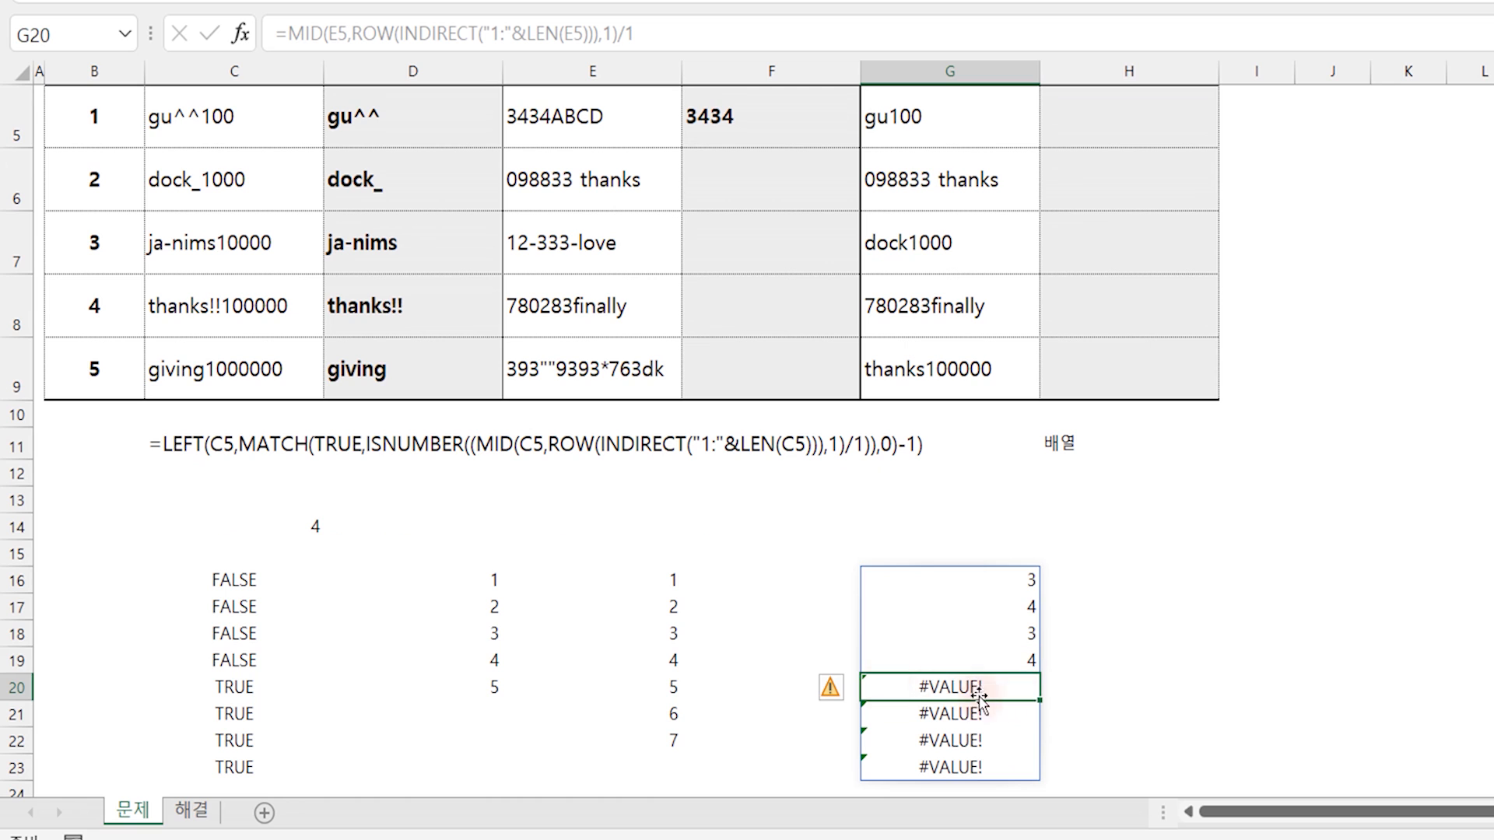
scroll(886, 557, up, 1)
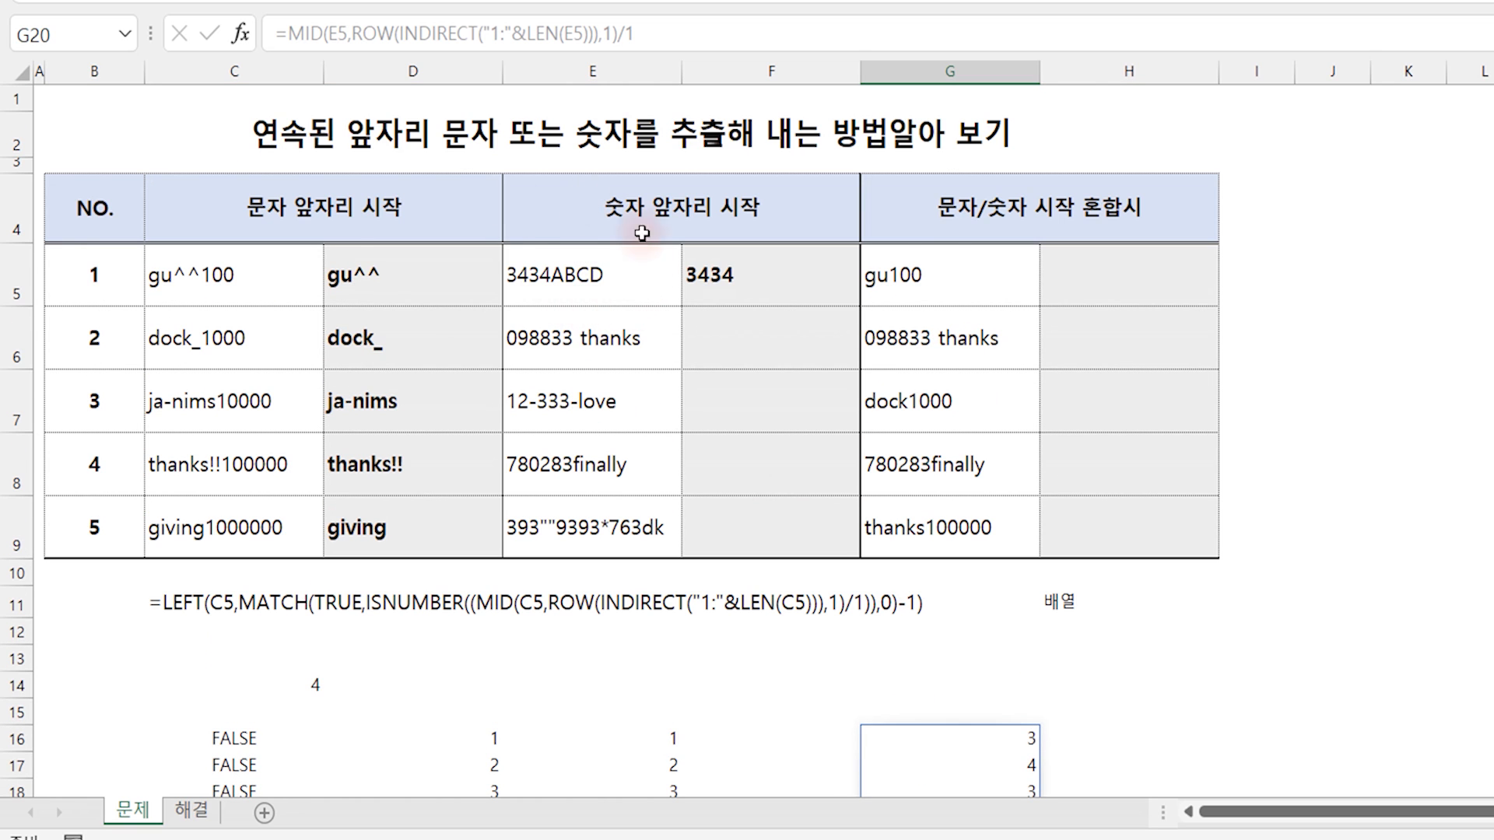
click(599, 276)
click(998, 733)
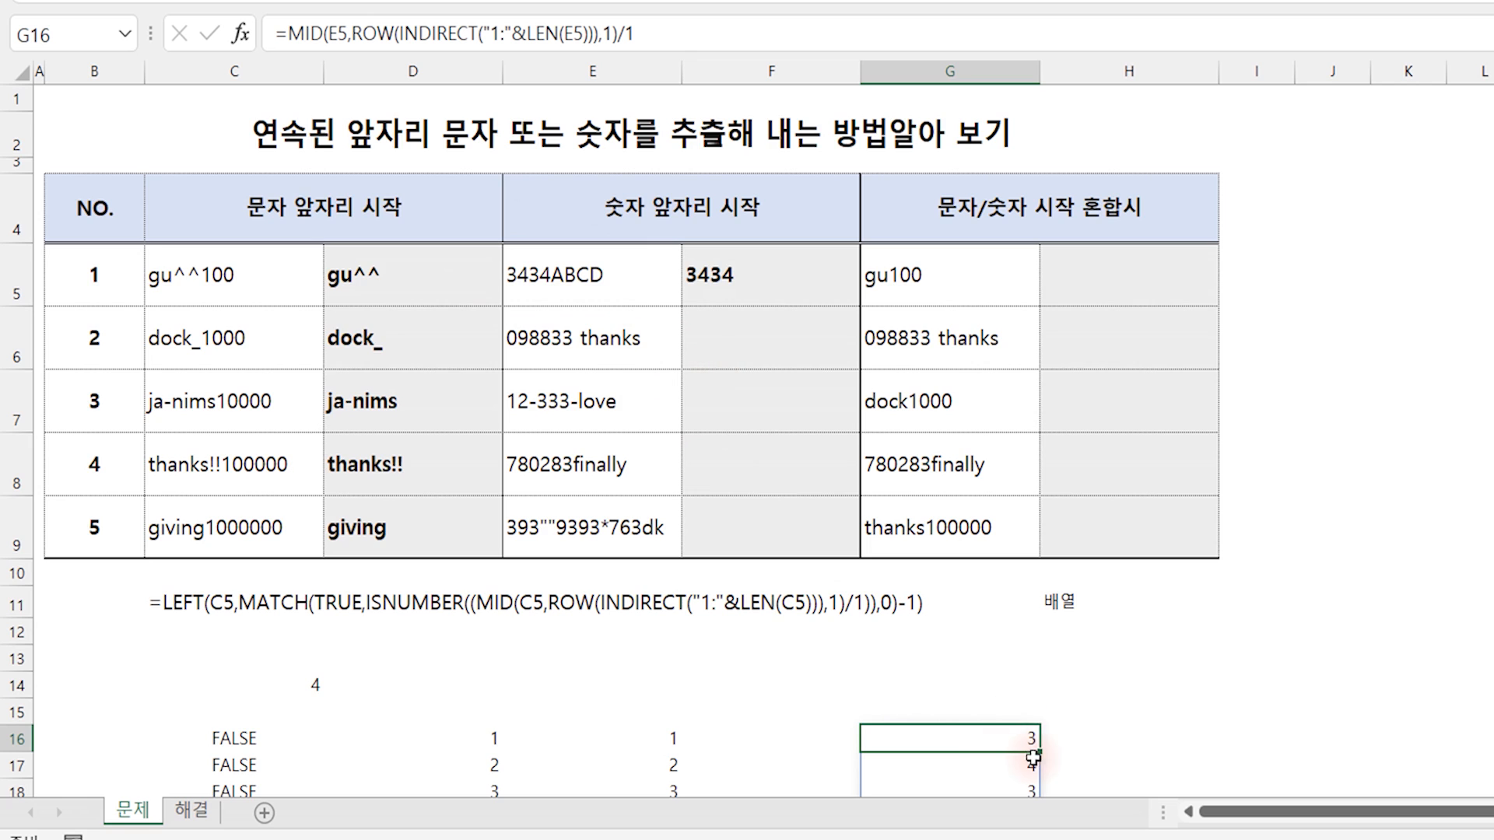
scroll(1035, 760, down, 2)
click(983, 560)
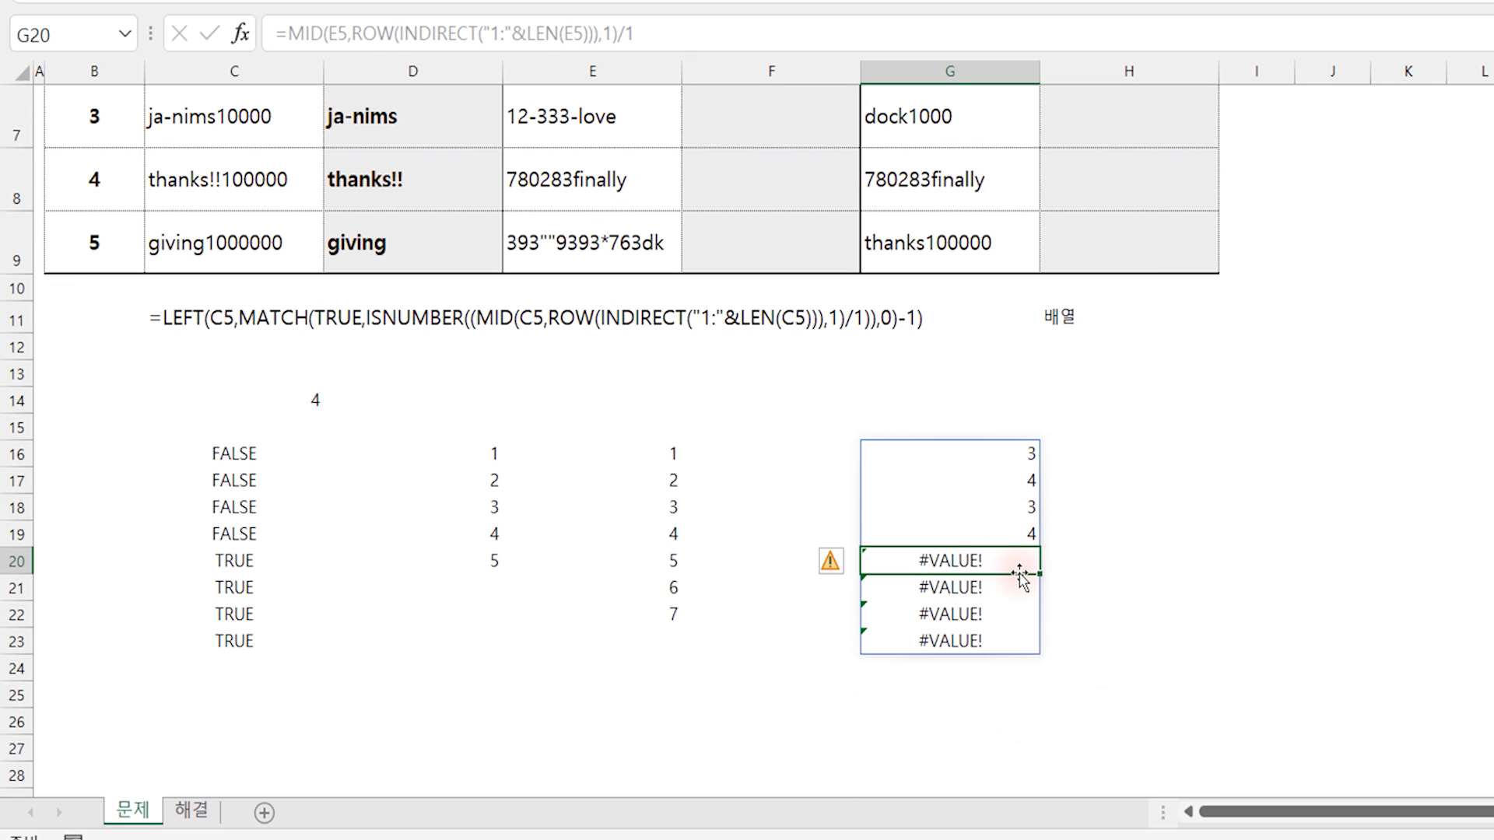
scroll(1019, 580, up, 2)
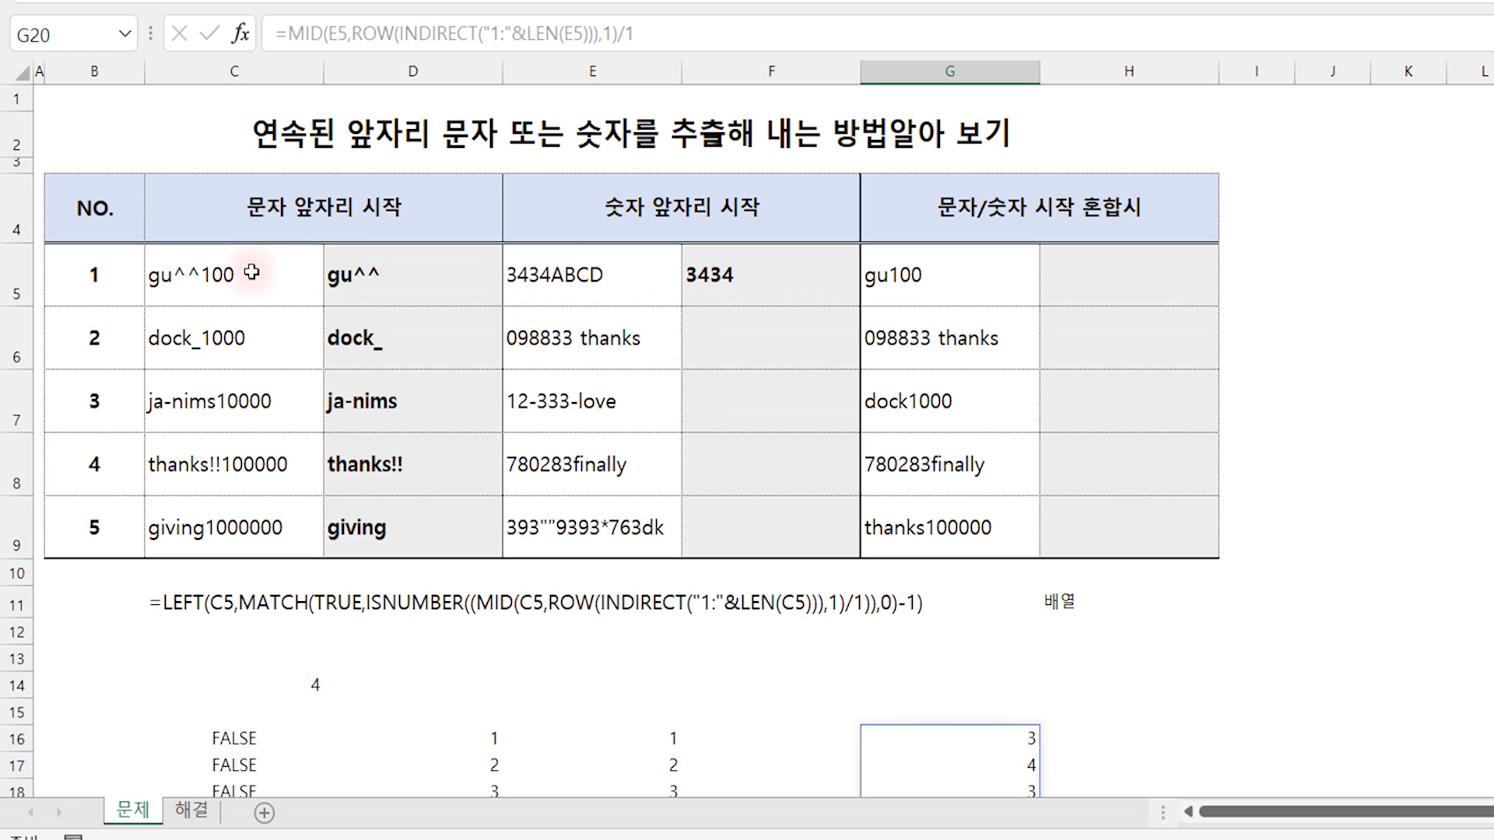
- Fill F5's ISERROR formula down through F9 without formatting
click(710, 277)
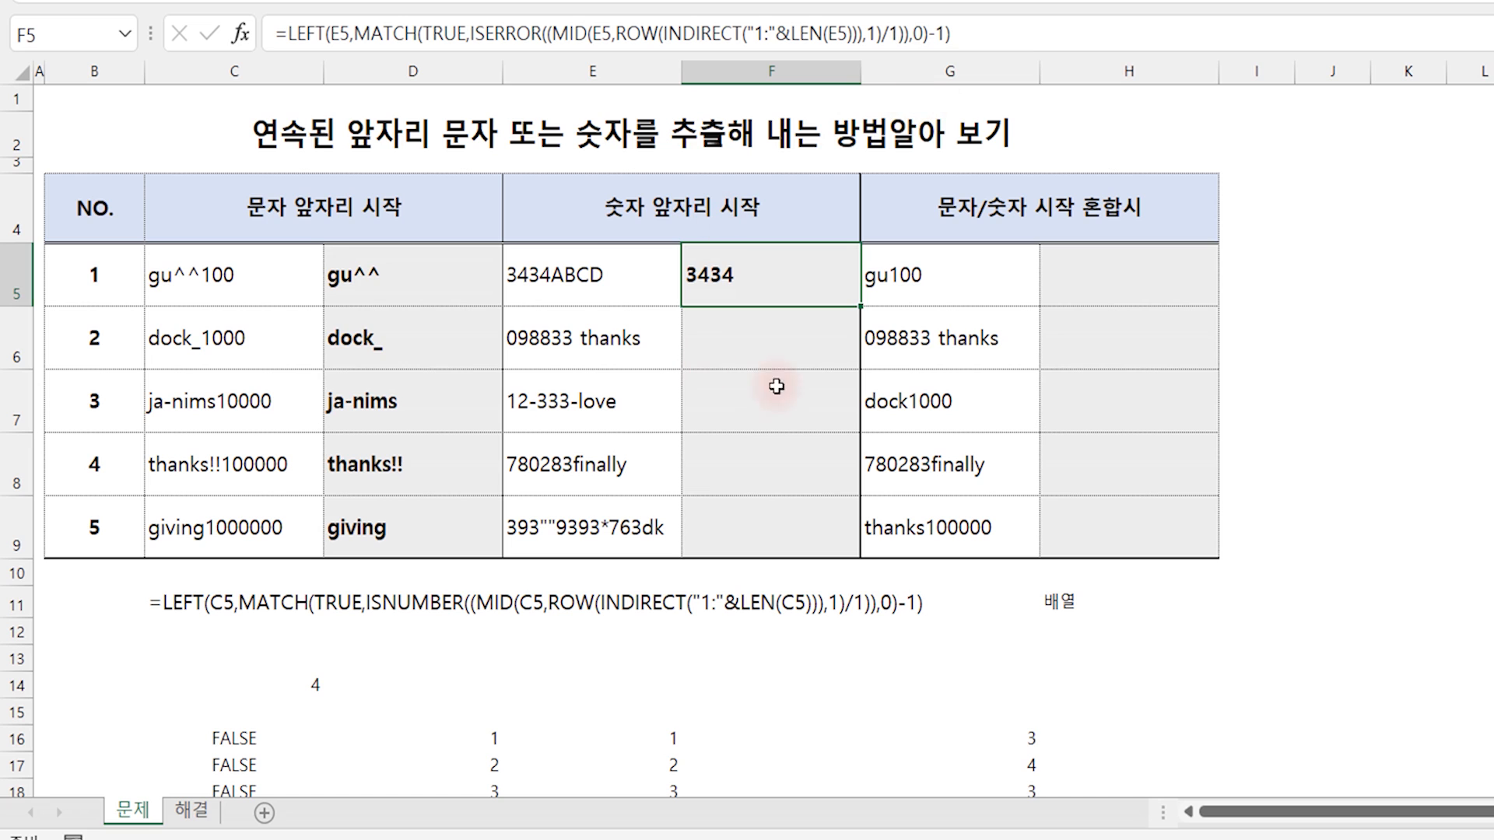
drag(860, 306, 848, 541)
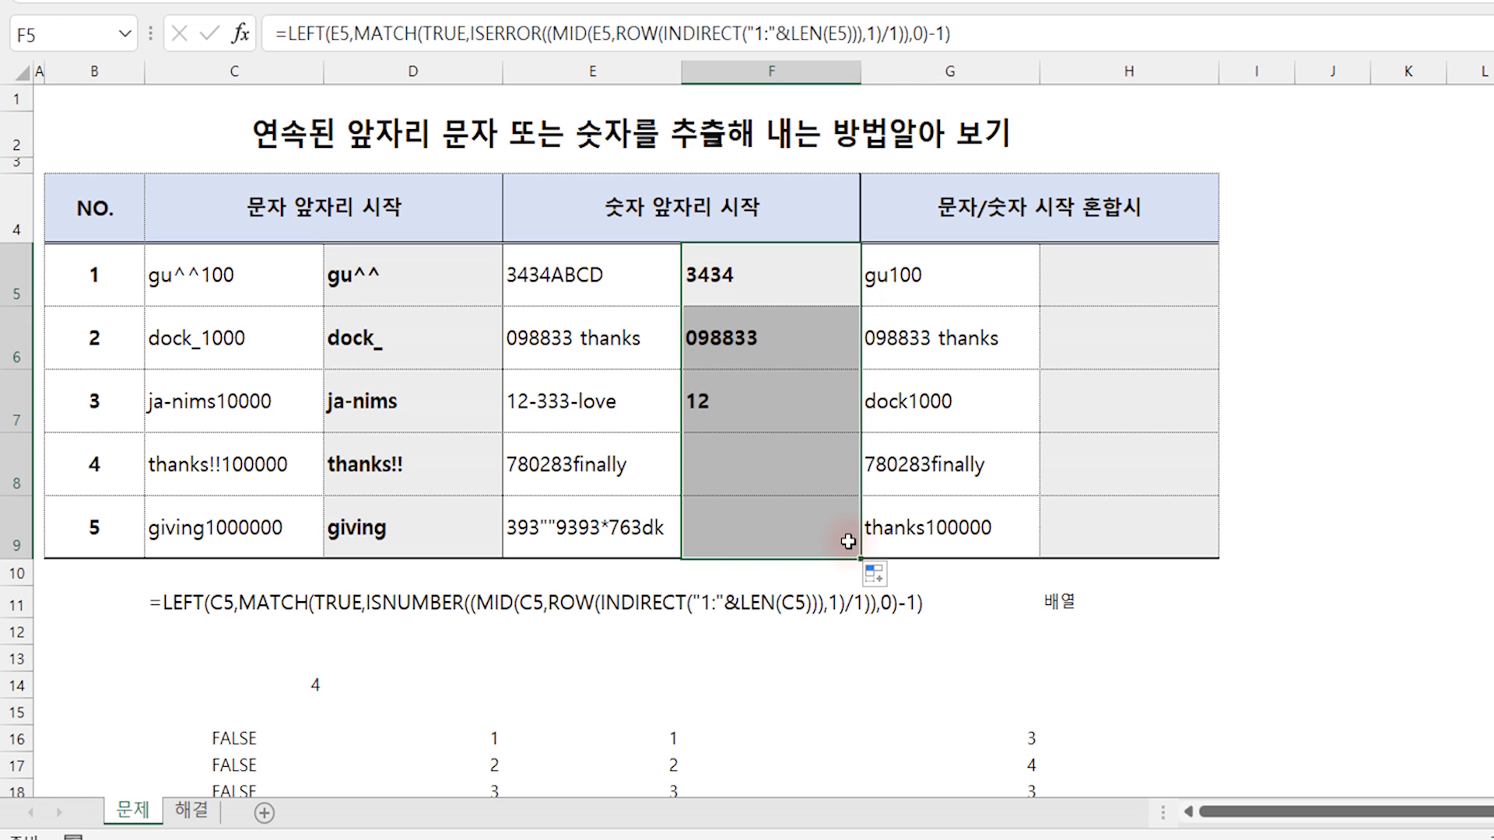
click(874, 575)
click(998, 683)
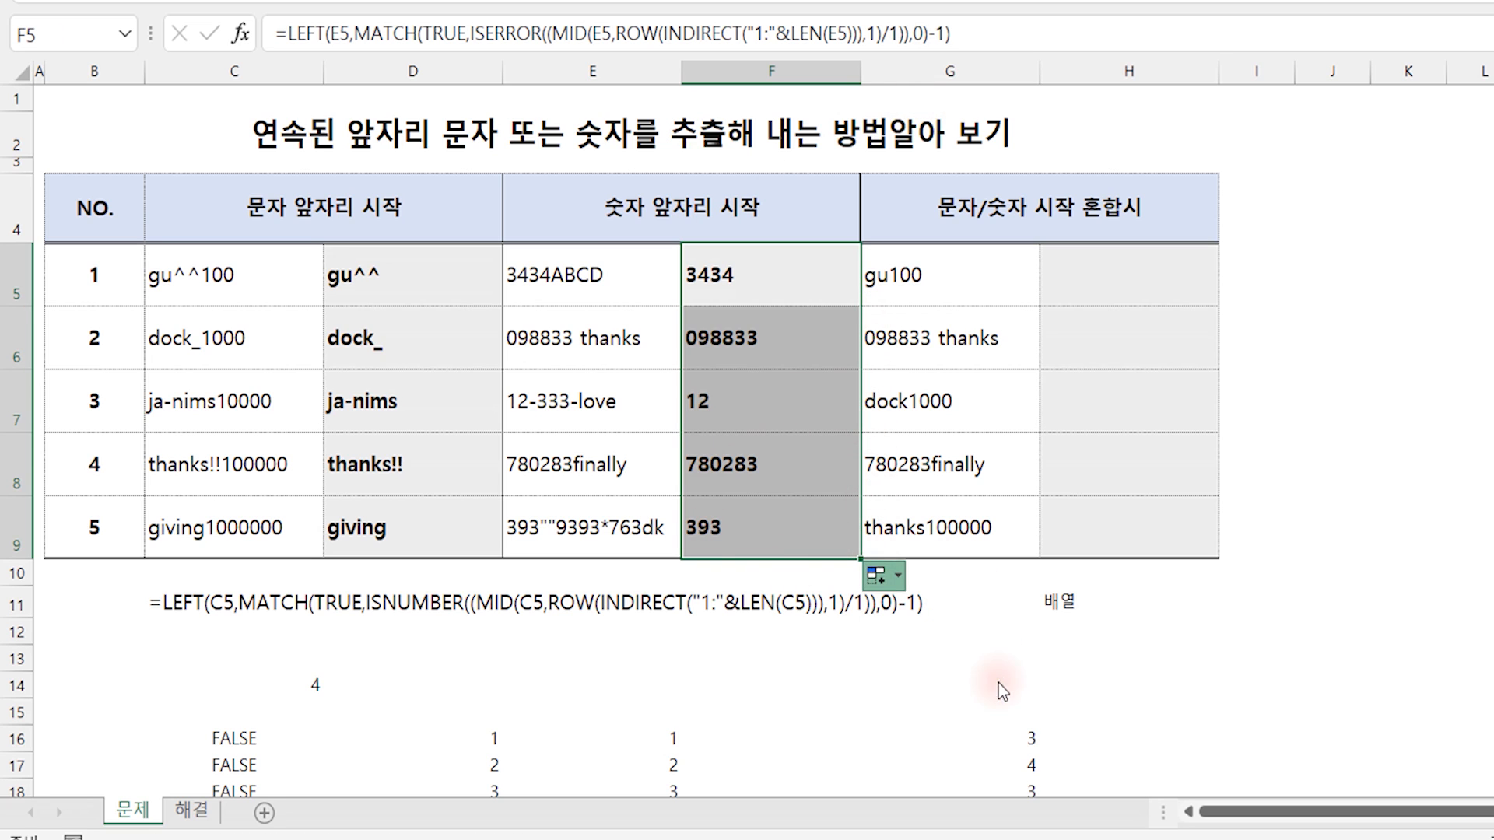
- Start H5's formula with an IF test of G5's first character: =if(ISNUMBER(left(G5)/1),
click(1099, 277)
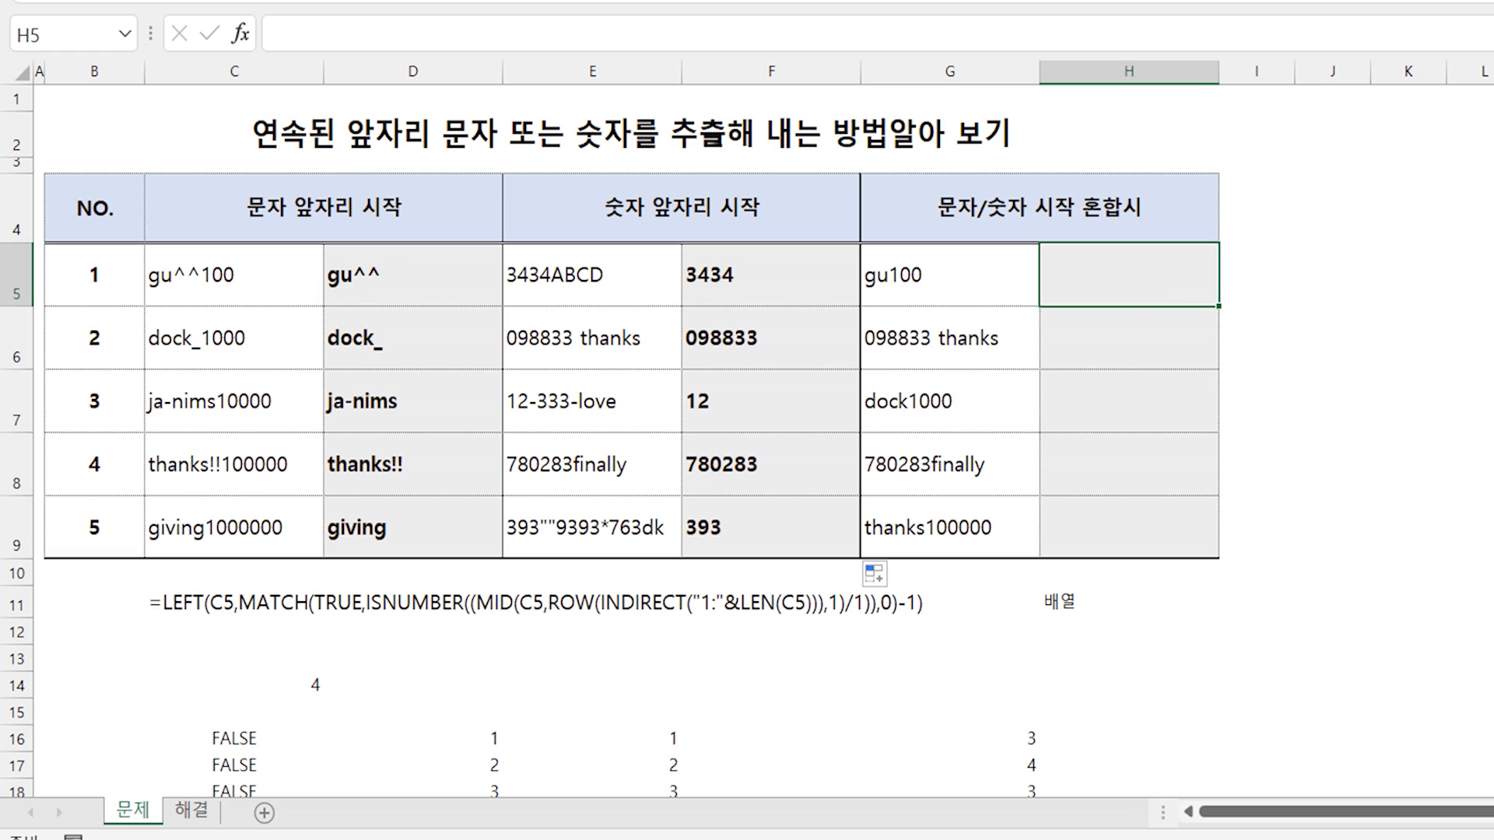
text(=)
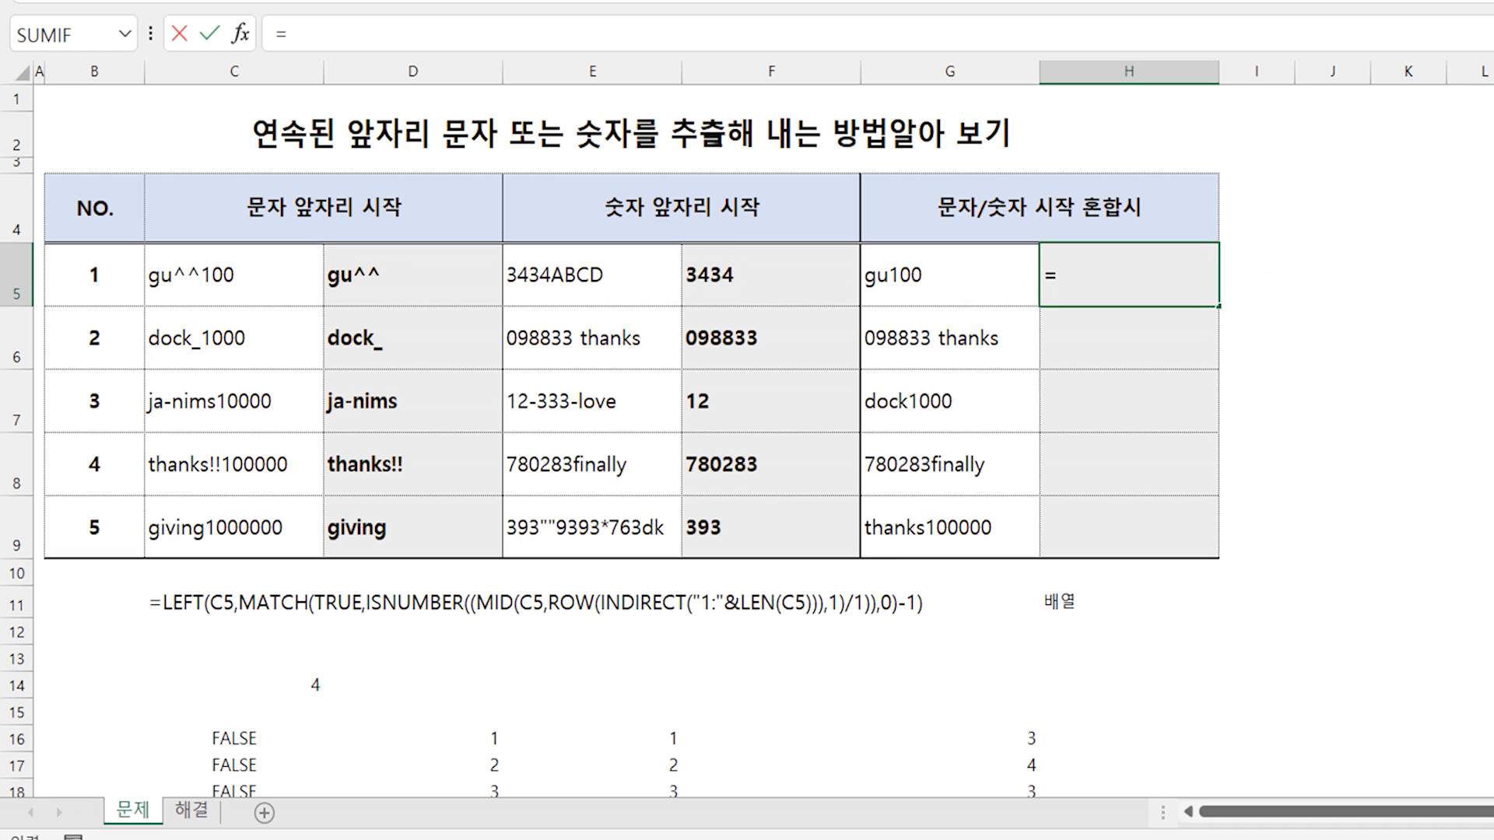
text(if()
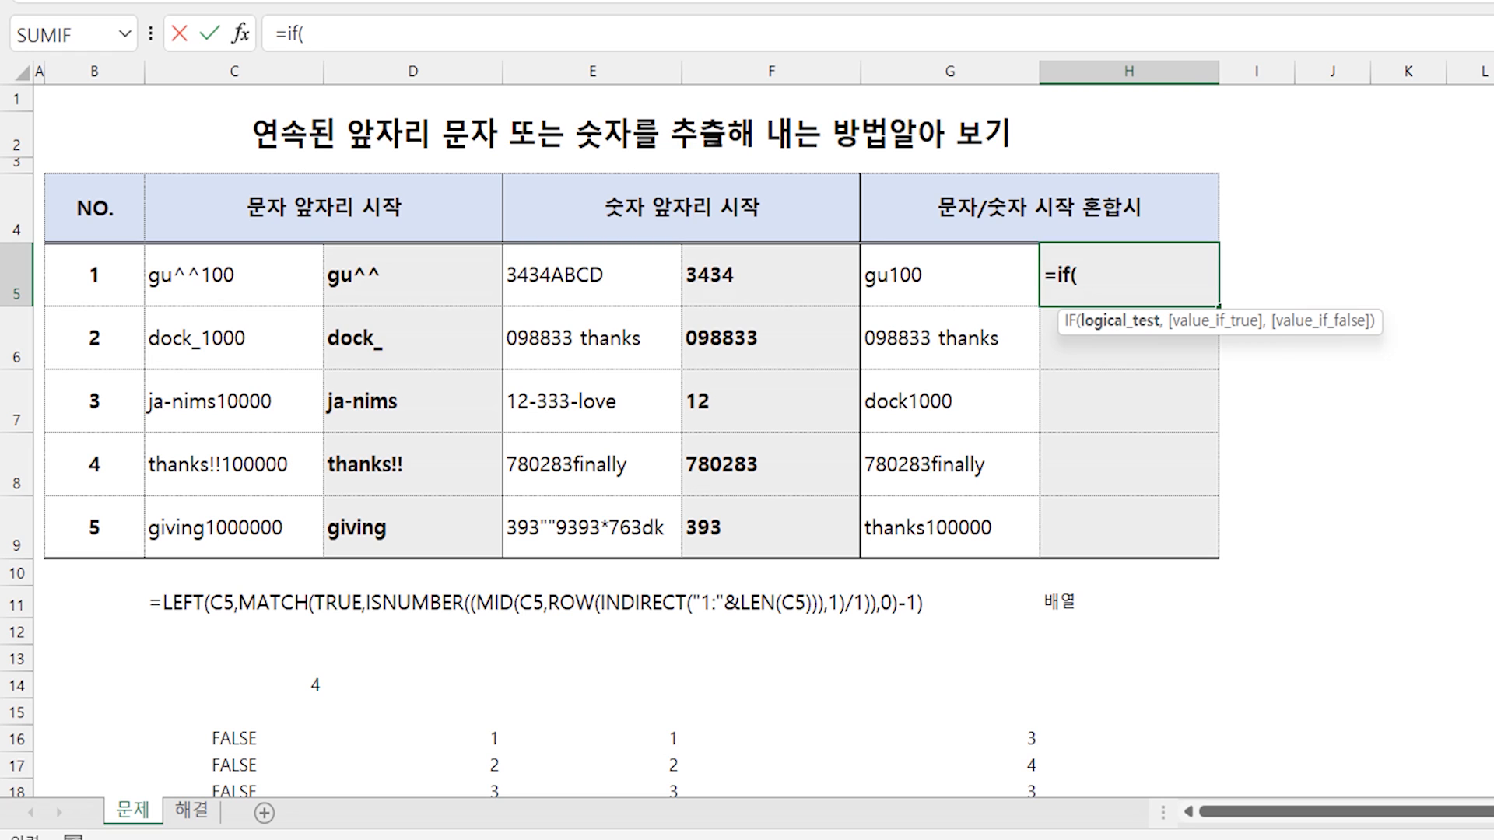
text(isnu)
key(Tab)
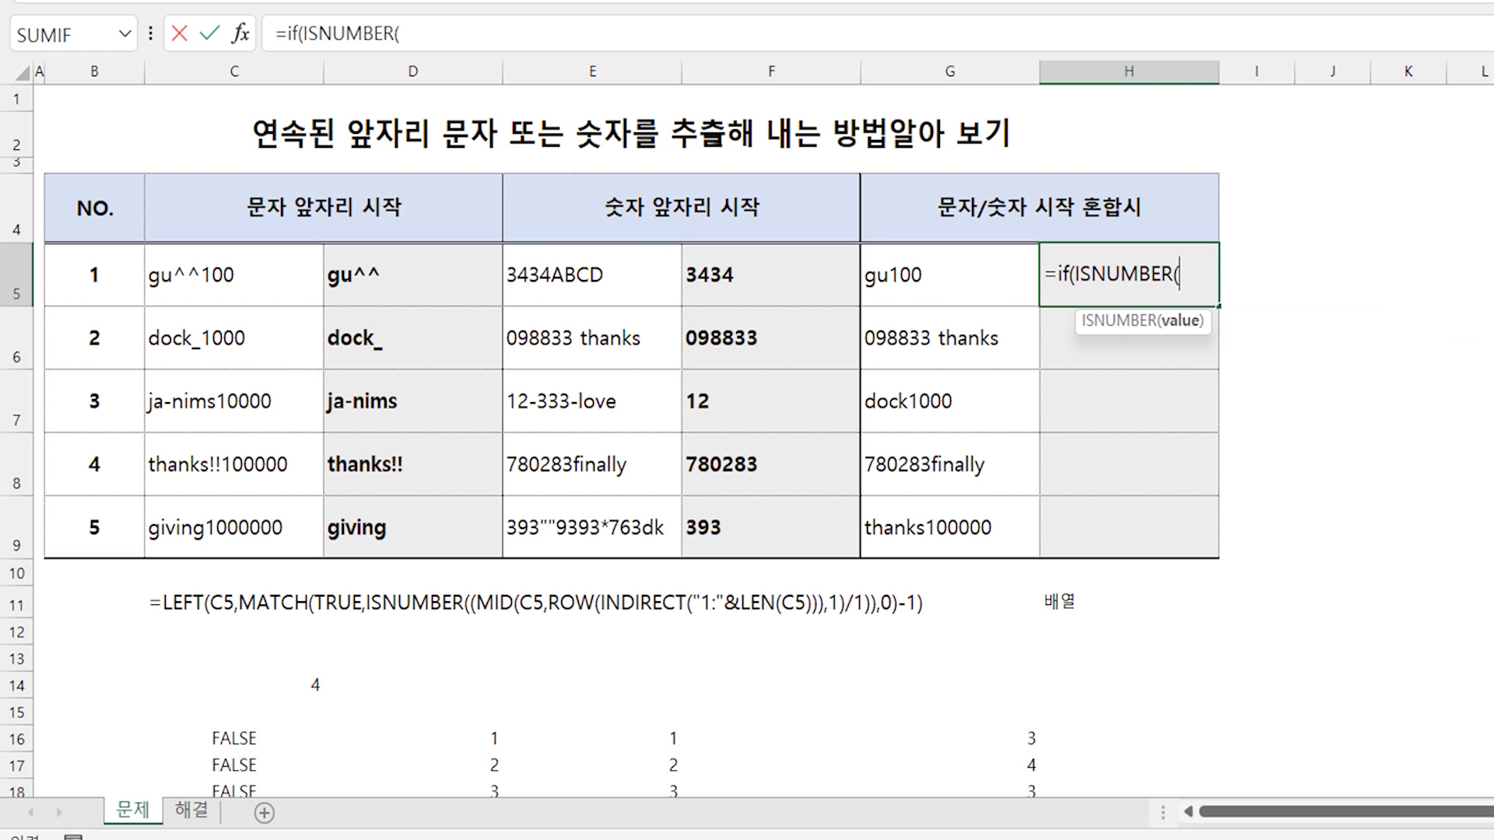
text(left()
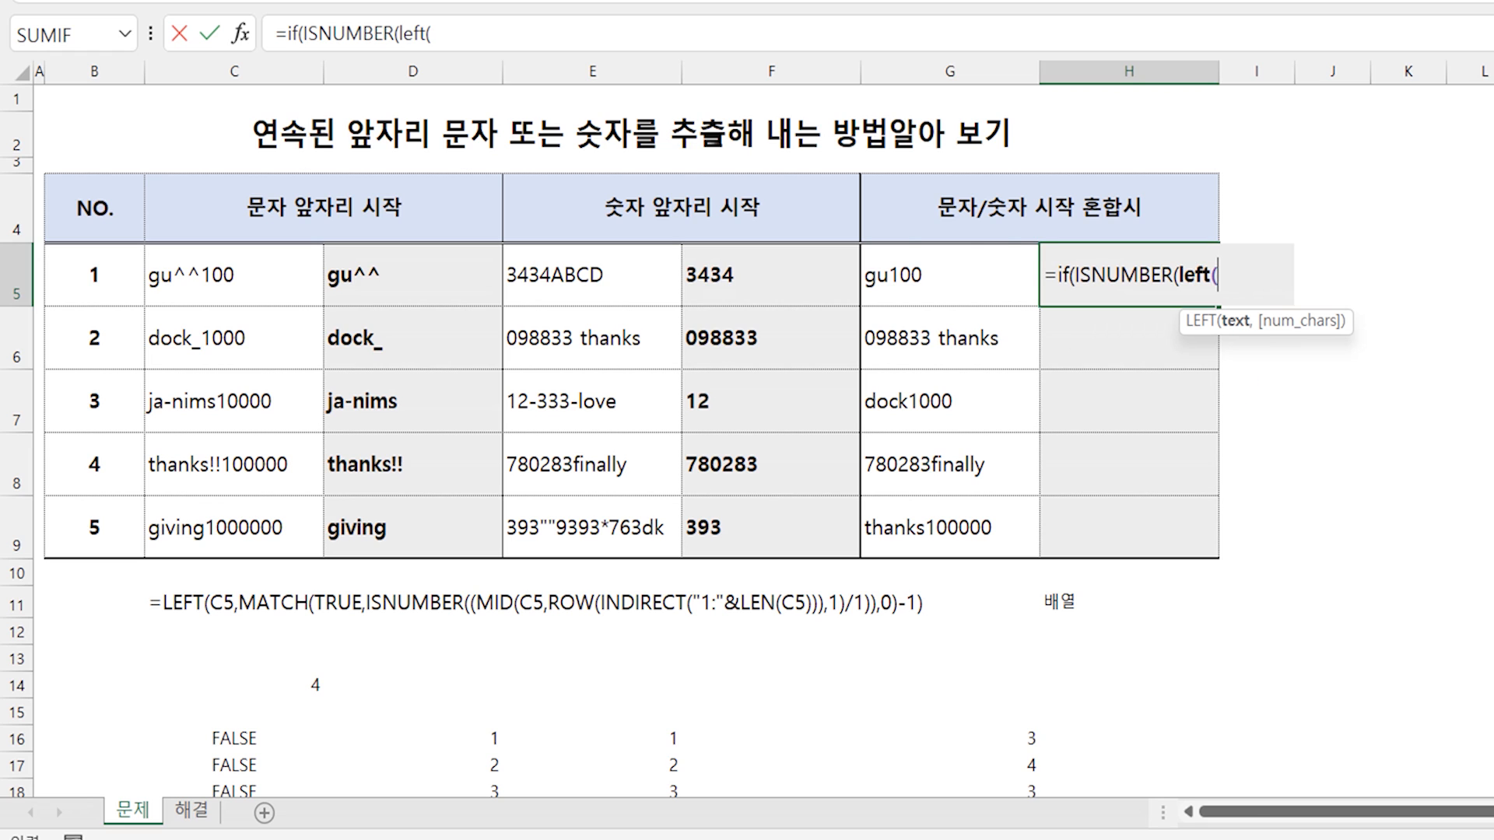
click(949, 275)
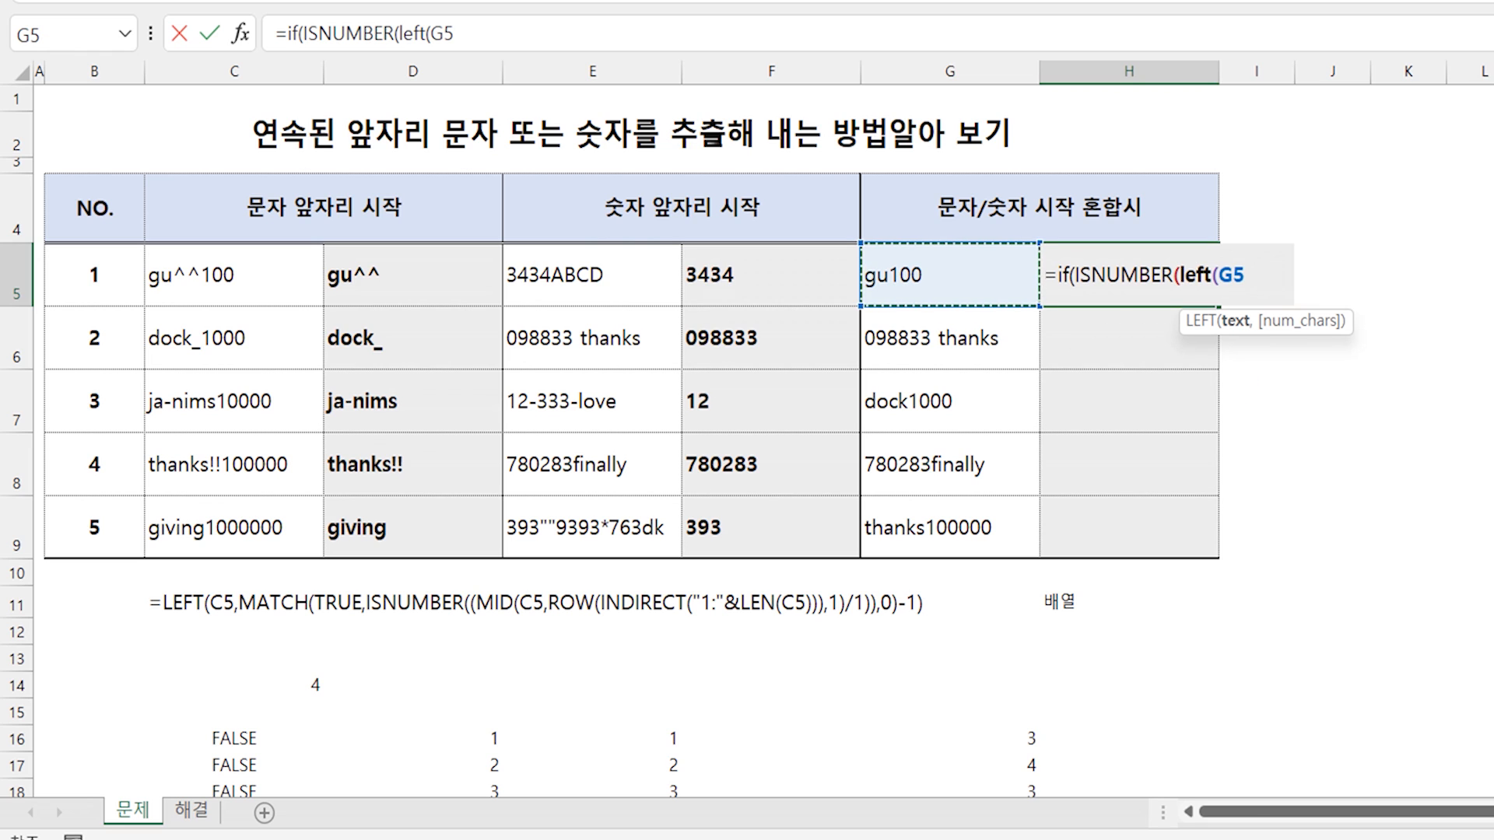
text())
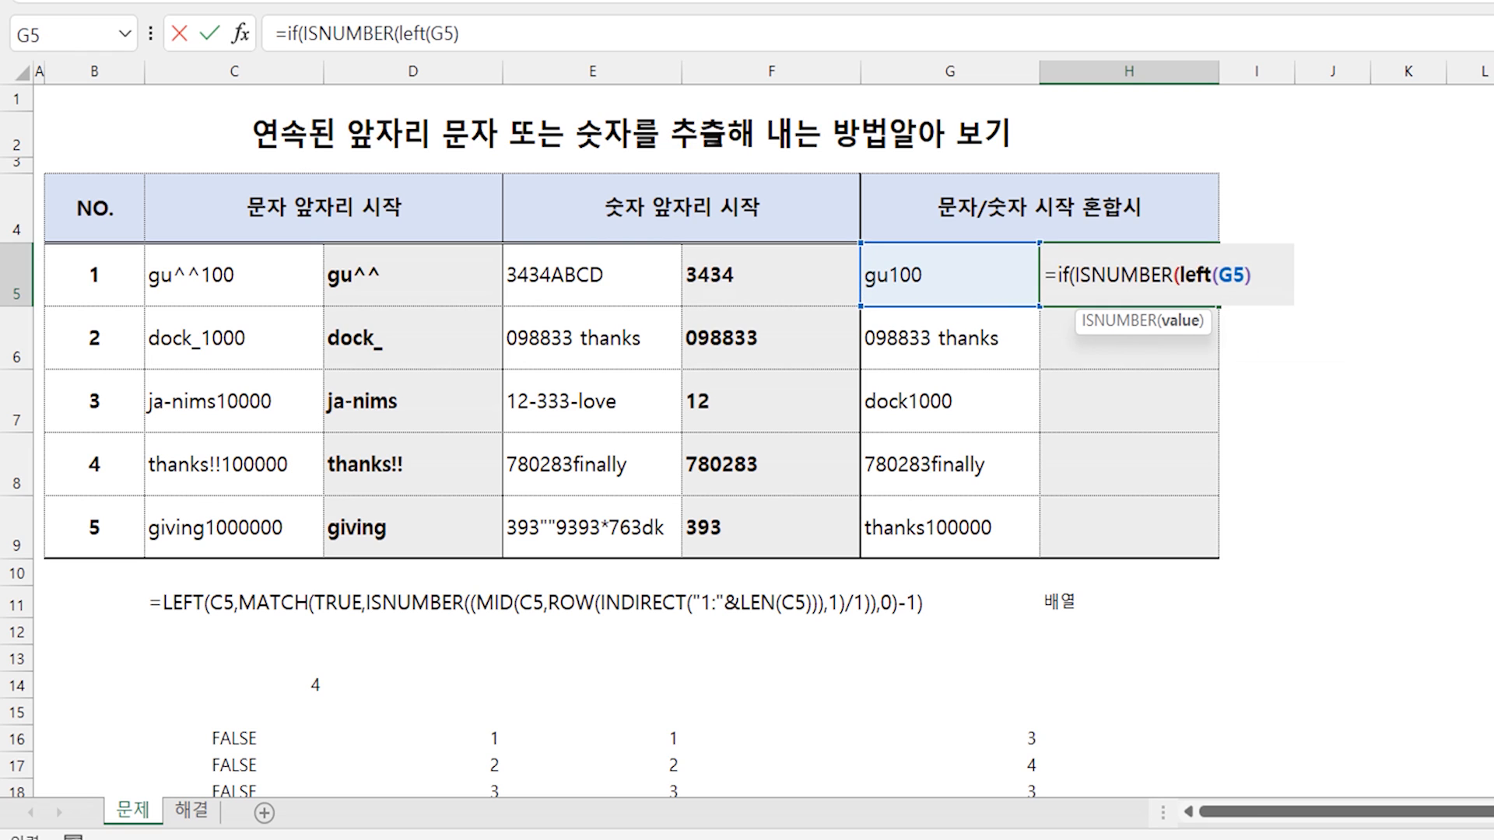
text(/1)
text())
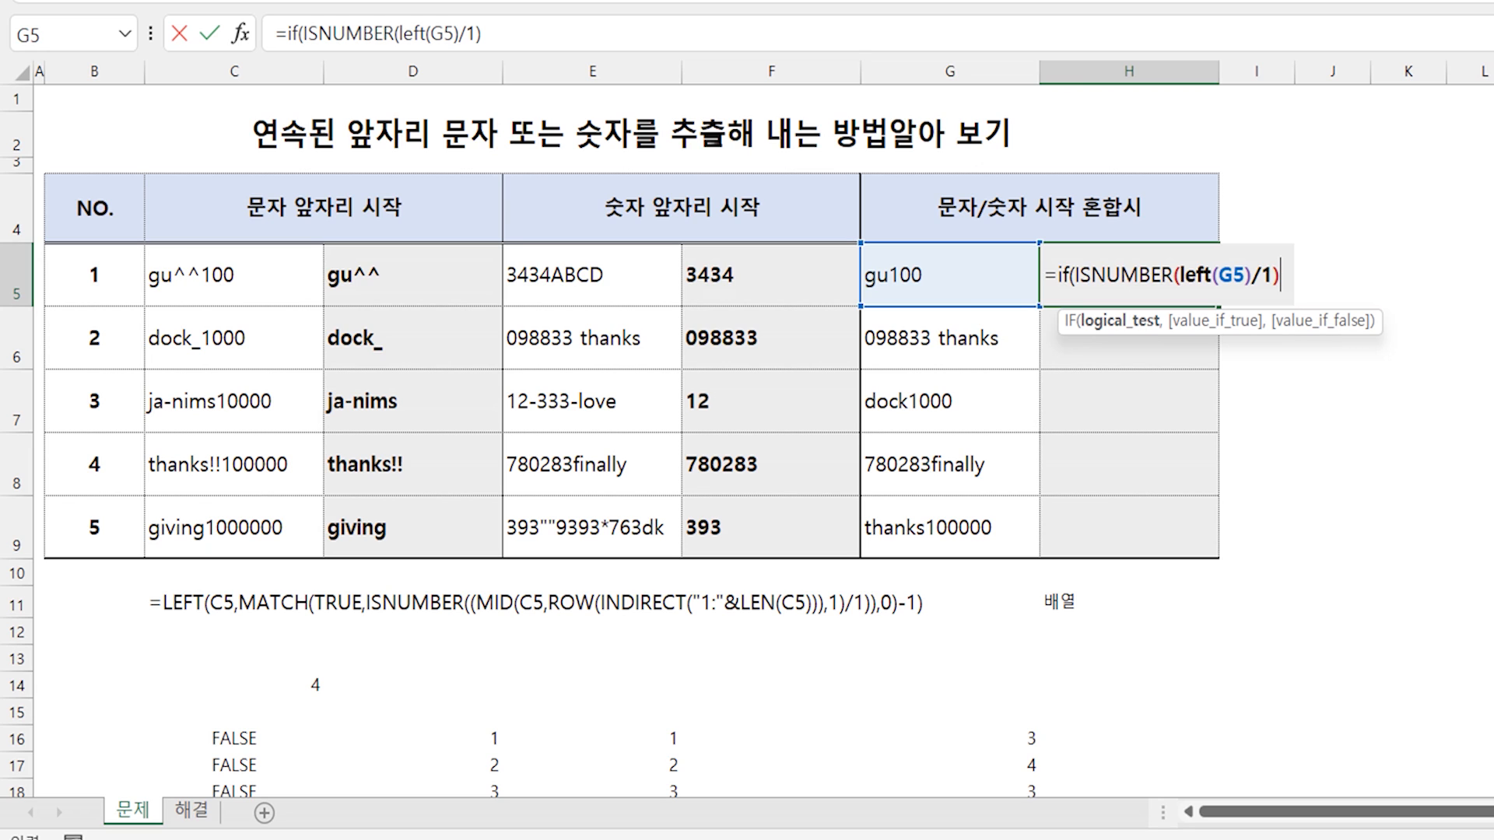
text(,)
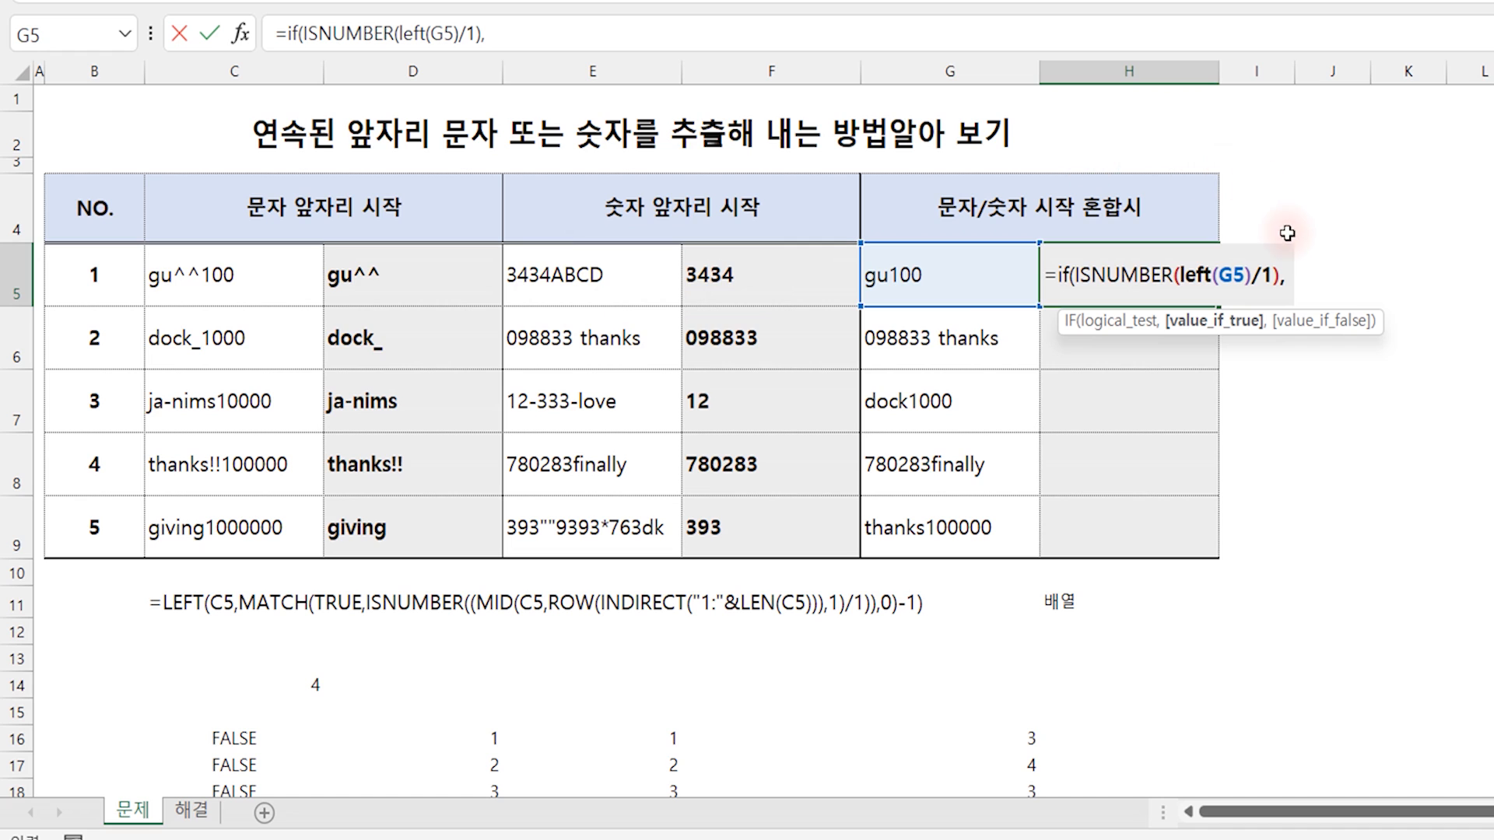
- Store the incomplete IF formula in H5 as text by prefixing it with an apostrophe, and commit it
click(1047, 275)
text(')
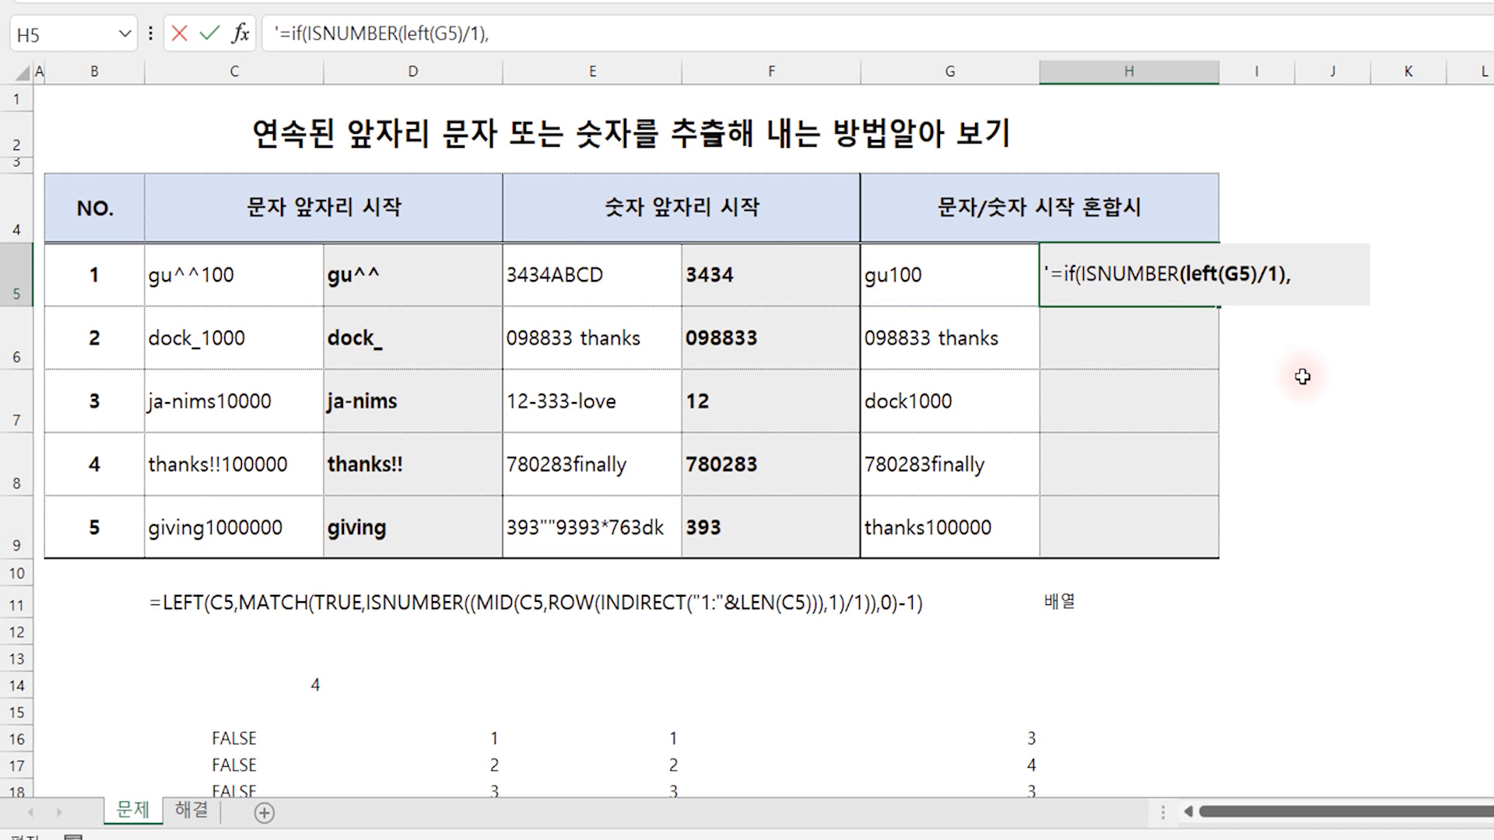
key(Return)
- Append F5's LEFT/ISERROR formula, without its equals sign, to H5's text as the IF's true result, followed by a comma
click(828, 284)
drag(965, 35, 289, 39)
key(ctrl+c)
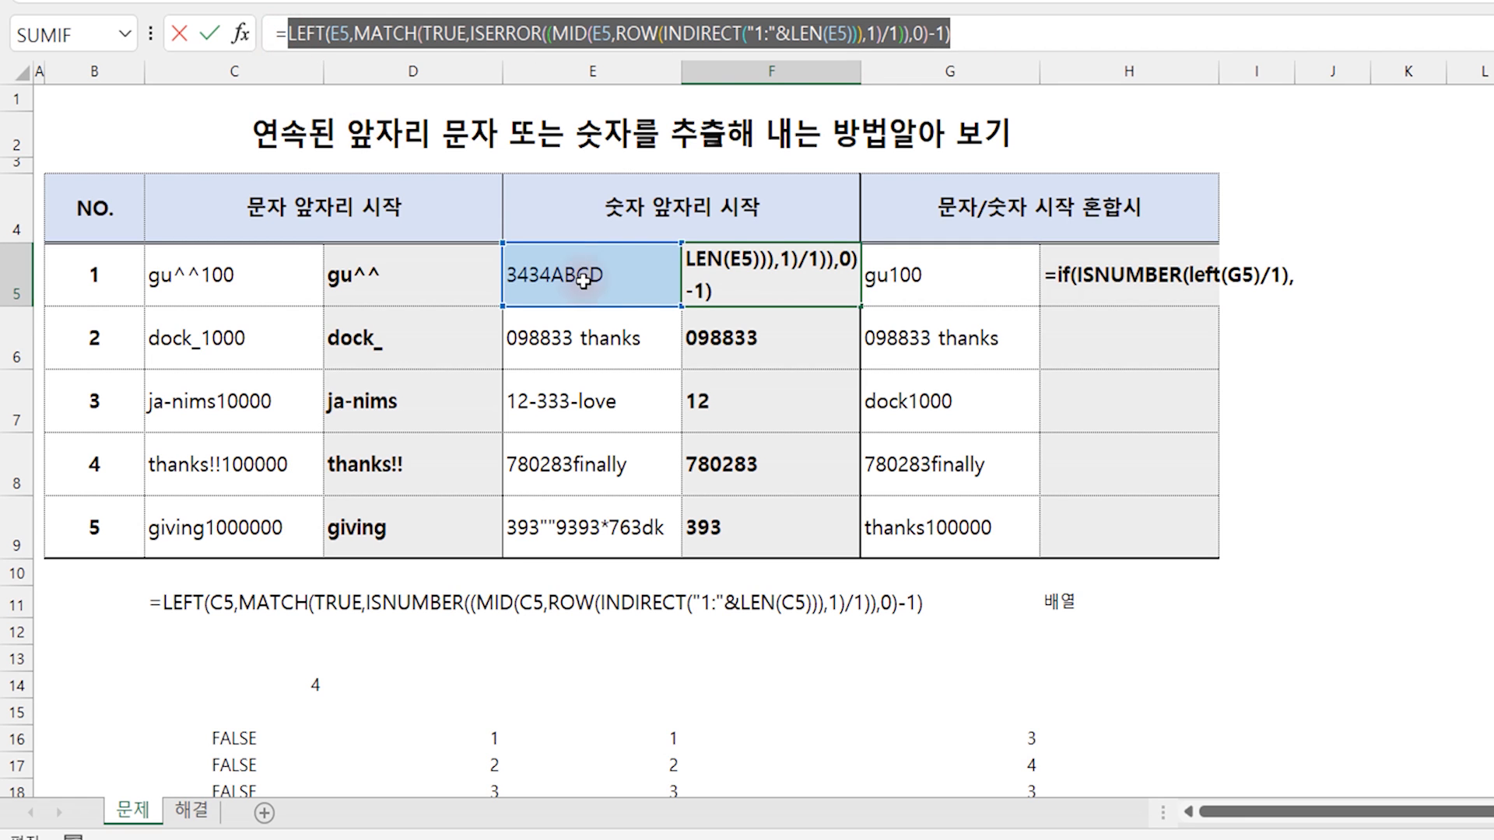
key(Escape)
click(1144, 280)
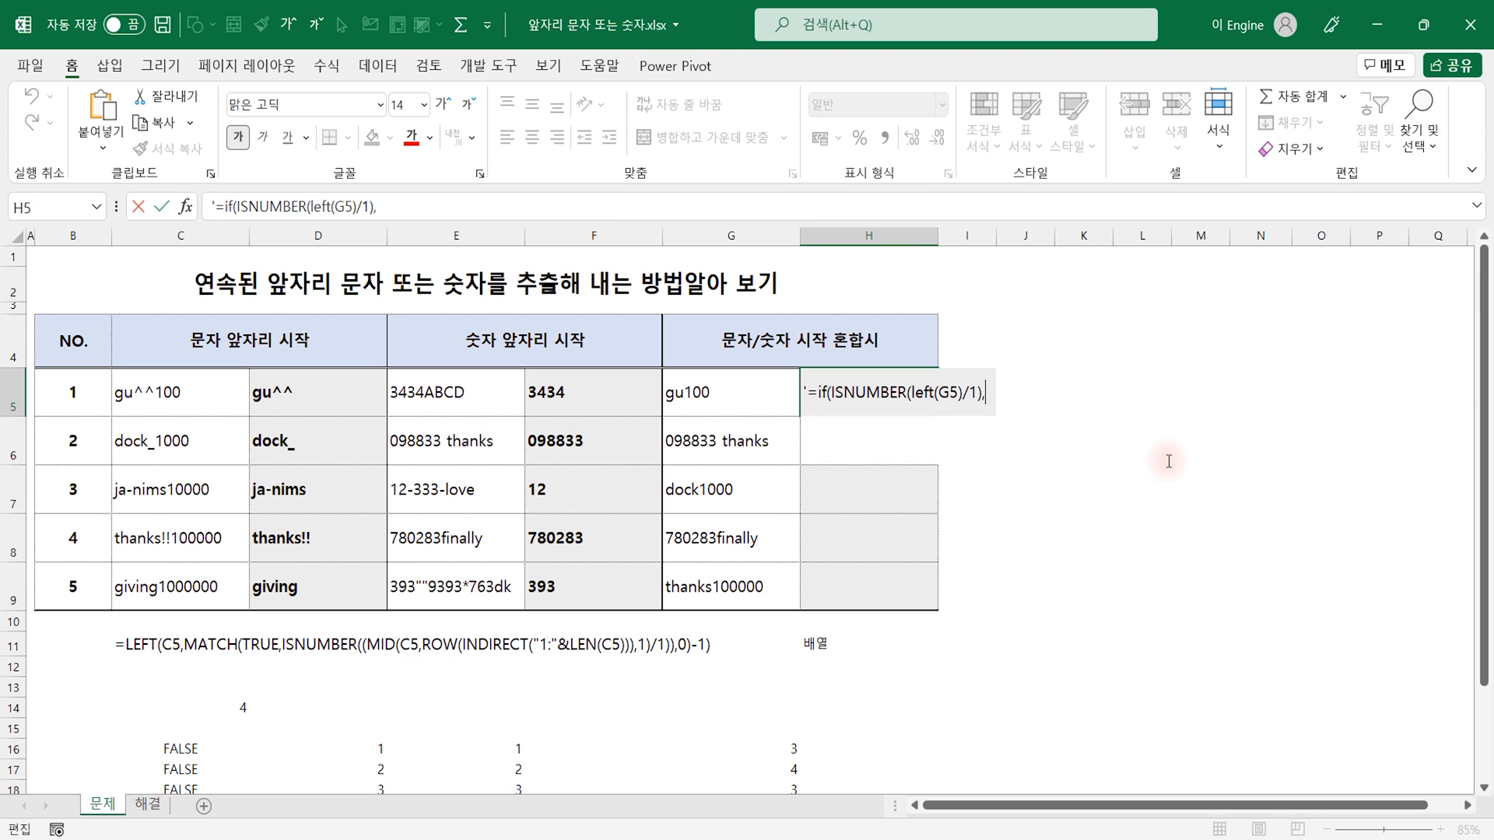
key(ctrl+v)
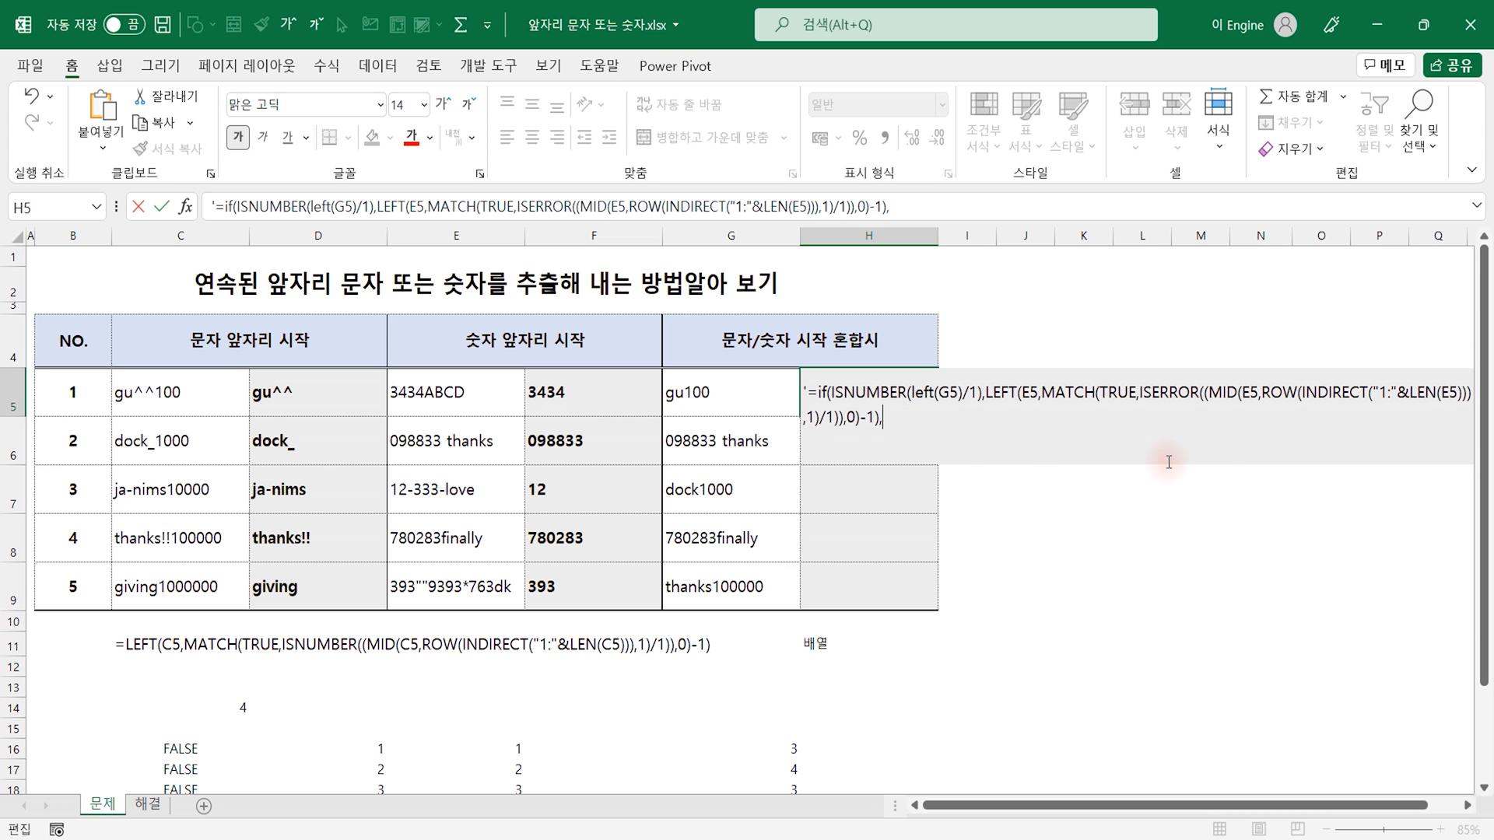
click(1089, 537)
- Append D5's LEFT/ISNUMBER formula to H5 as the IF's false result, close the parenthesis, and remove the leading apostrophe
click(315, 392)
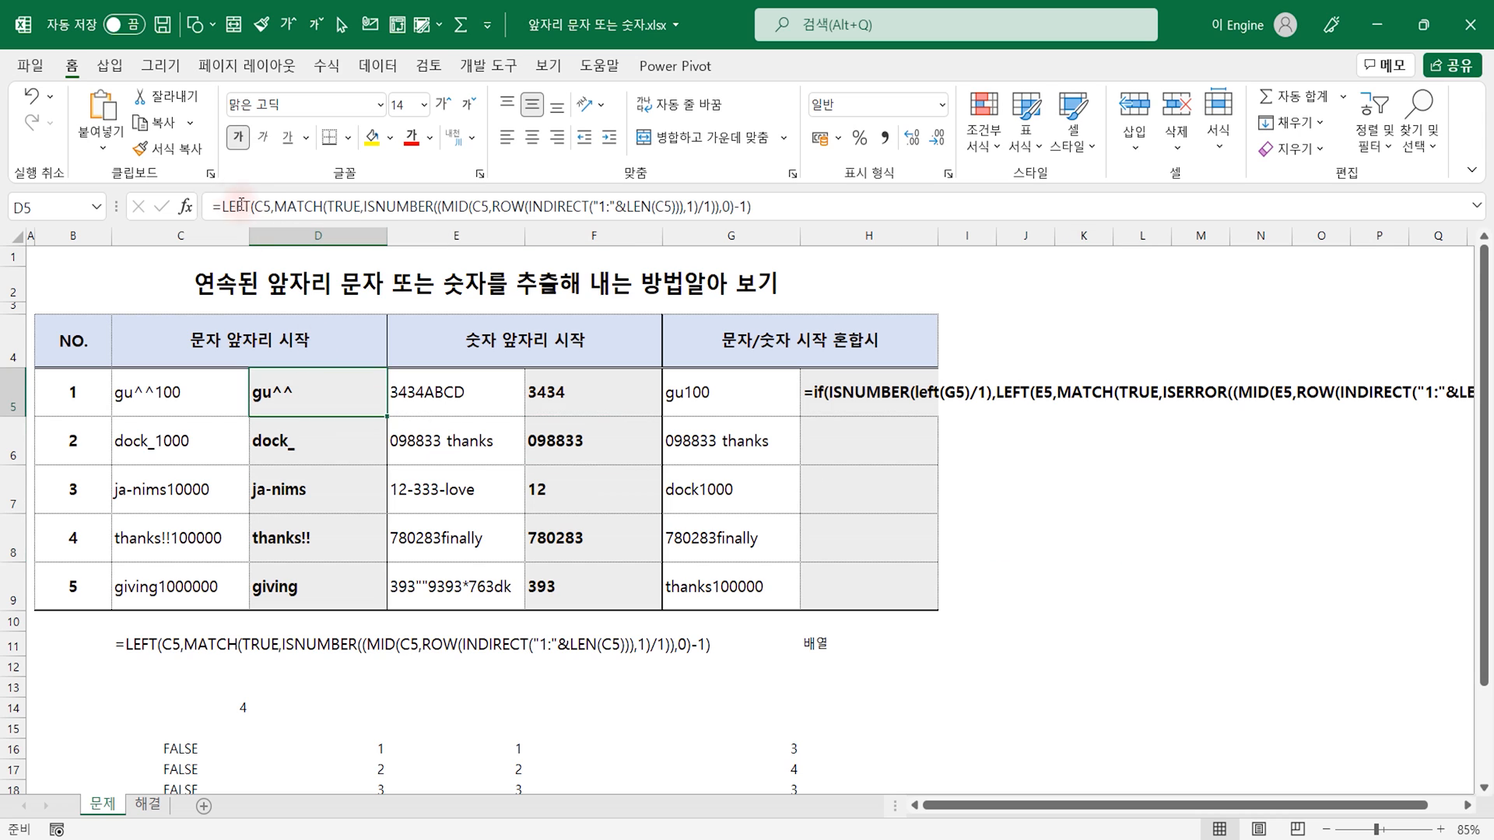
drag(222, 206, 750, 206)
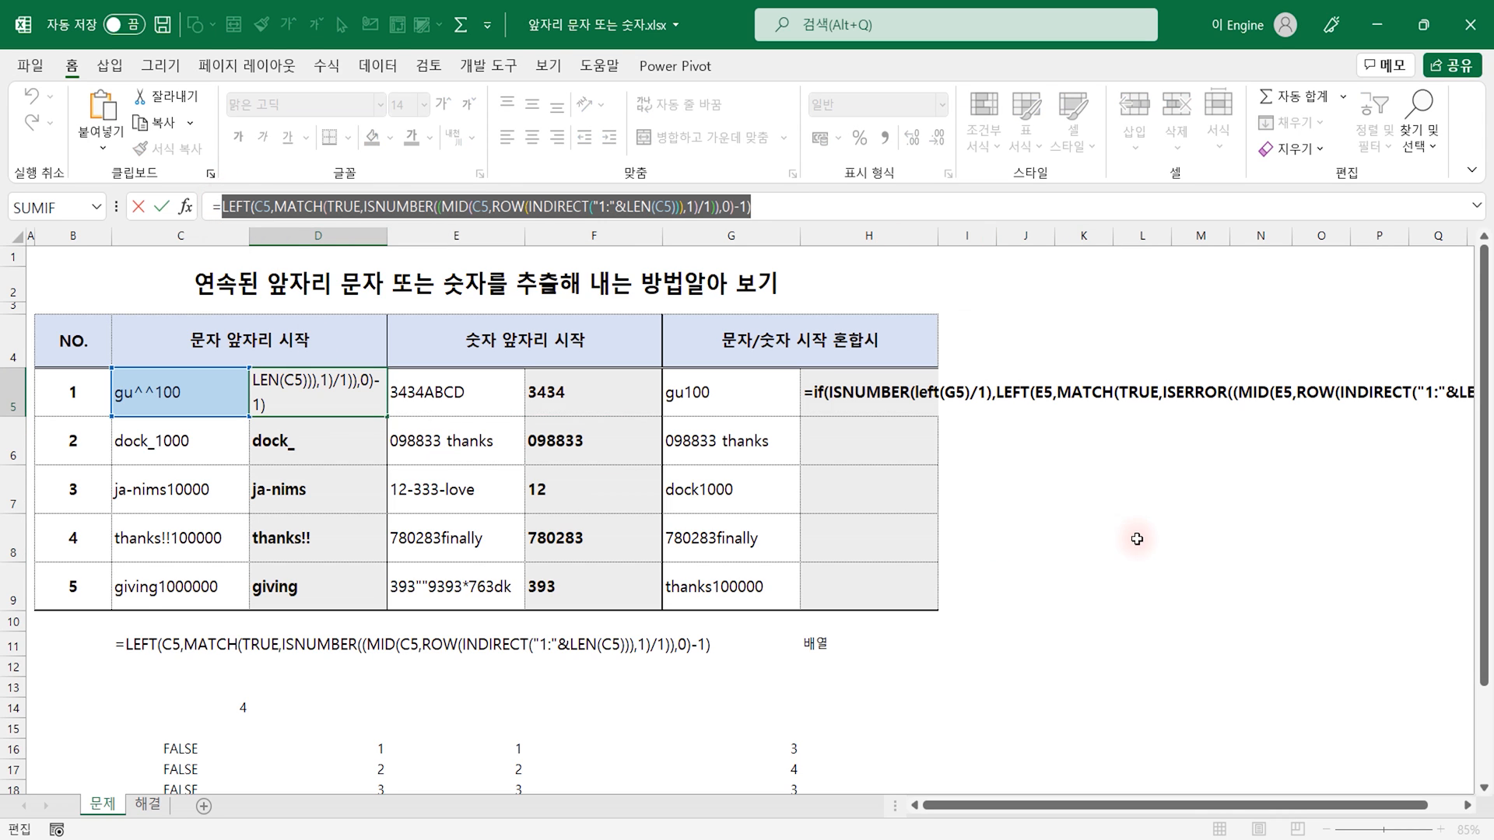
key(ctrl+c)
key(Escape)
double_click(870, 402)
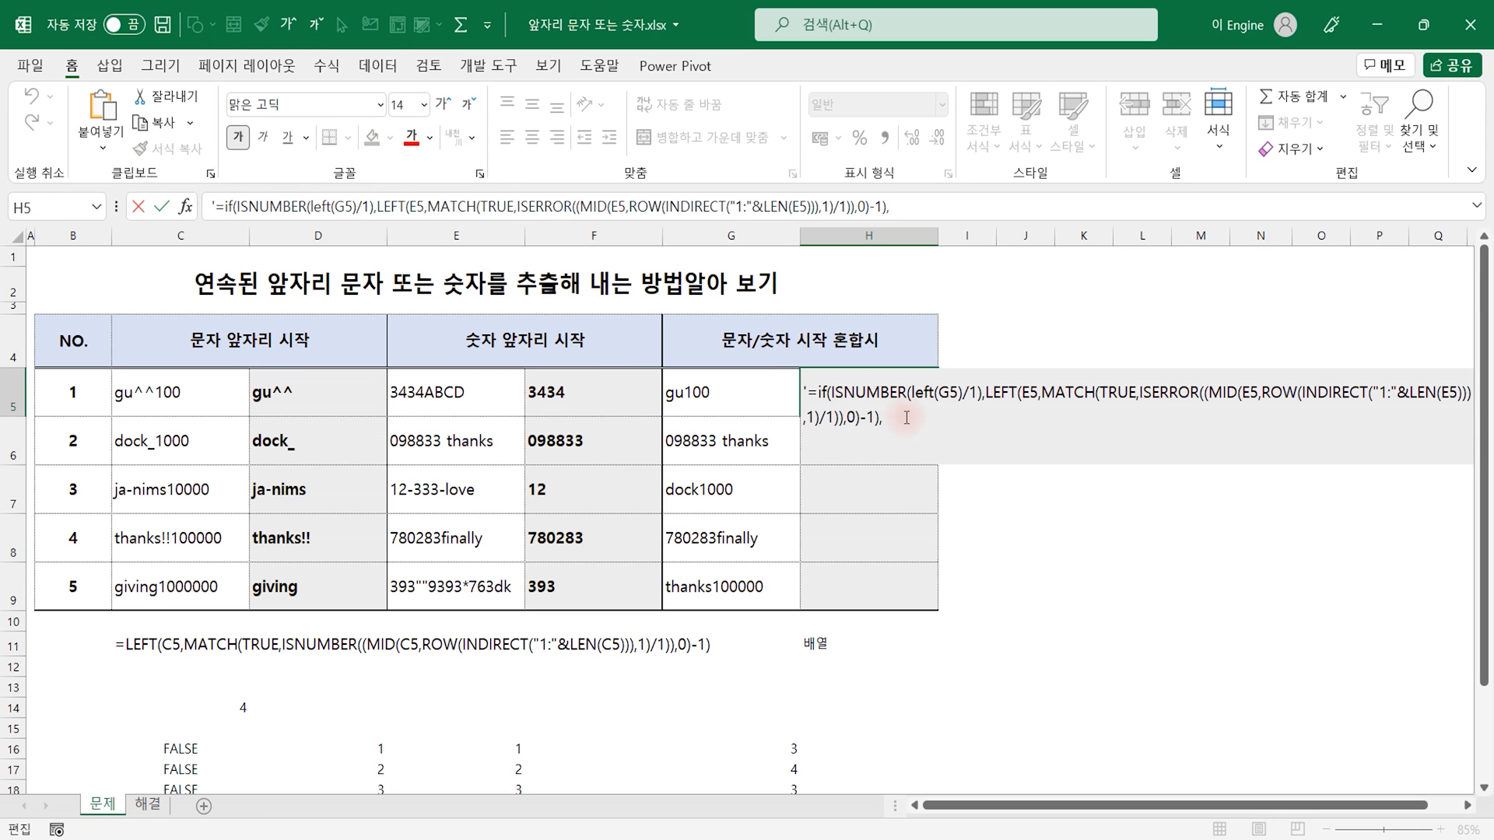
key(ctrl+v)
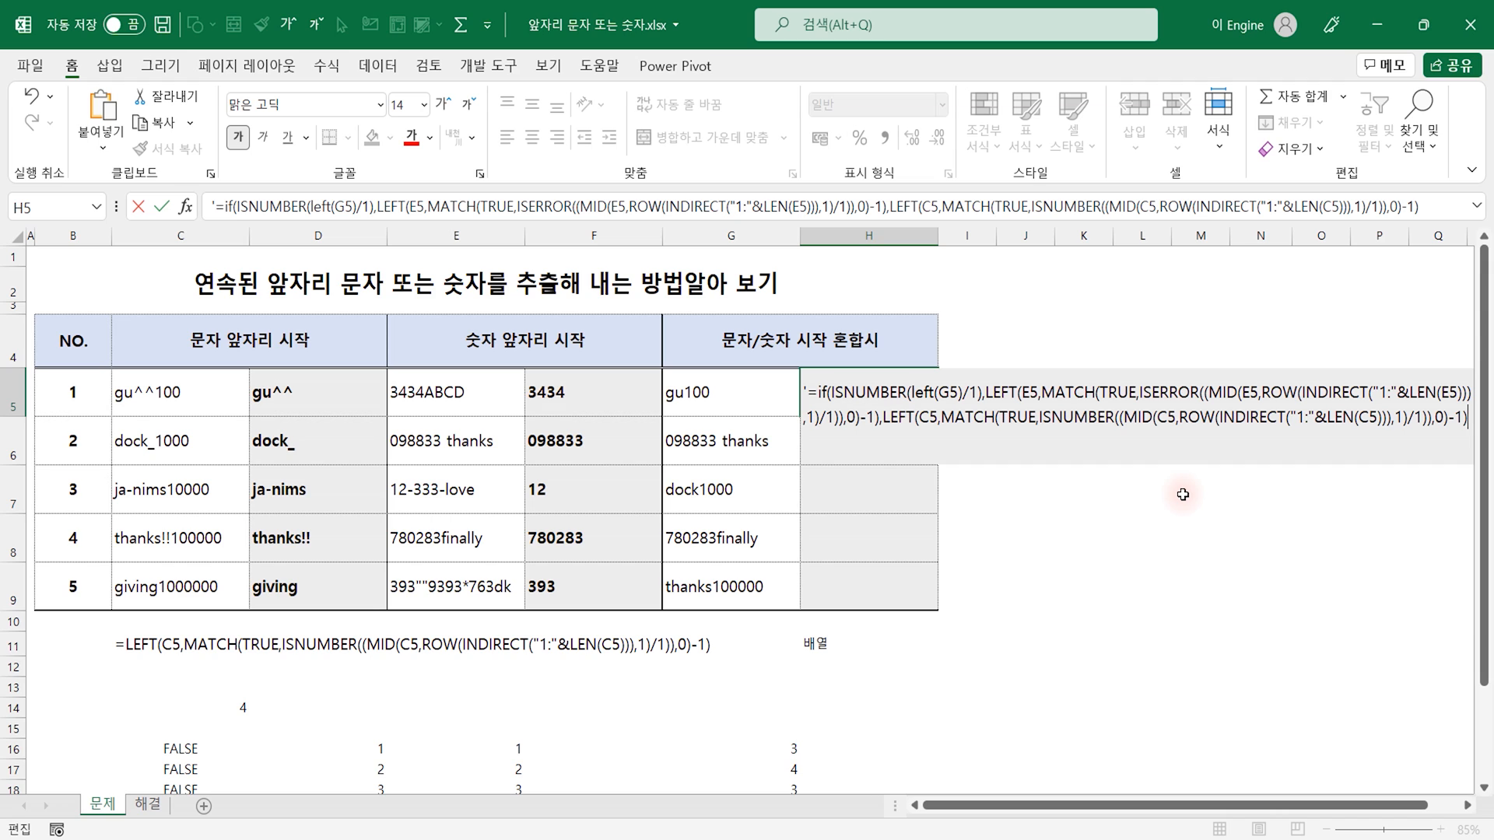
text())
key(Delete)
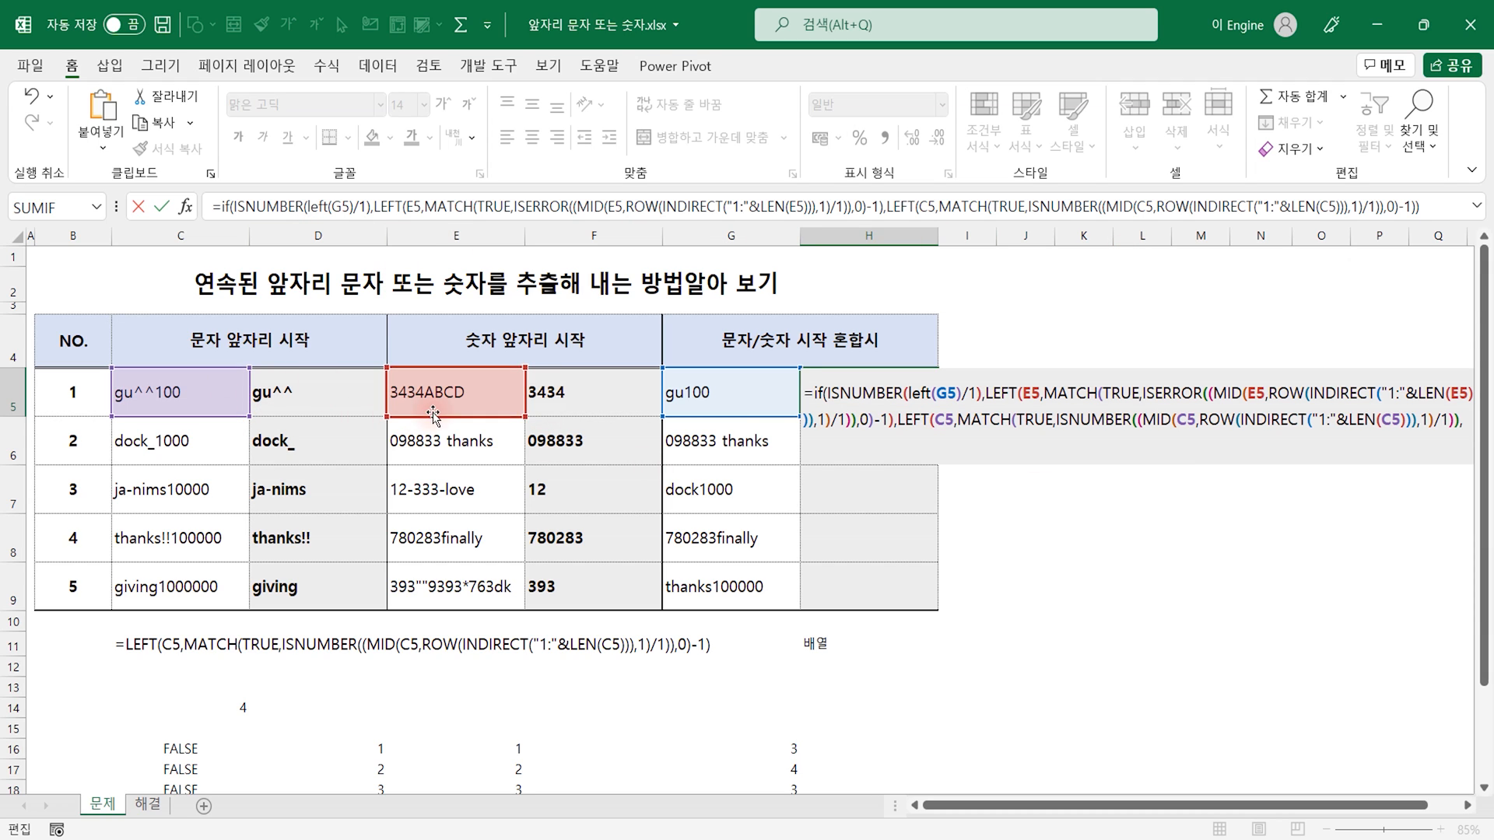
- Repoint every E5 and C5 reference in H5's IF formula to G5, and commit the formula
drag(467, 417, 759, 425)
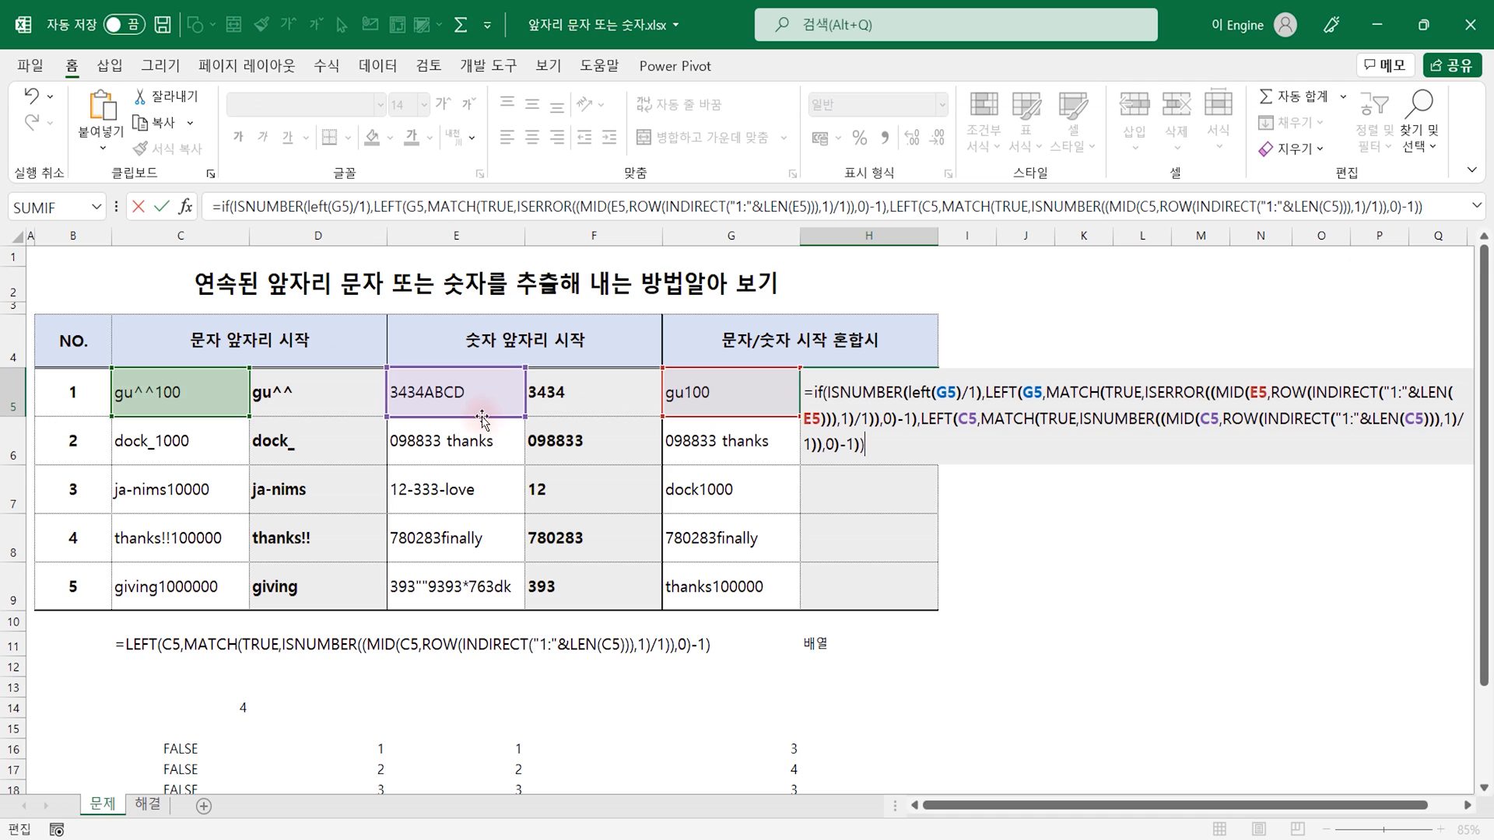
drag(482, 418, 762, 424)
drag(458, 415, 751, 413)
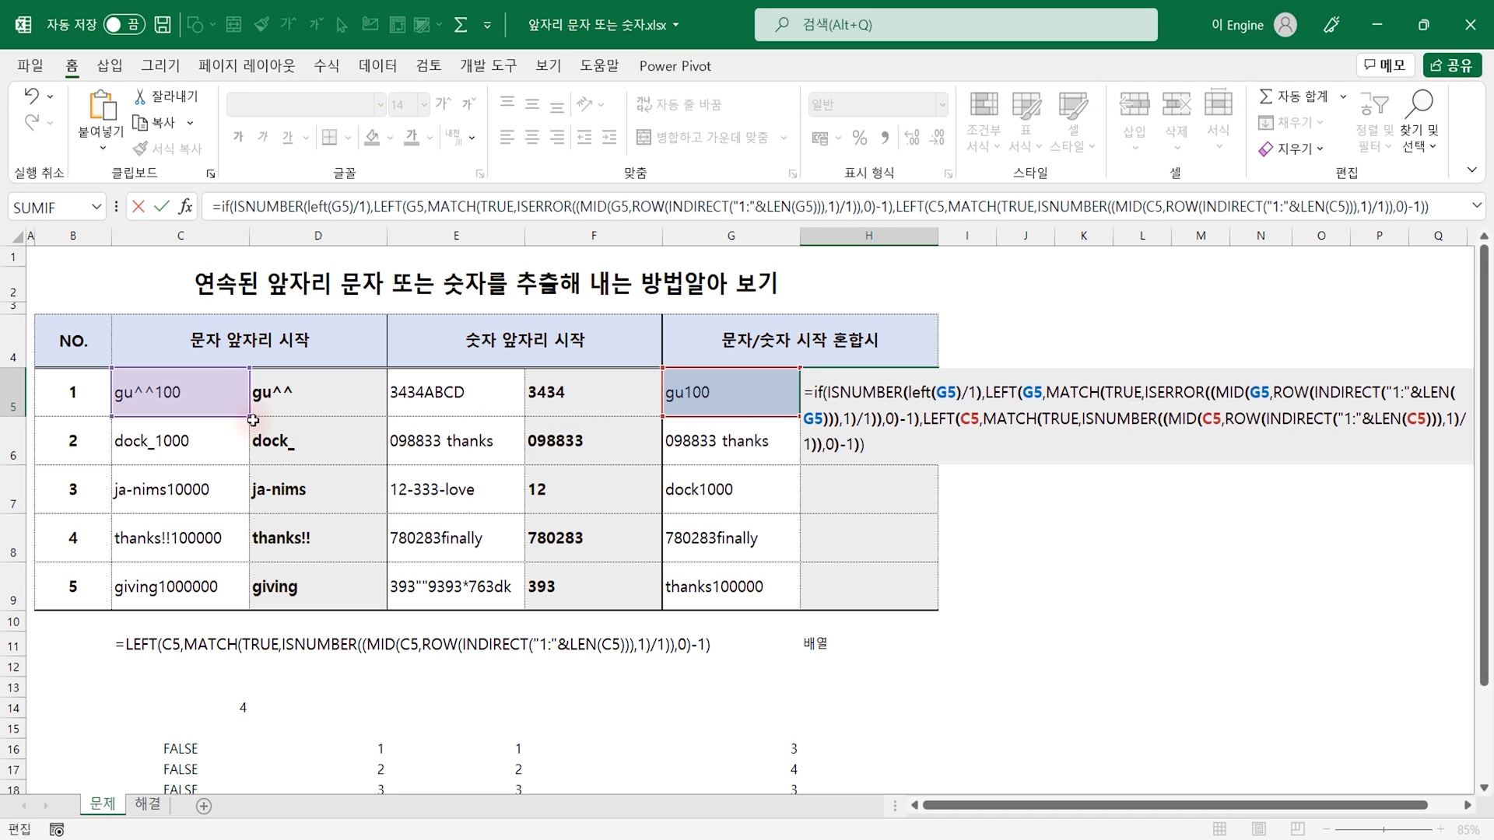
drag(214, 410, 718, 418)
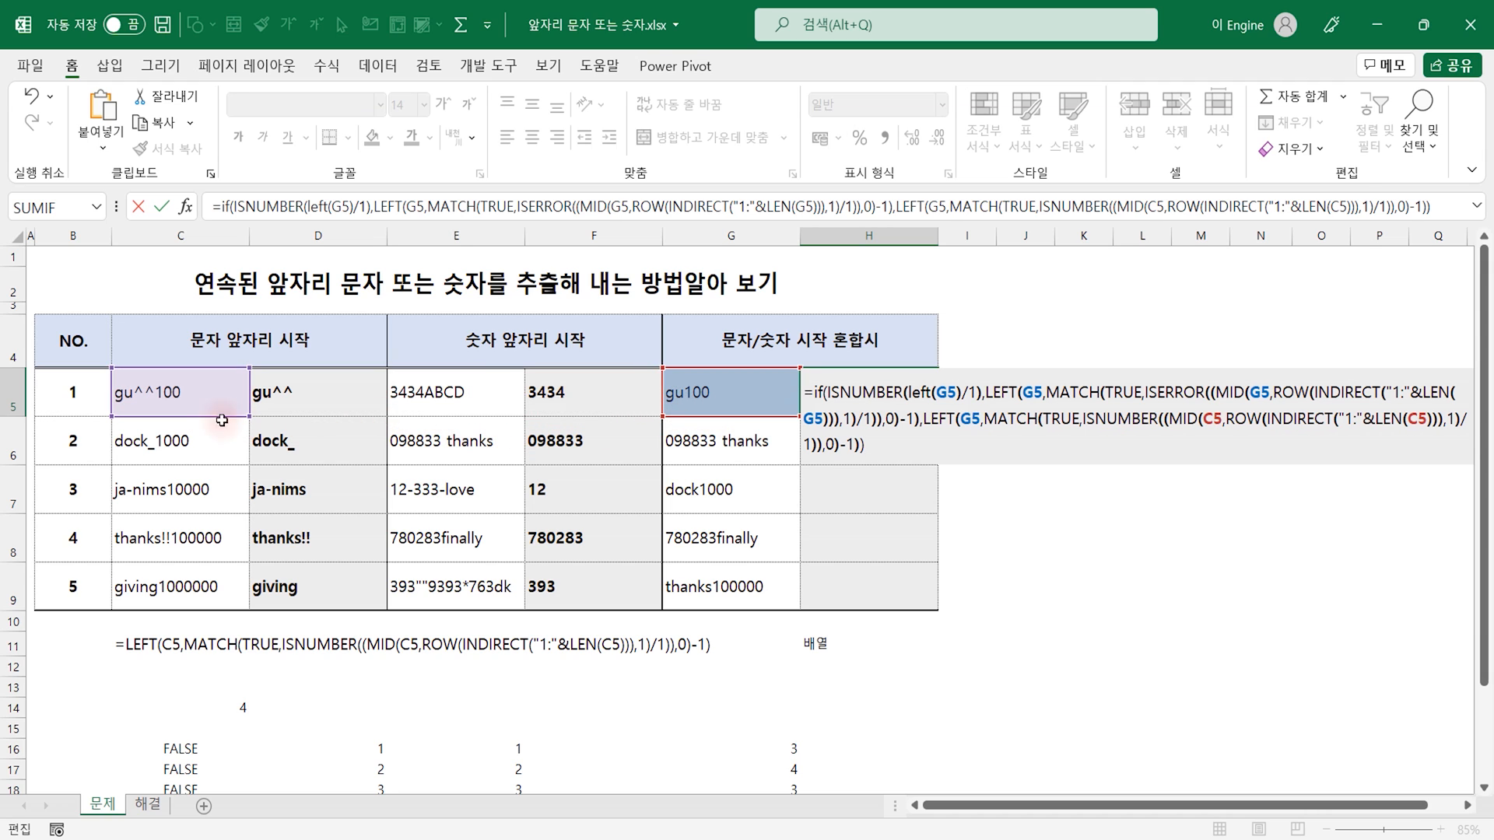
drag(181, 420, 728, 419)
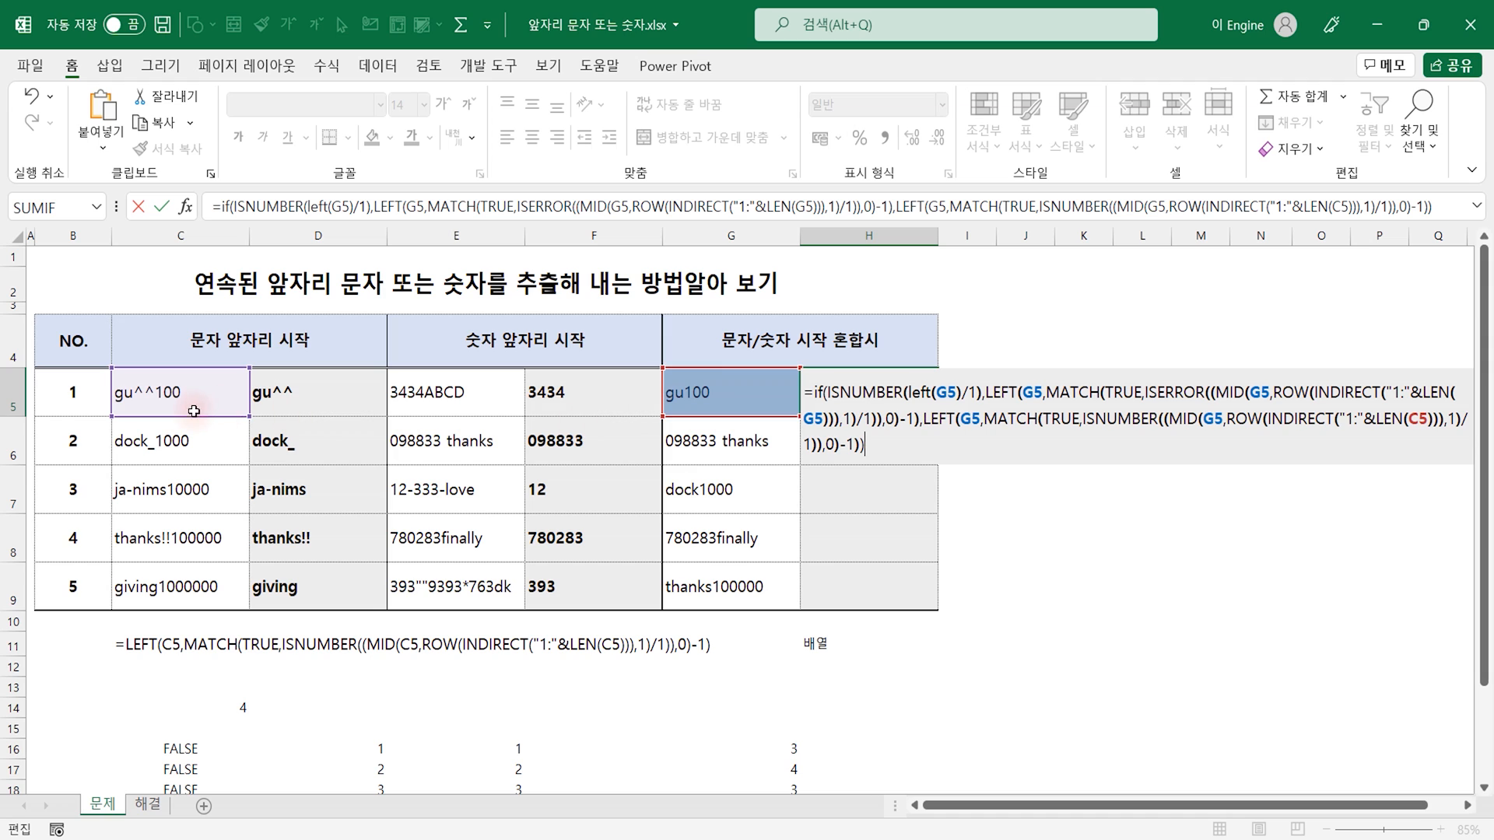
drag(194, 422, 719, 416)
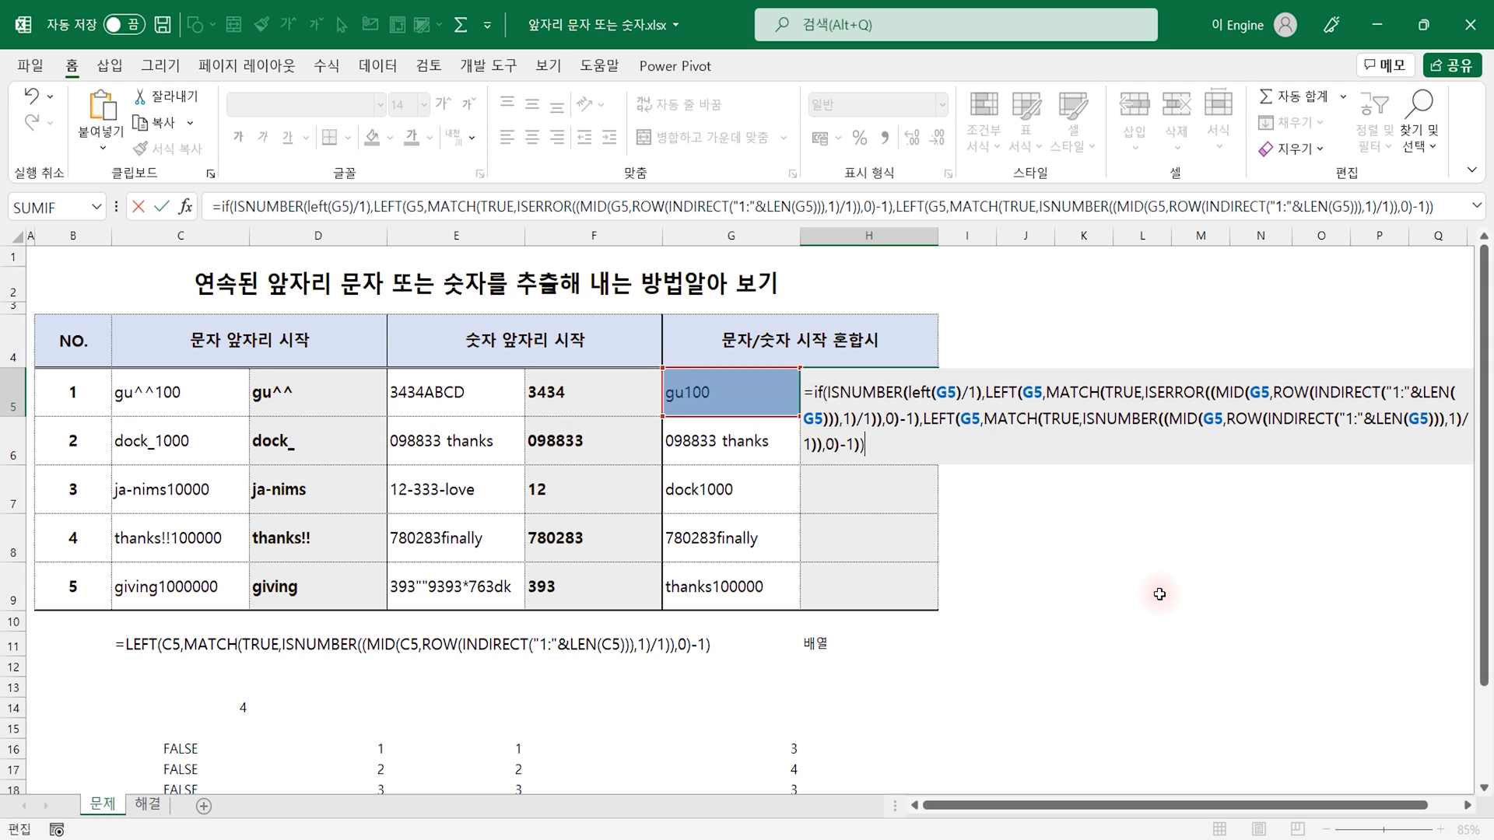
key(Return)
key(Up)
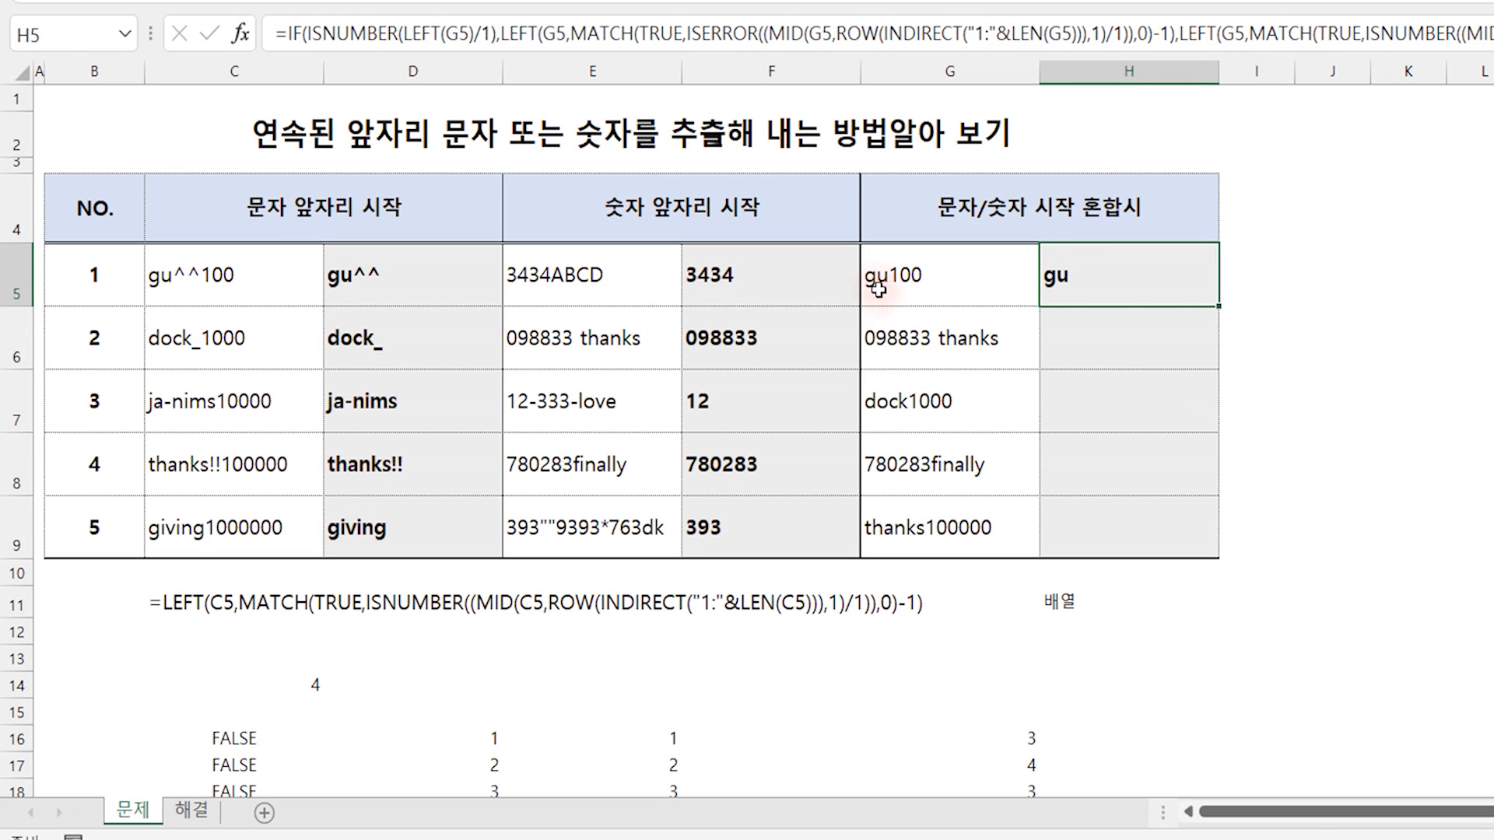
- Fill H5's combined IF formula down through H9 without formatting
drag(1219, 306, 1220, 545)
click(1248, 575)
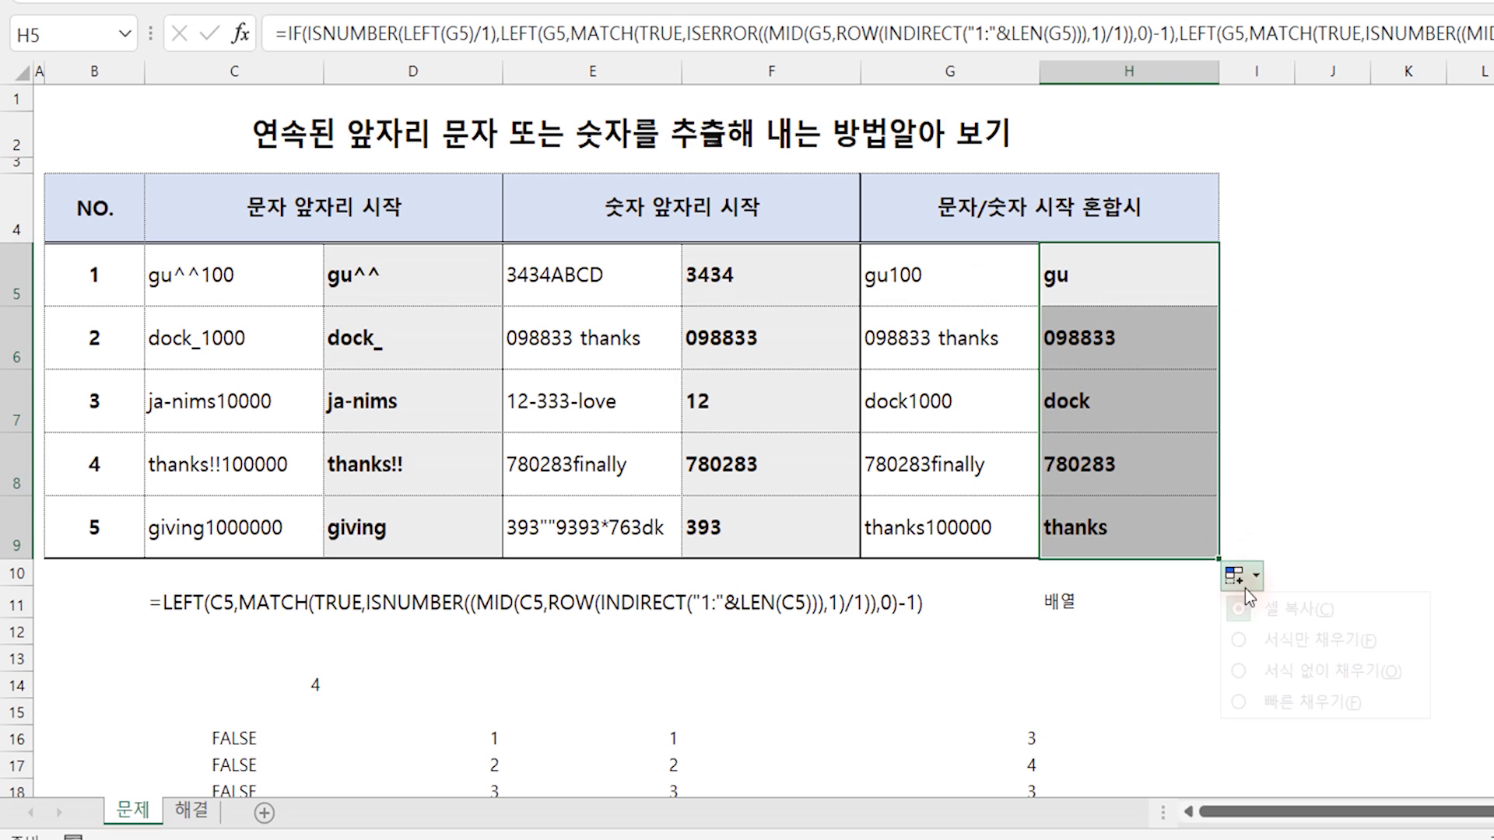
click(1313, 674)
click(1402, 414)
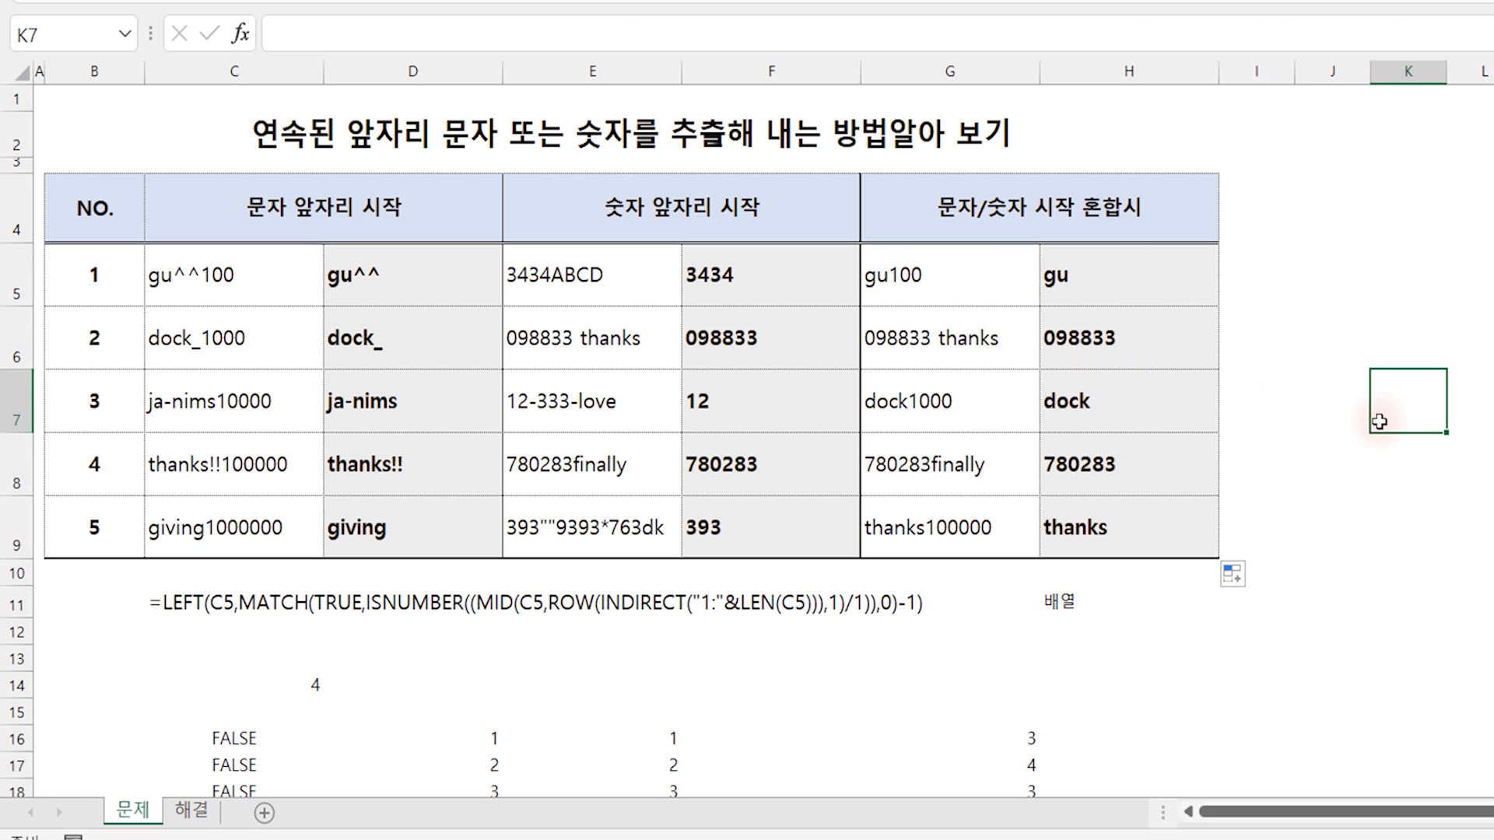